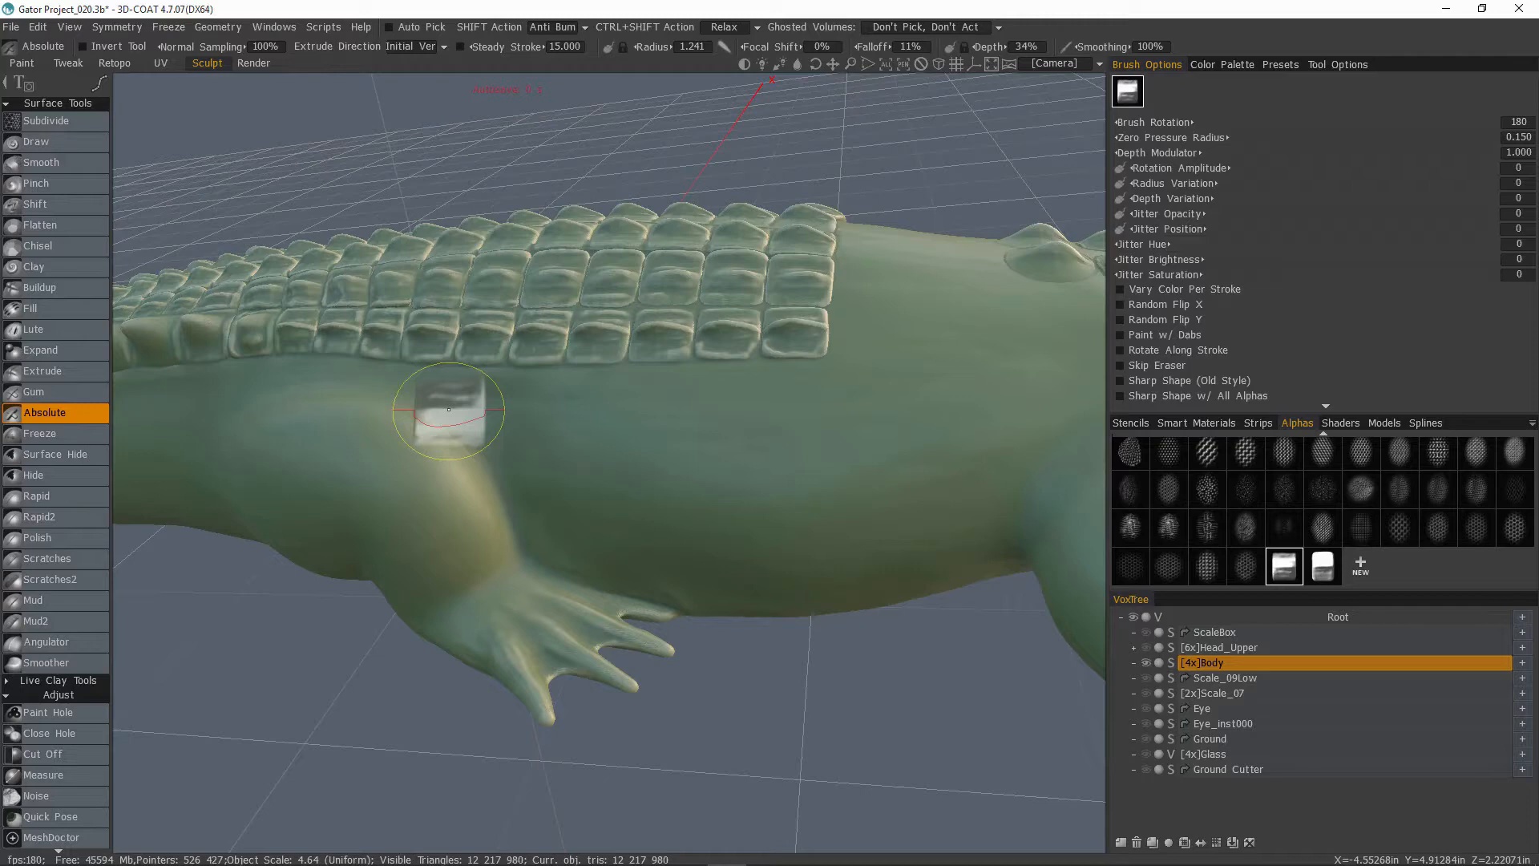
Step: Display the alligator reference image and examine the scale pattern along the back and flank
mouse_move(491, 464)
alt+mouse_down()
mouse_move(608, 416)
mouse_move(830, 418)
alt+mouse_up()
click(1230, 70)
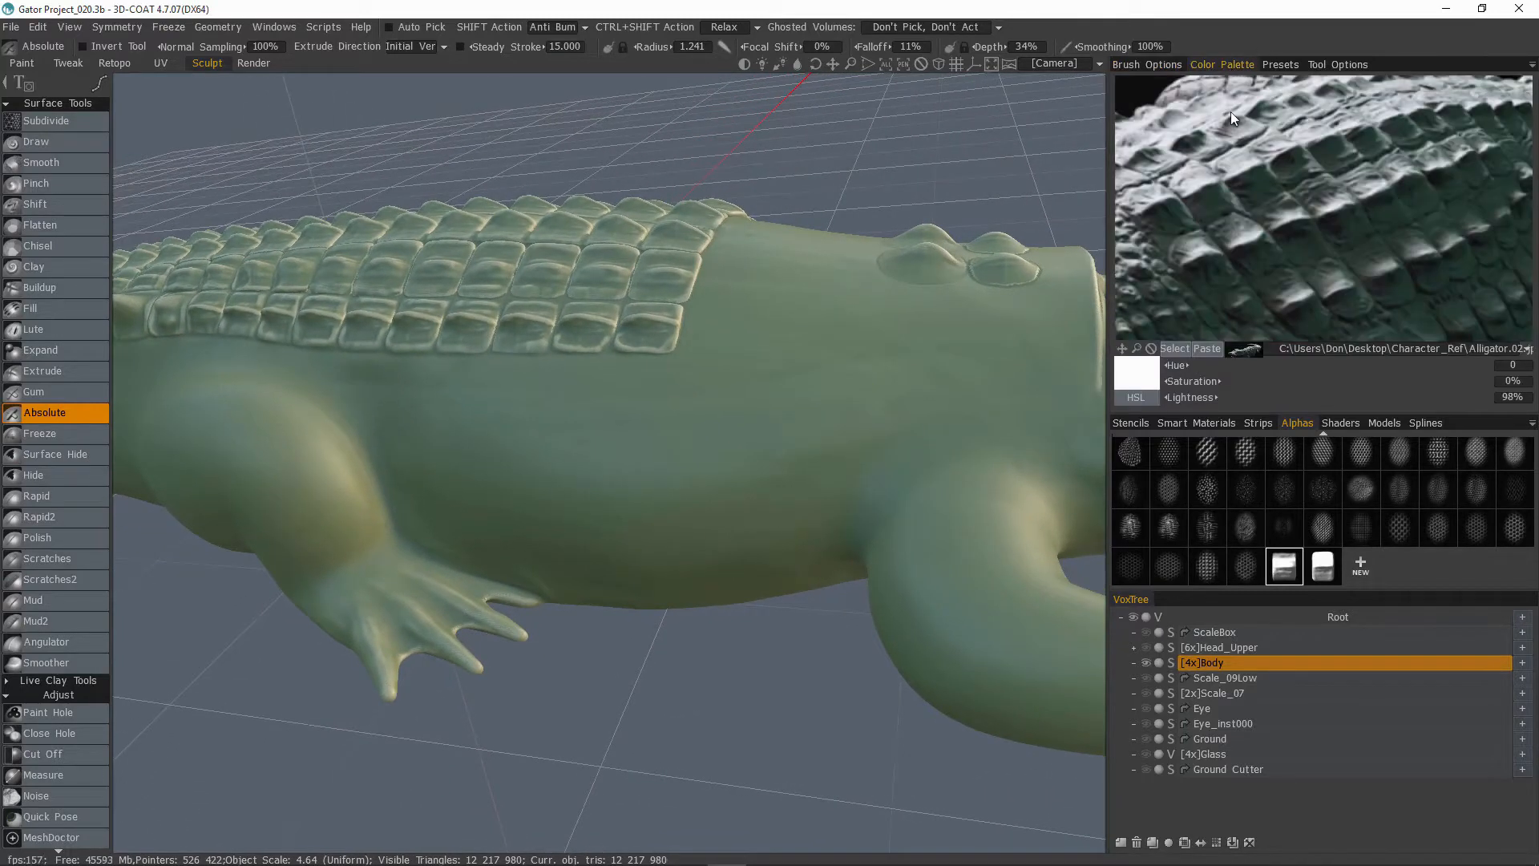
middle_drag(1240, 293, 1156, 162)
middle_drag(1190, 211, 1156, 308)
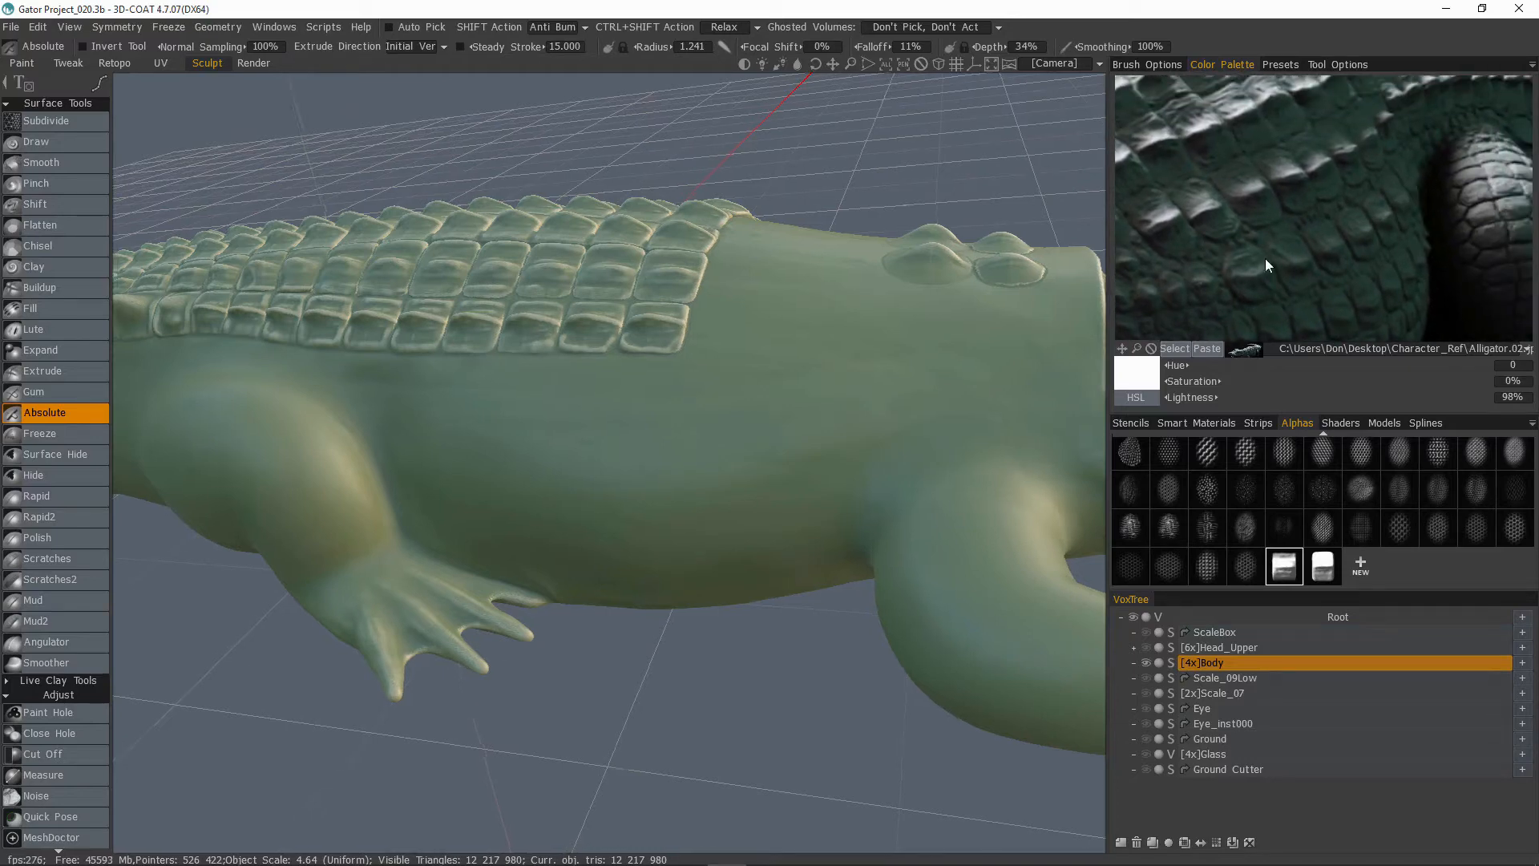
middle_drag(1261, 254, 1375, 186)
scroll(1375, 191, down, 5)
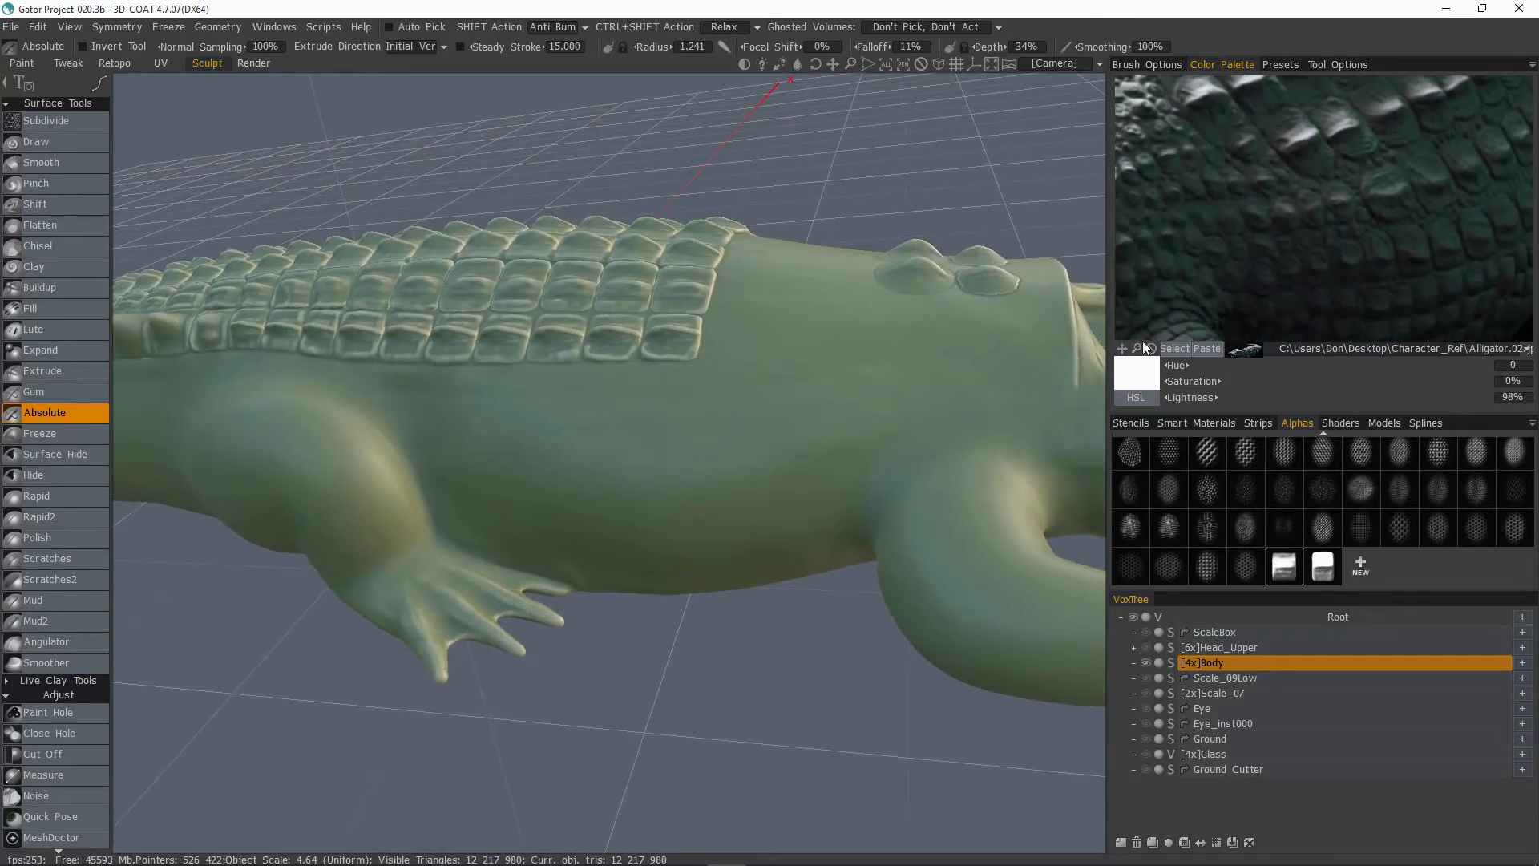
Step: Set the brush radius to 0.966 and place the curve's first point on the flank below the front end of the scale rows
mouse_move(544, 469)
alt+mouse_down()
mouse_move(632, 478)
mouse_move(649, 422)
alt+mouse_up()
right_drag(650, 420, 642, 417)
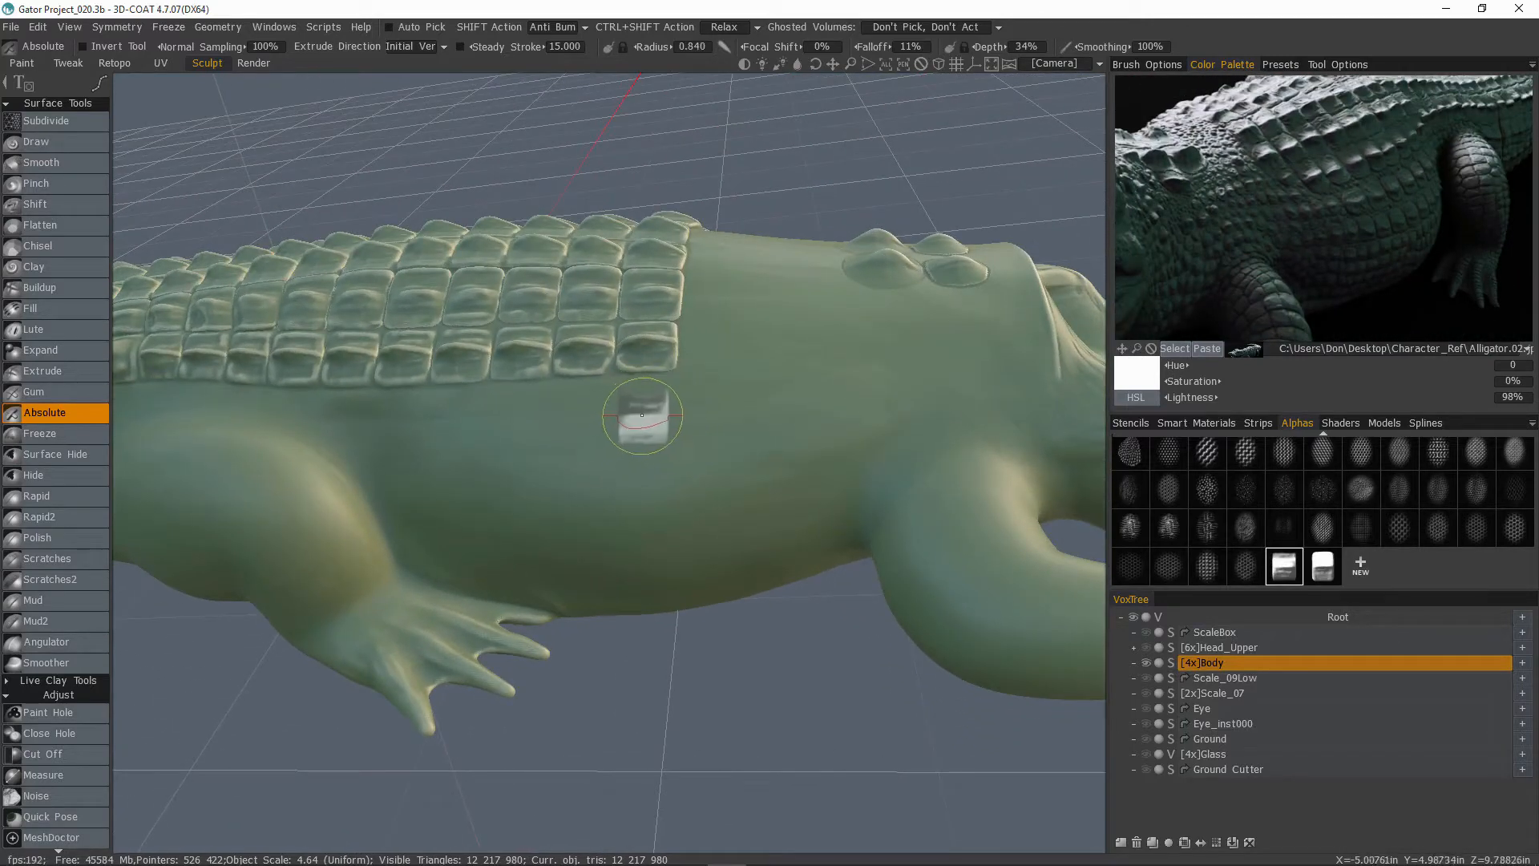
alt+drag(642, 416, 647, 410)
right_drag(648, 411, 656, 409)
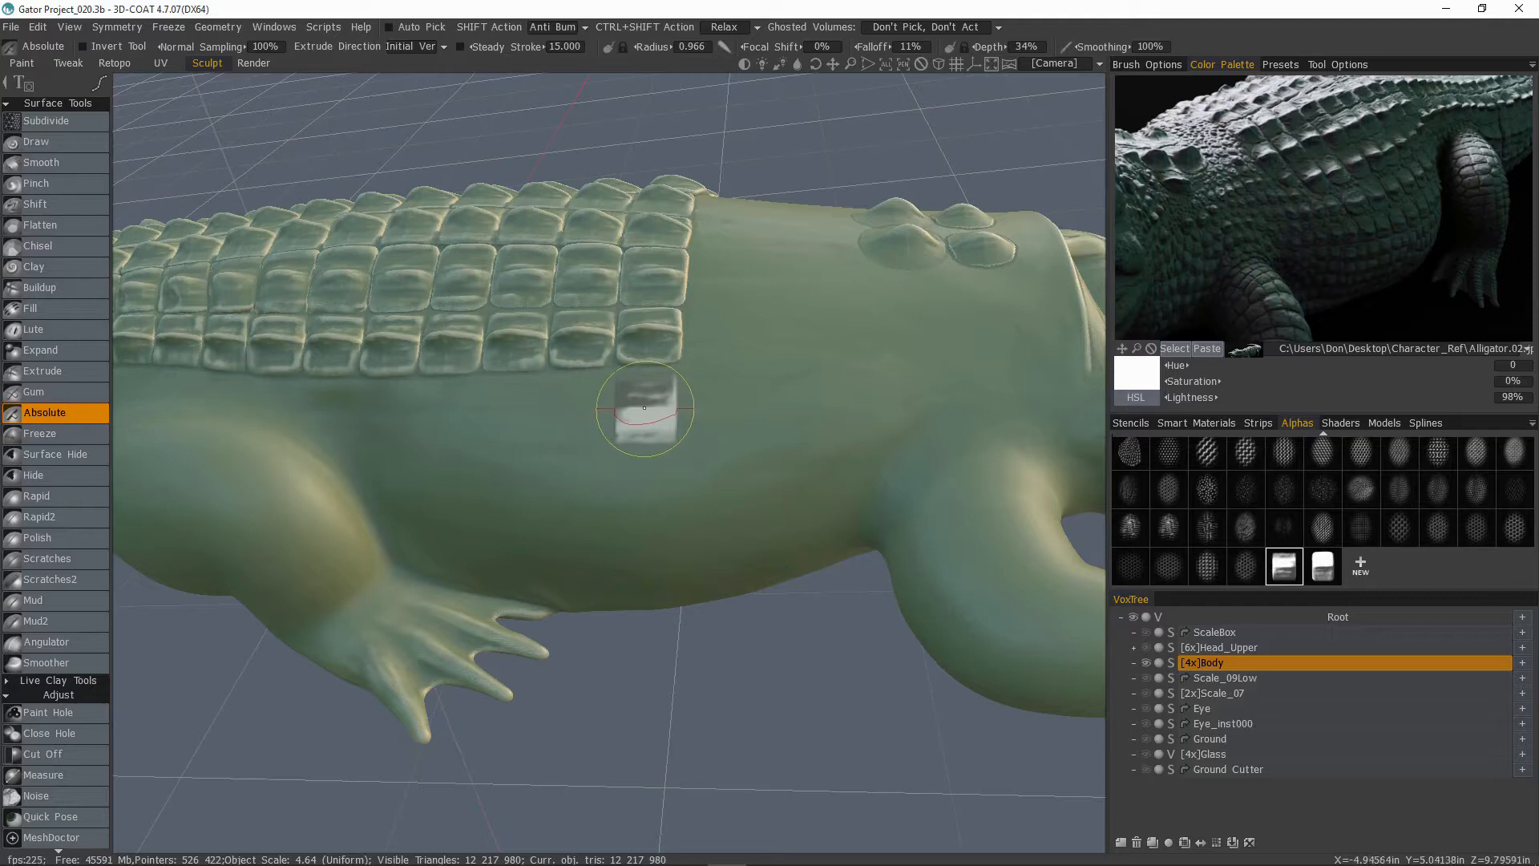
click(650, 407)
Step: Add the second and third curve points toward the hind leg, using a larger brush radius of 1.207
alt+drag(509, 431, 549, 425)
key(])
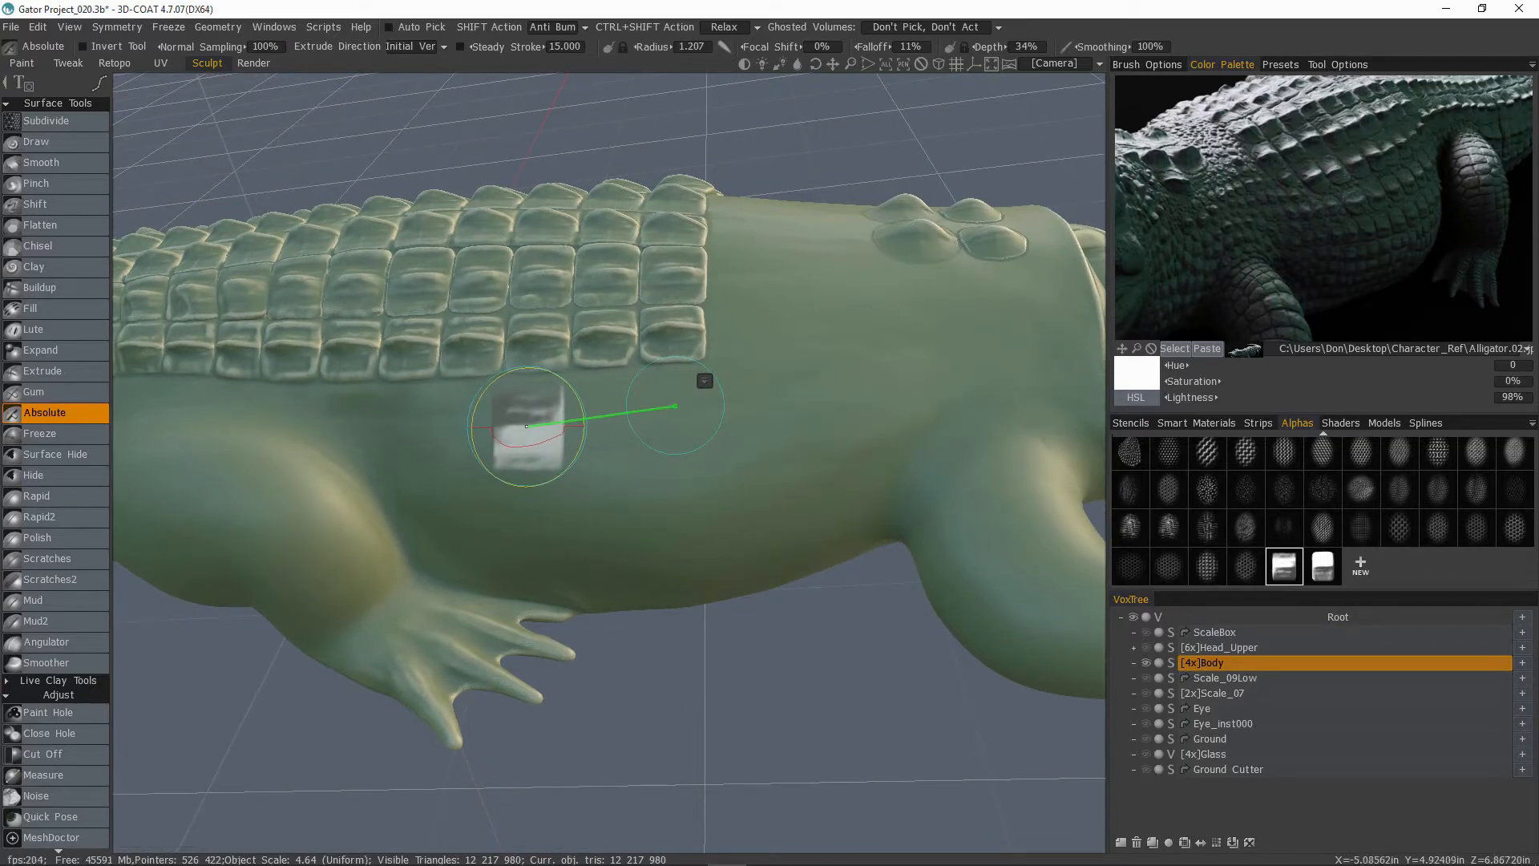
click(532, 430)
alt+drag(515, 440, 428, 436)
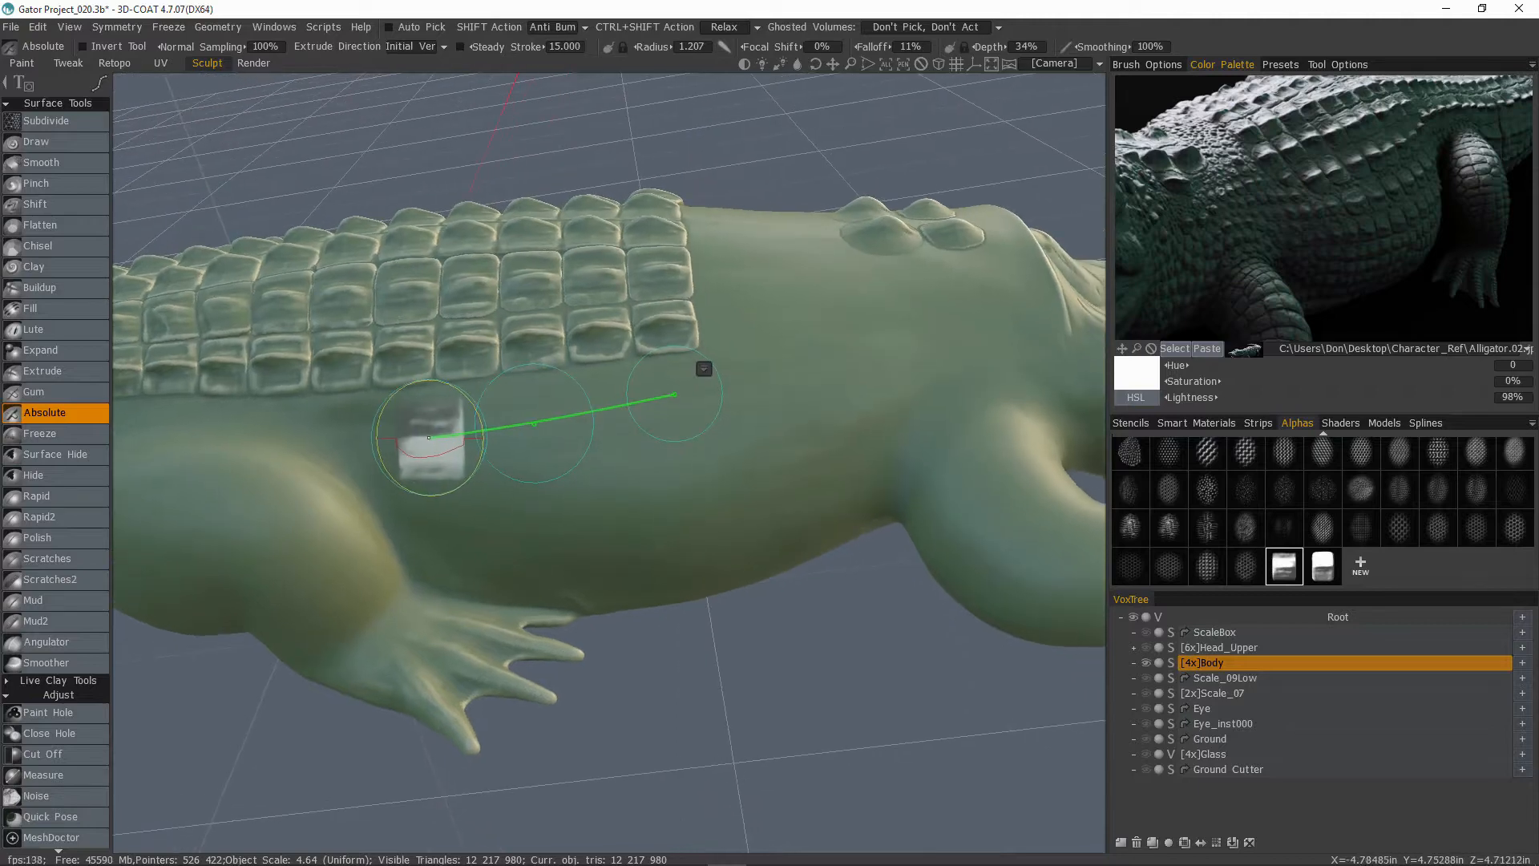
click(418, 437)
Step: Reduce the brush radius to 0.816 and place the curve's last point just above the hind leg
key(bracketleft)
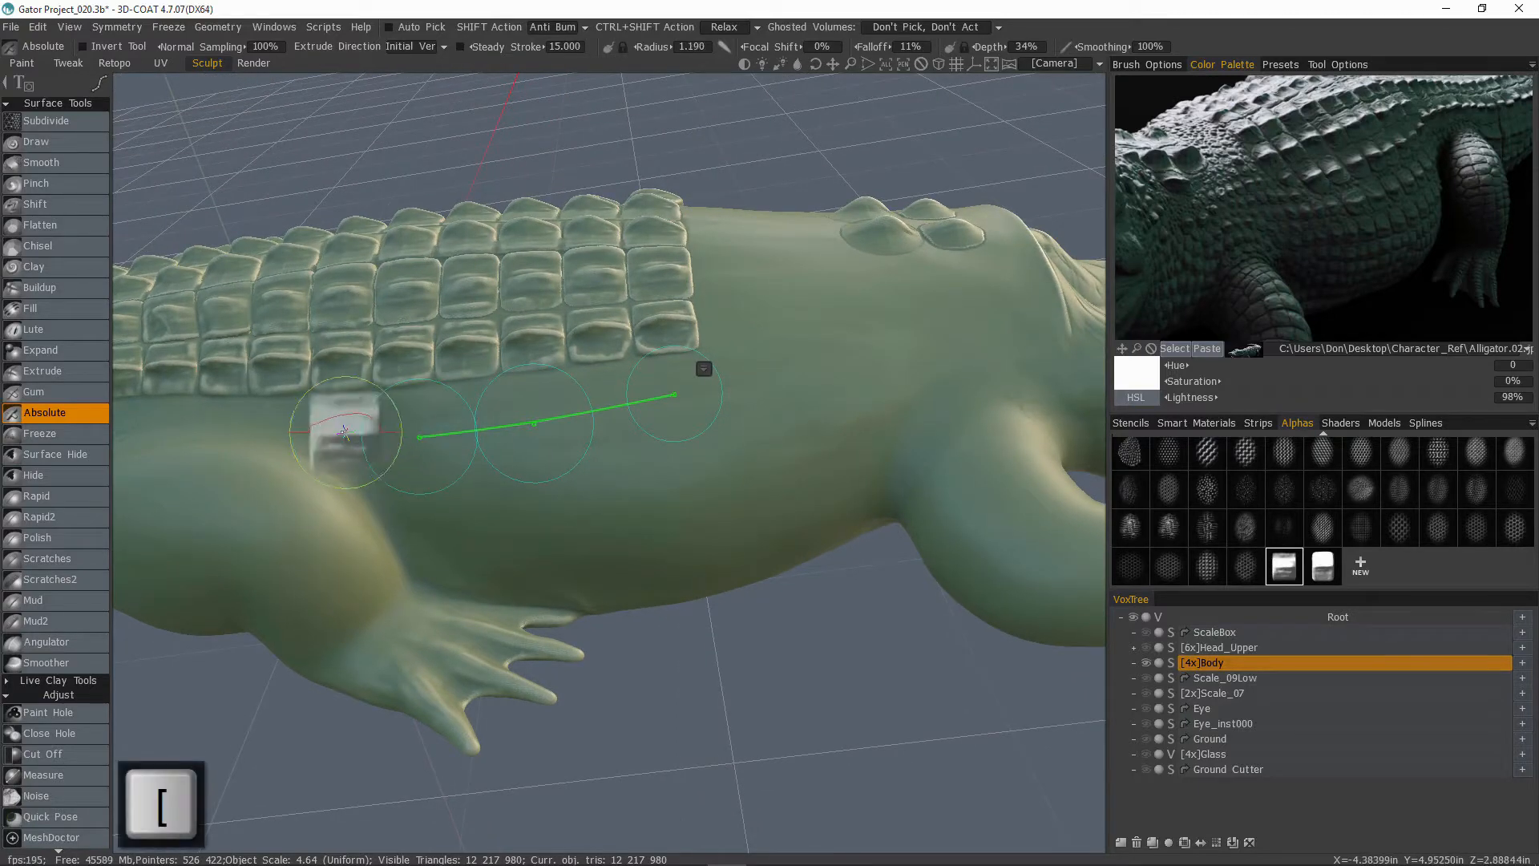
key(bracketleft)
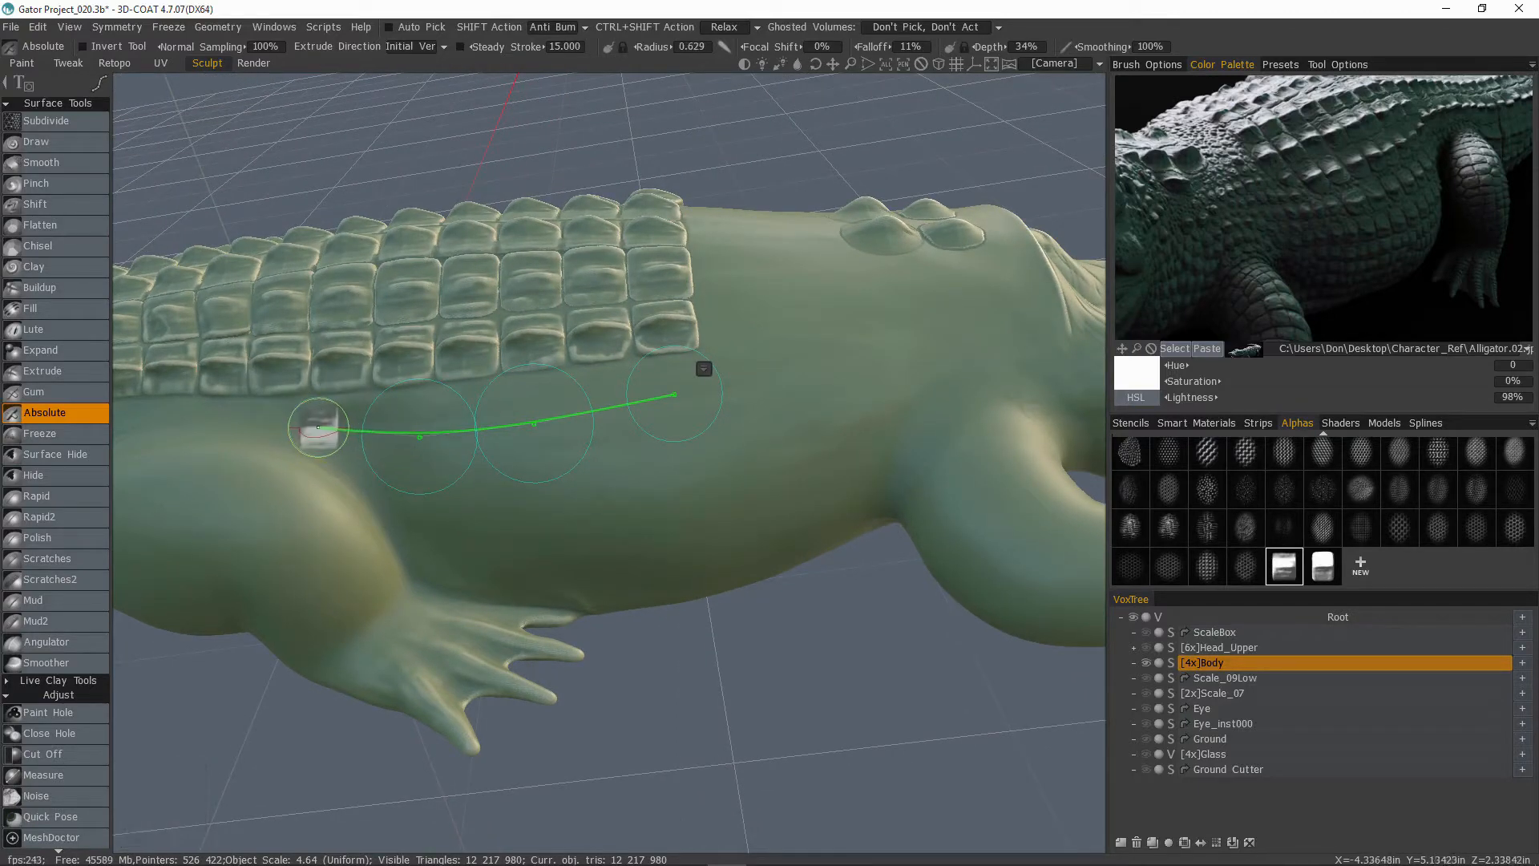
key(bracketright)
key(bracketright)
key(bracketright)
key(bracketright)
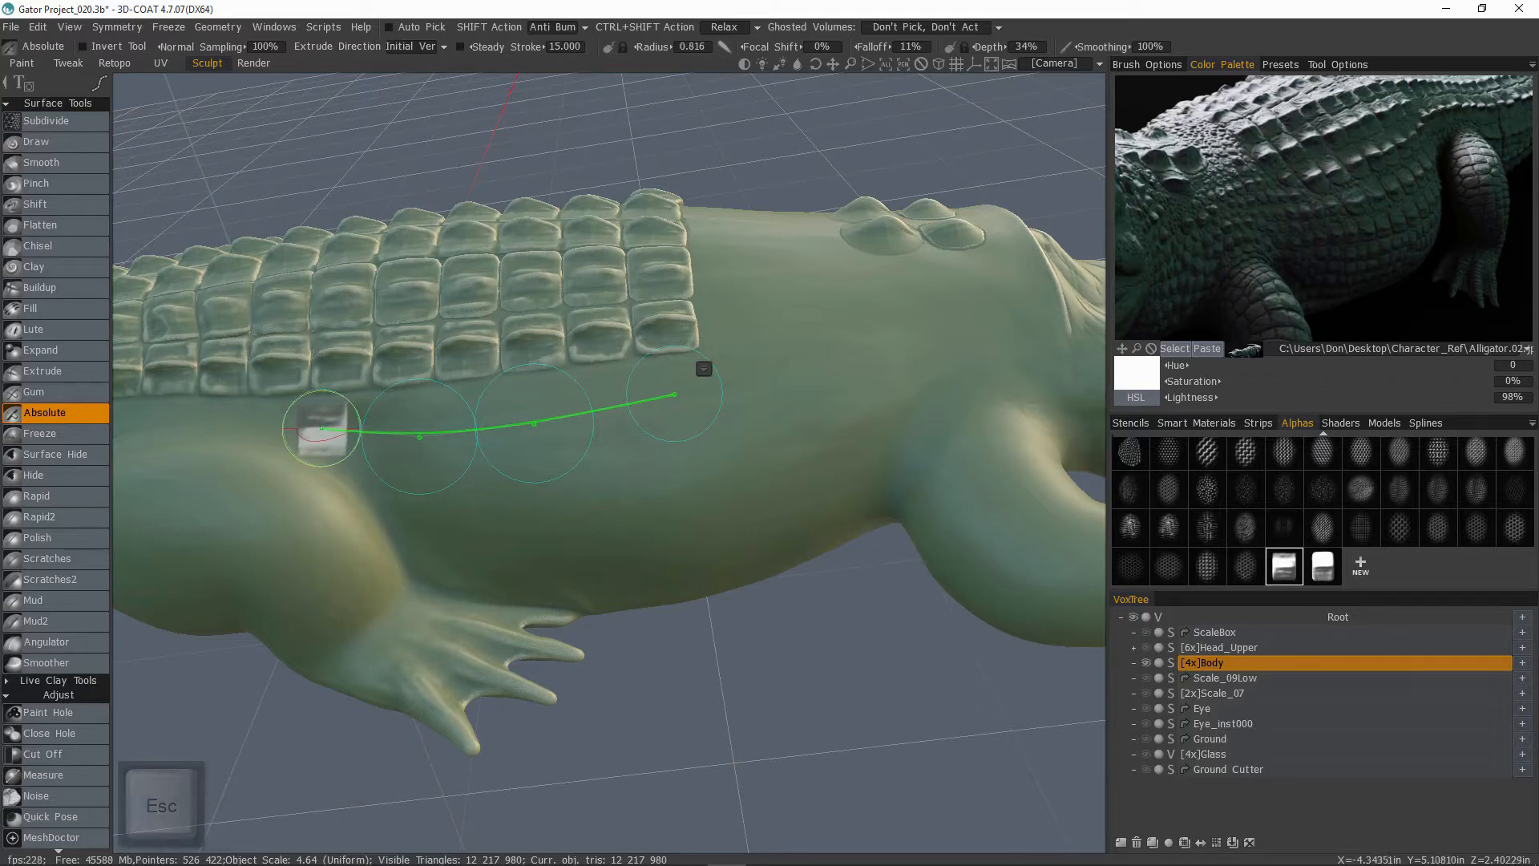
click(322, 430)
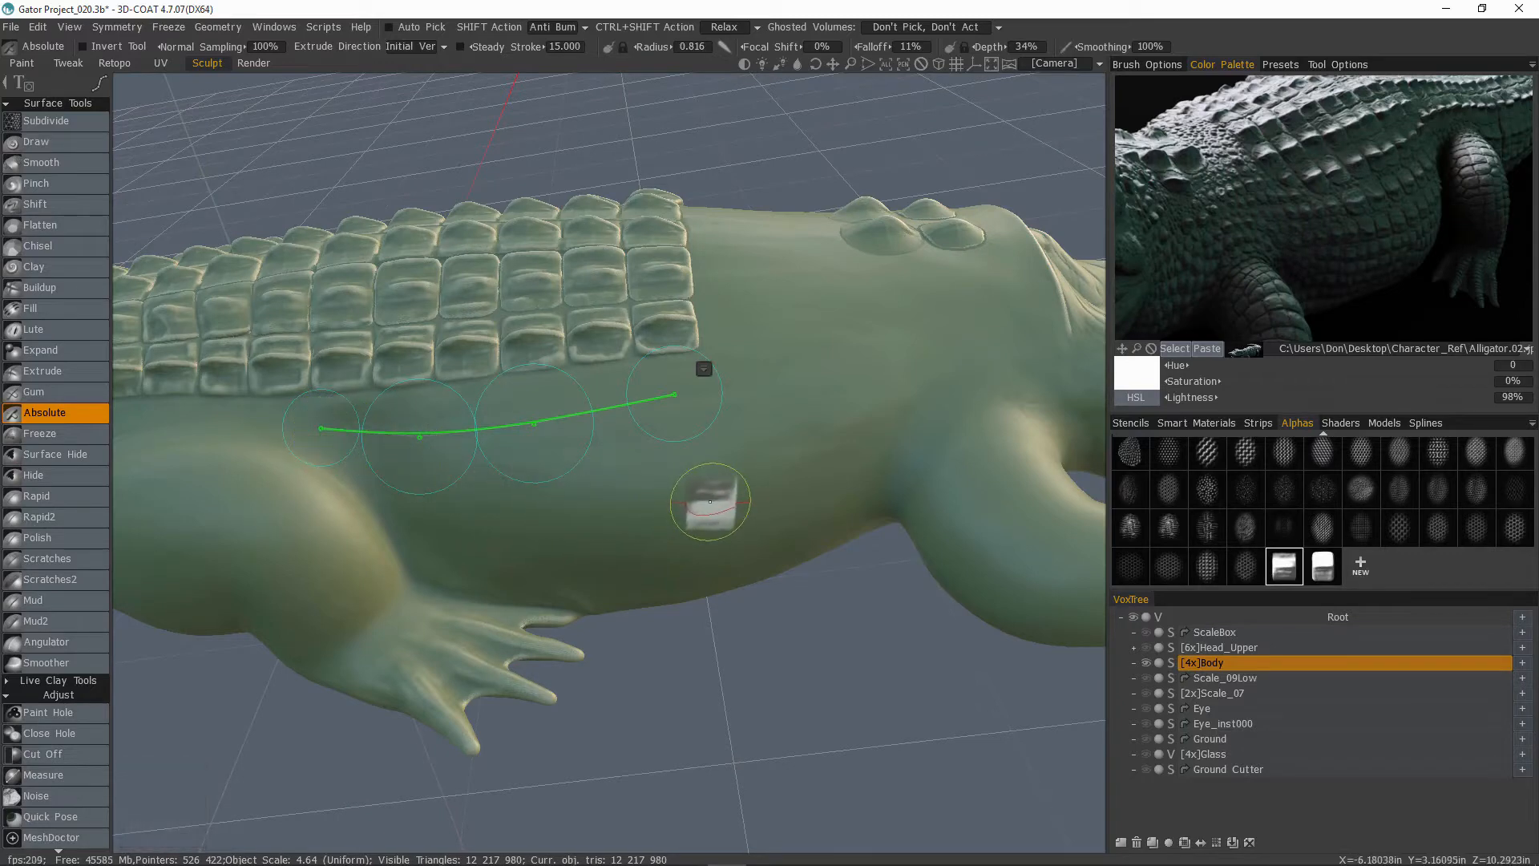
Step: Try applying the scale alpha along the flank curve, and undo the stroke
key(Return)
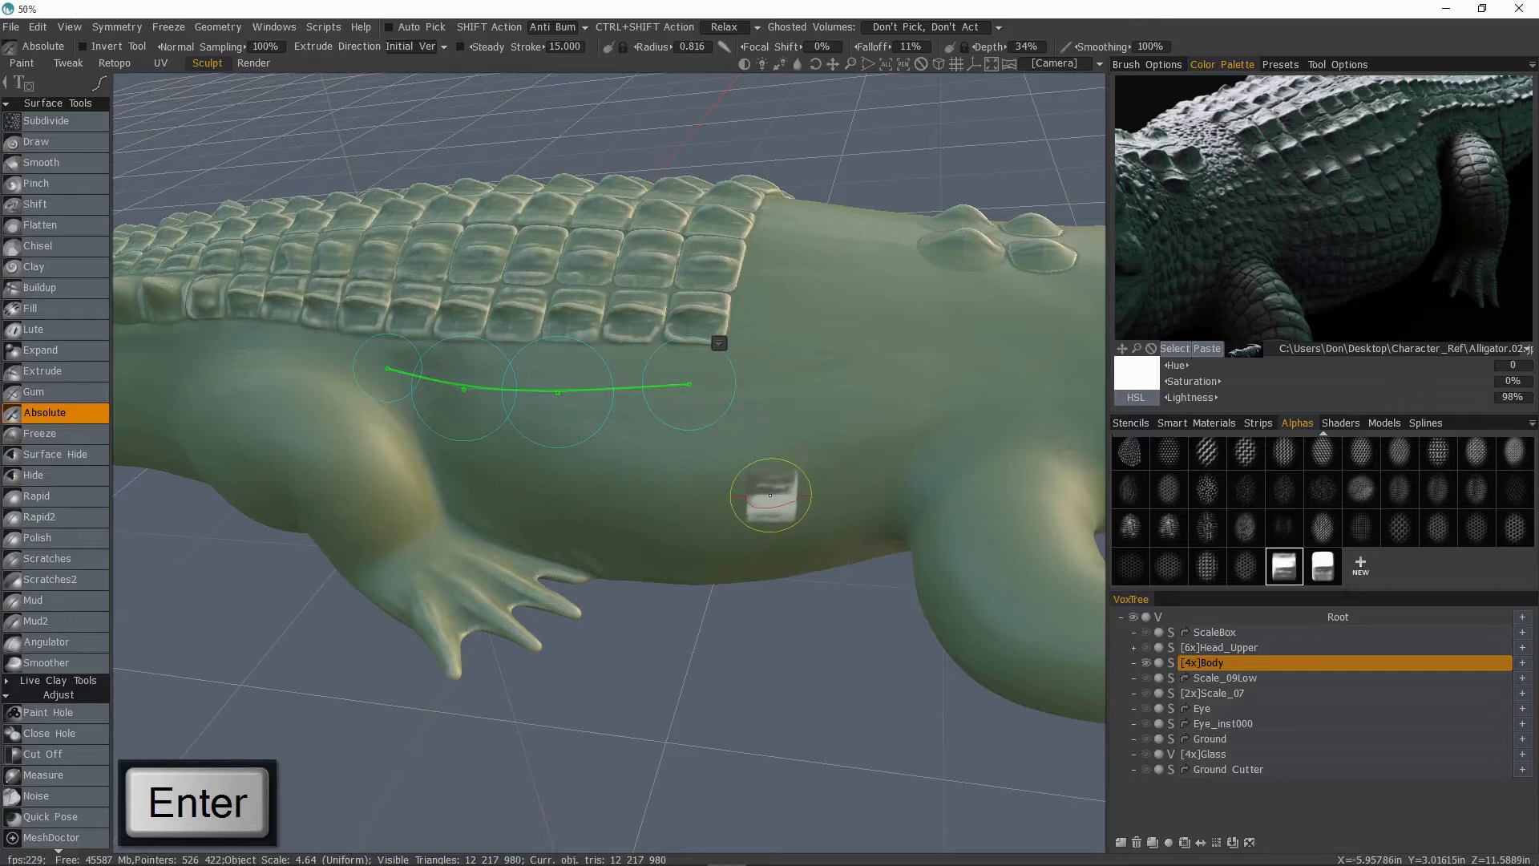
key(ctrl+z)
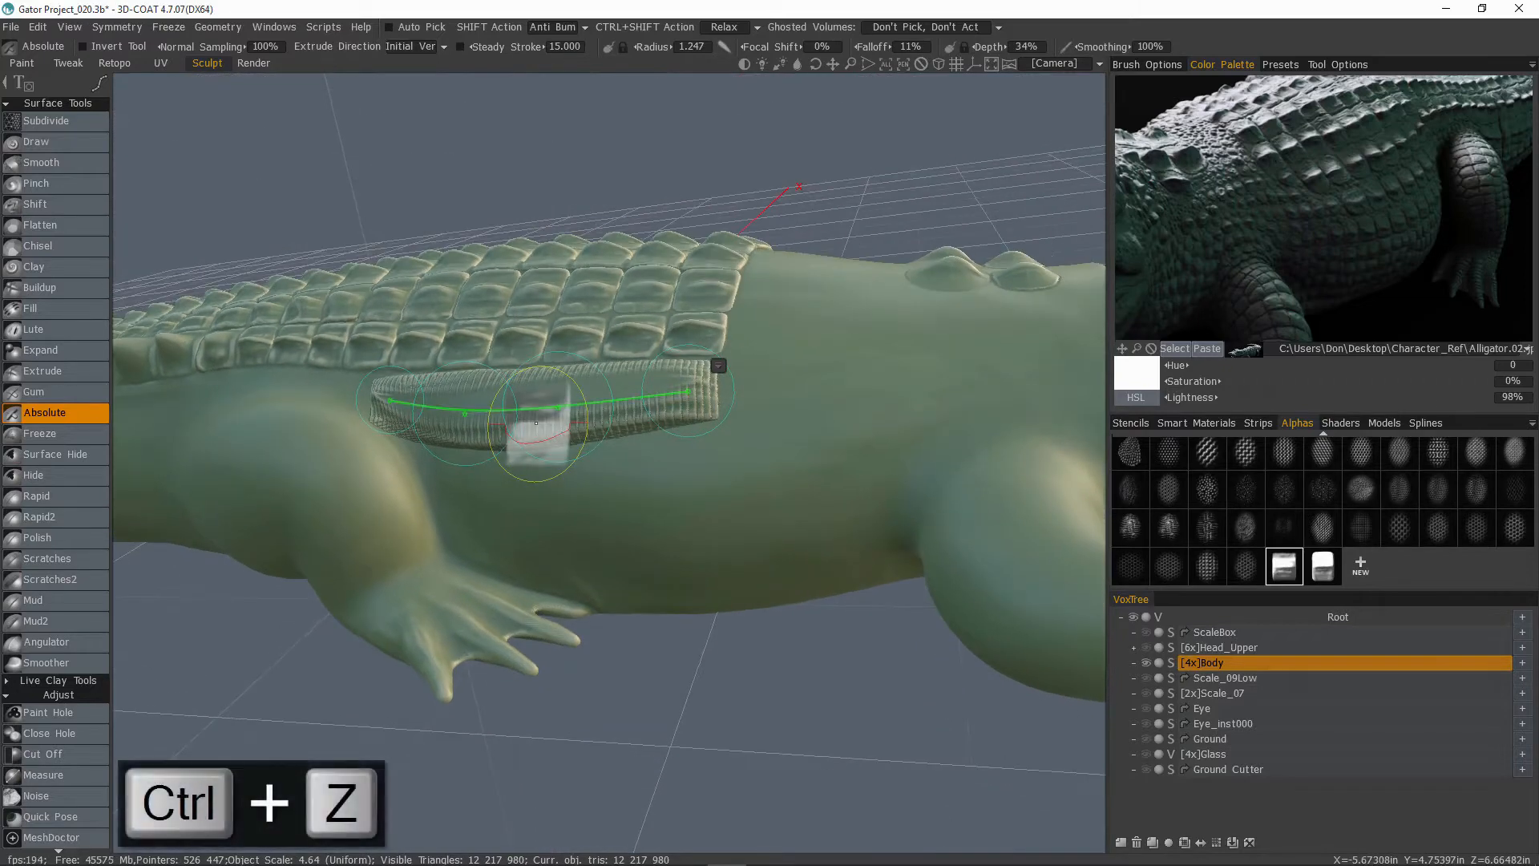
alt+drag(537, 422, 541, 450)
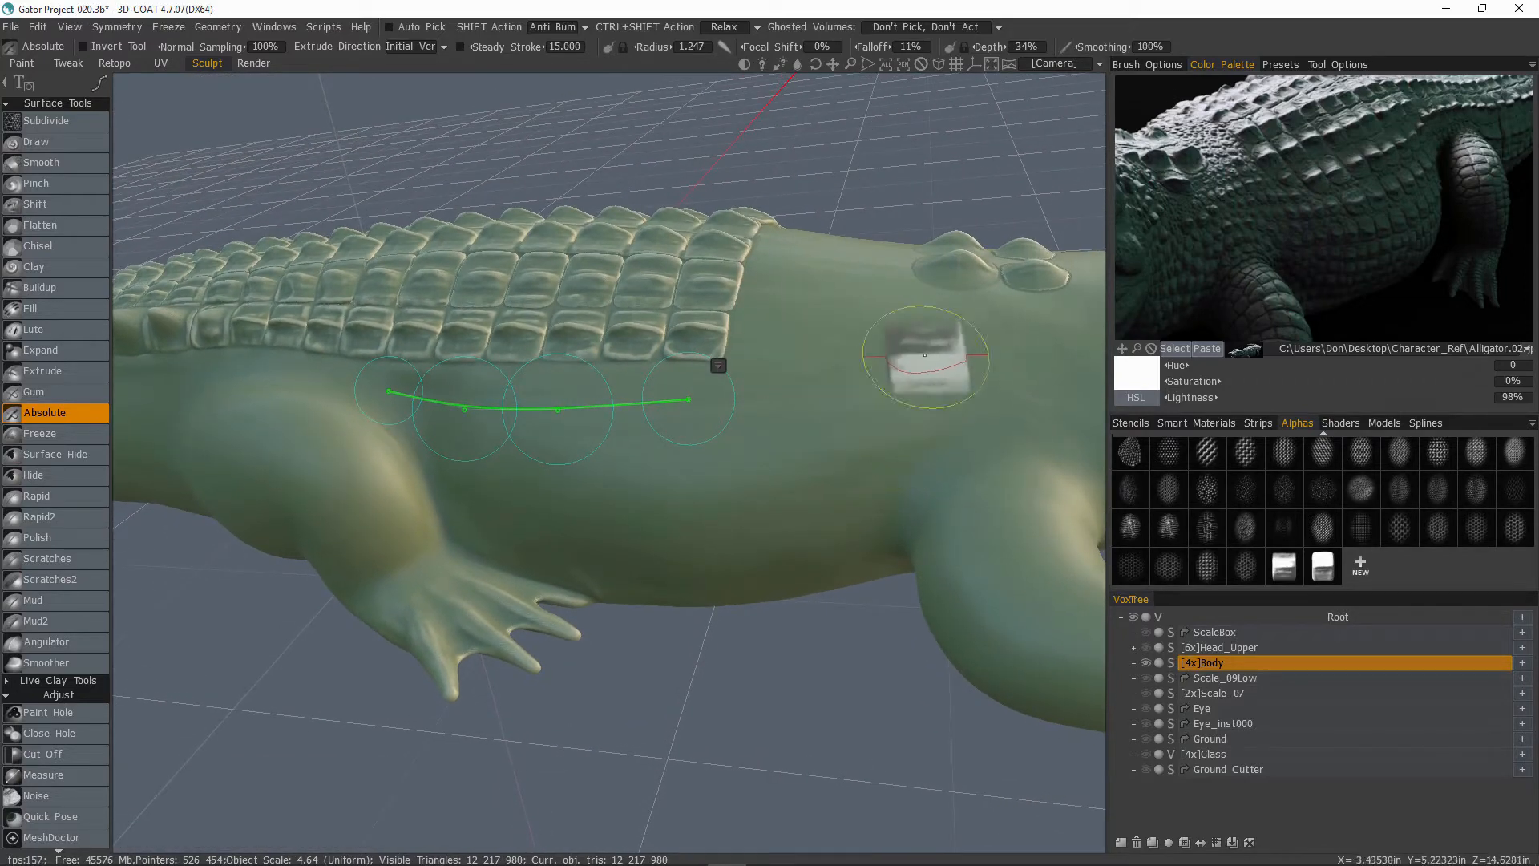
Step: Show the brush options and set the brush spacing to 144% with Use Spacing on
click(1154, 65)
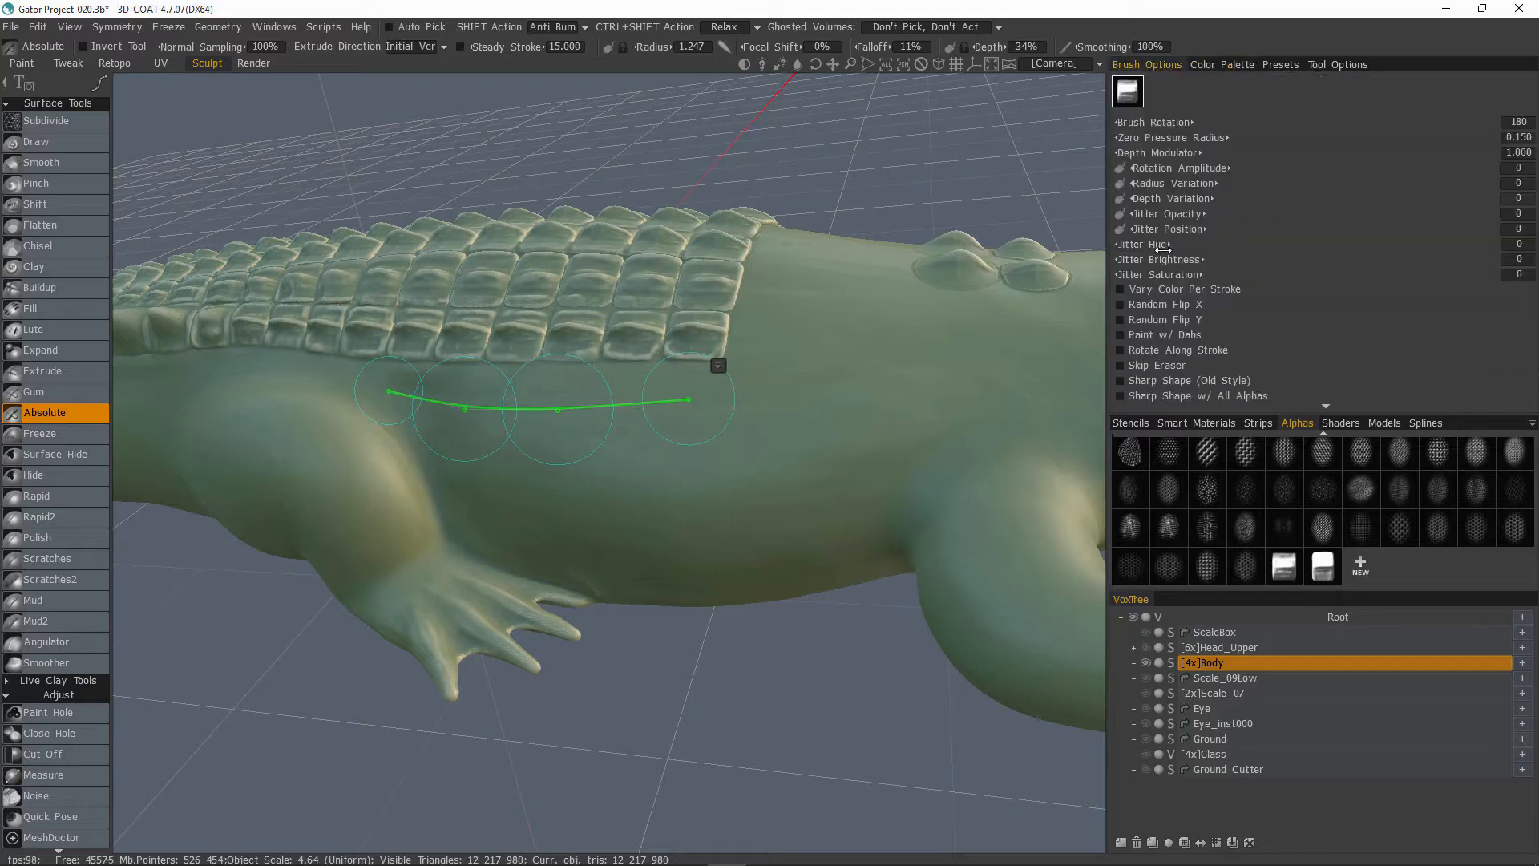
scroll(1203, 379, down, 1)
scroll(1202, 379, down, 1)
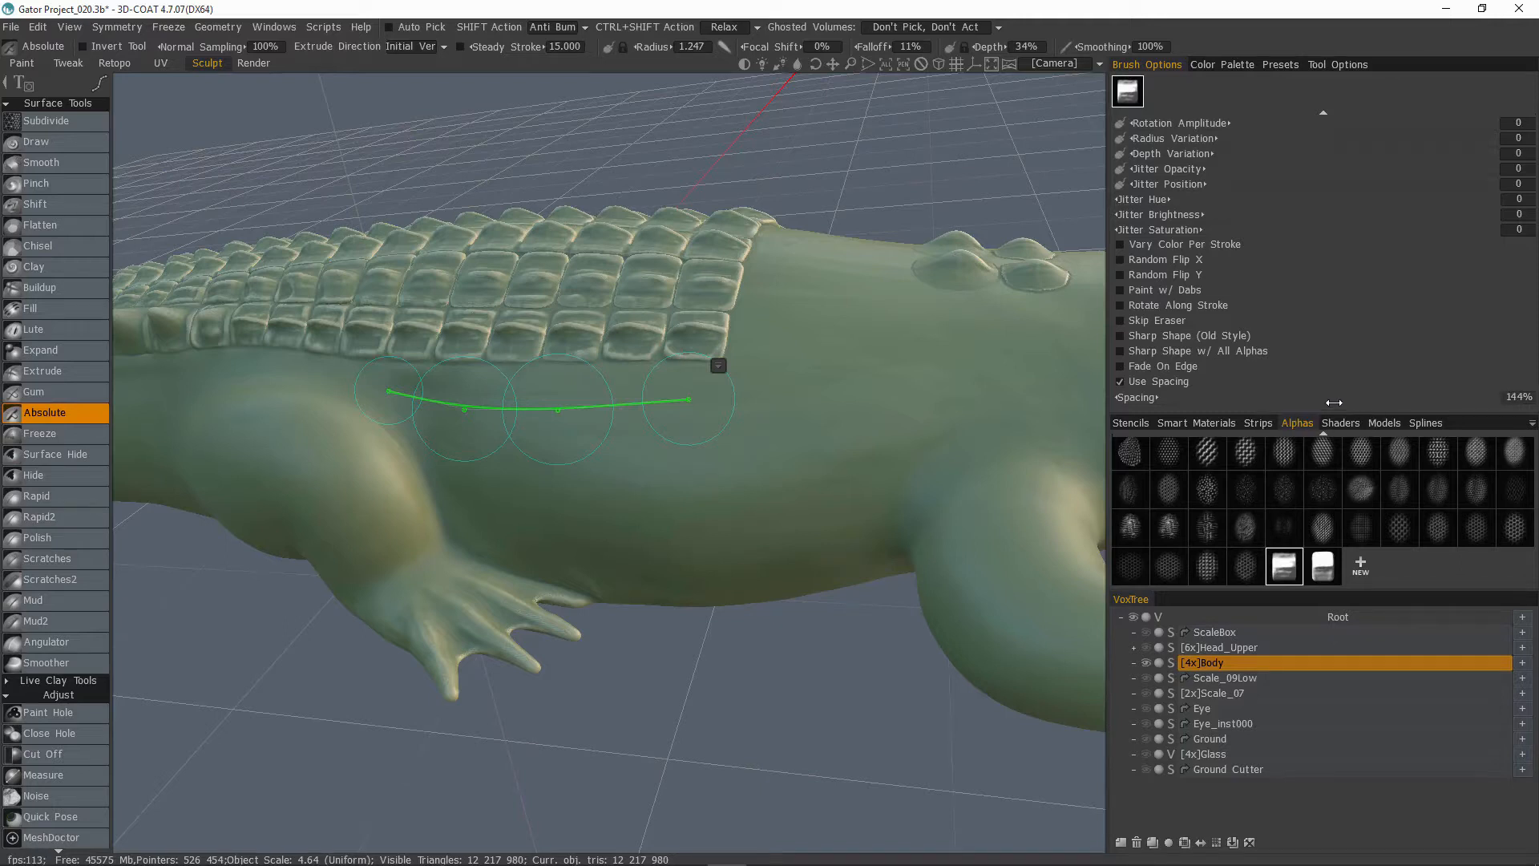
Step: Try stamping the scale alpha along the curve at 144% spacing, and undo it
key(Return)
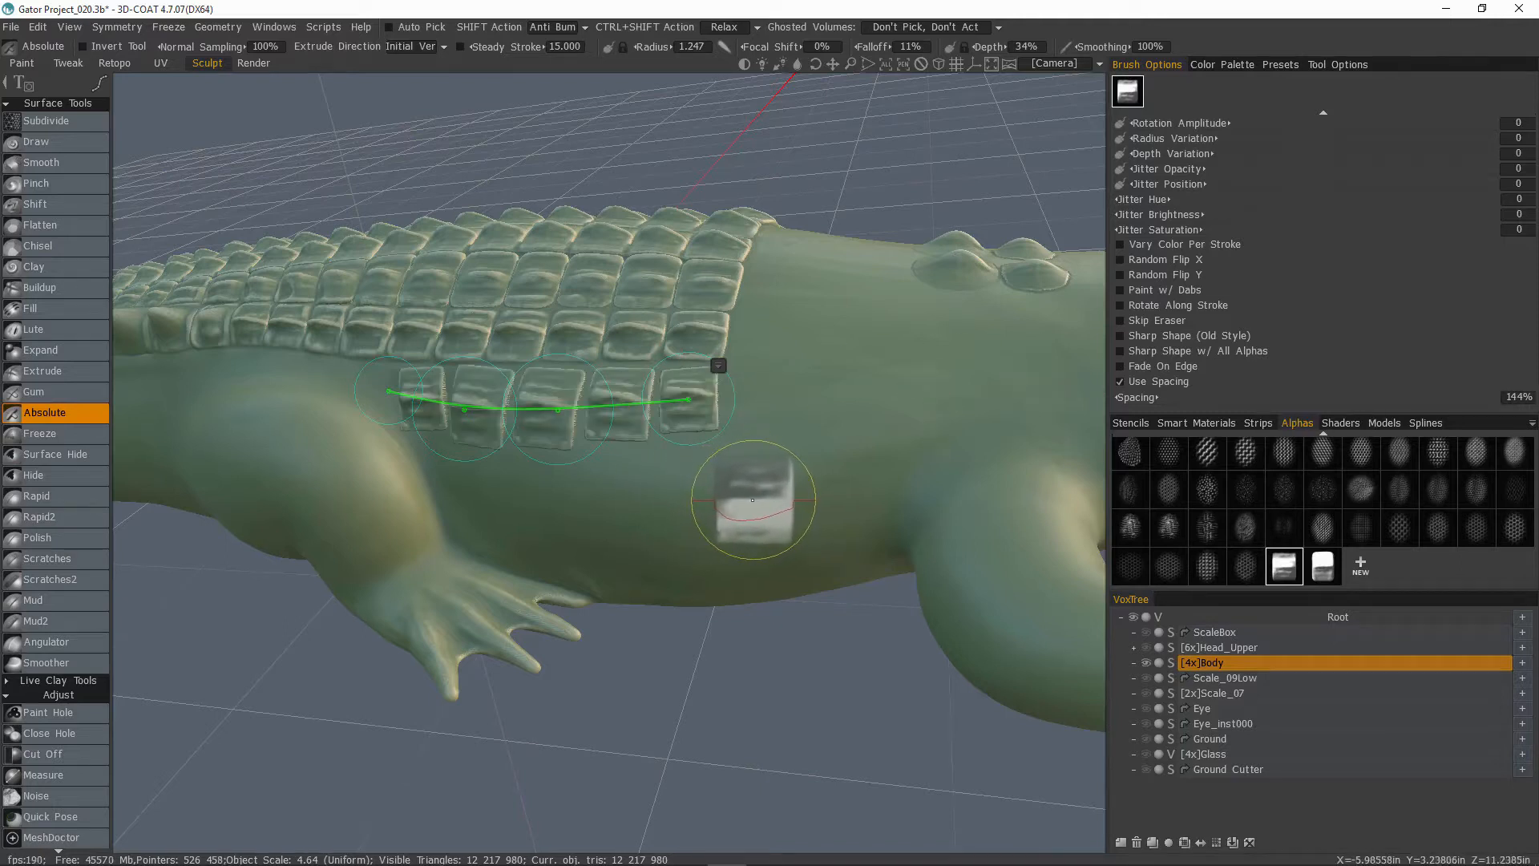
alt+middle_drag(661, 424, 670, 424)
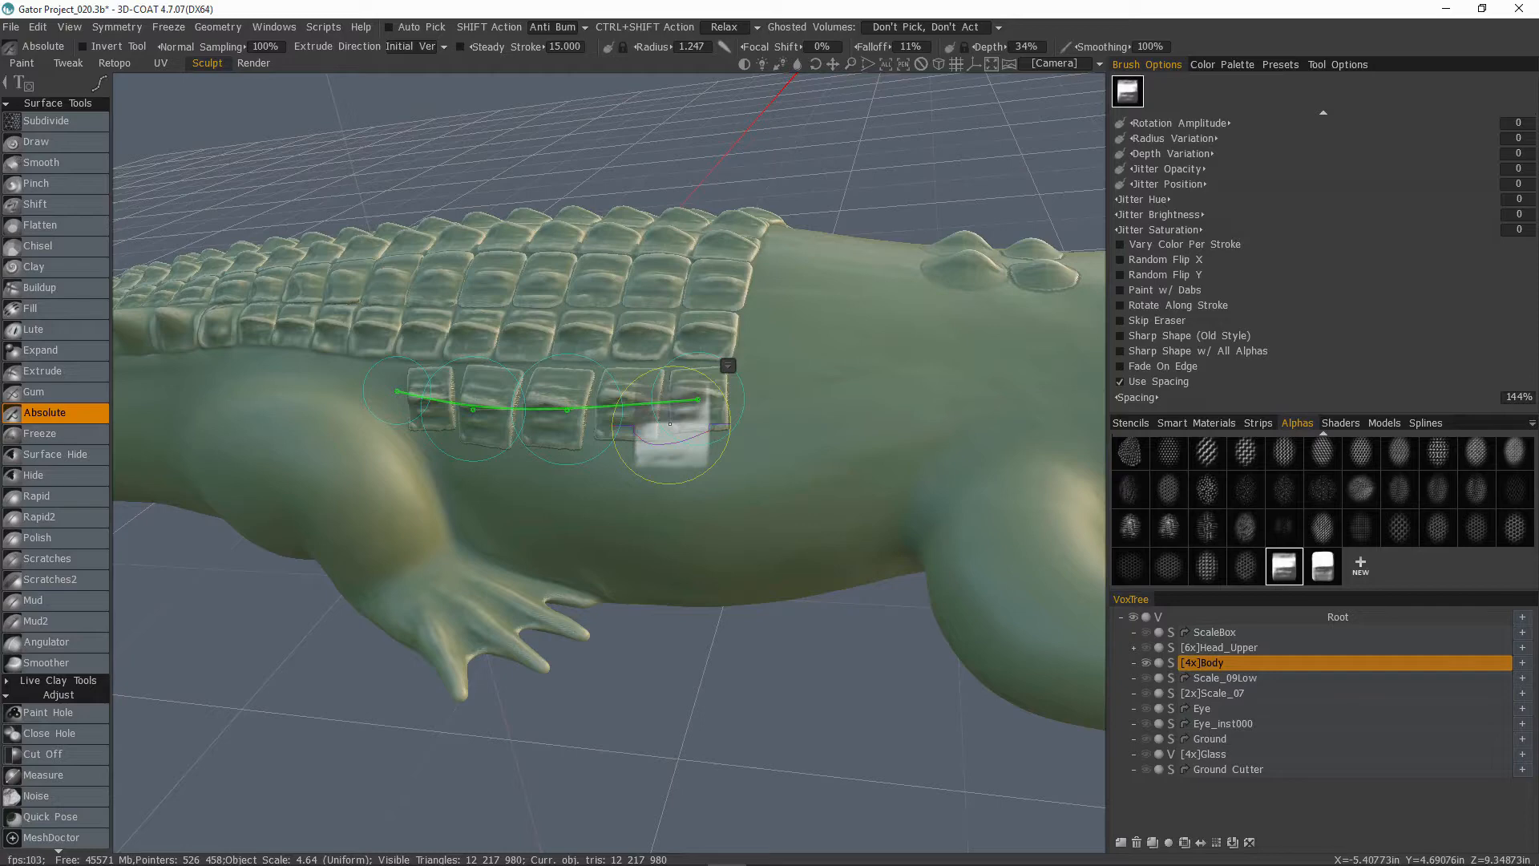
key(ctrl+z)
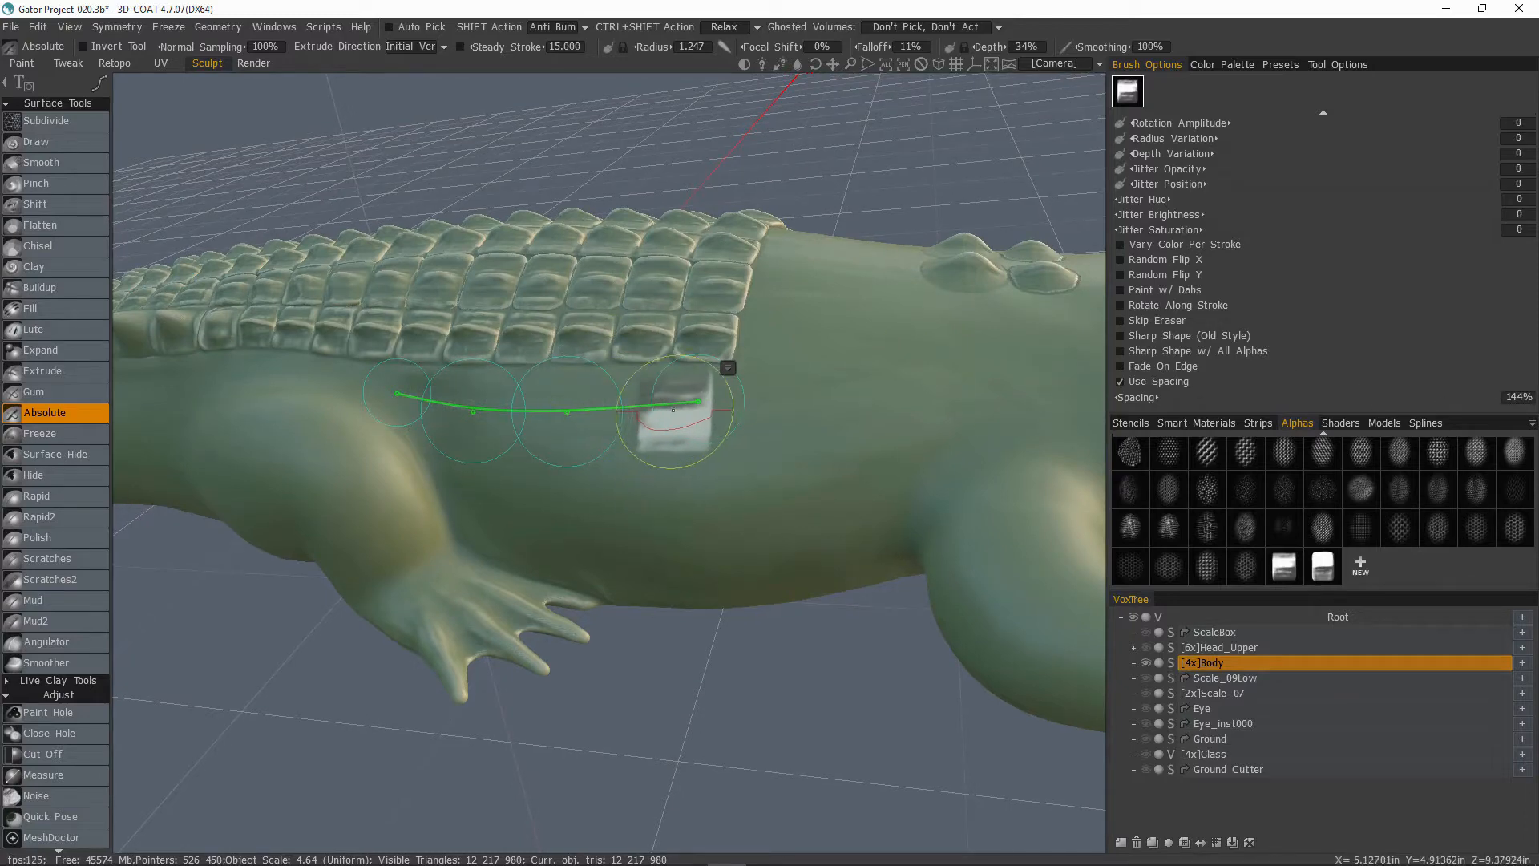
Step: Stamp the scale row along the curve with 128% spacing and Fade On Edge enabled, and clear the curve
mouse_move(711, 407)
alt+mouse_down()
mouse_move(675, 426)
mouse_move(598, 411)
alt+mouse_up()
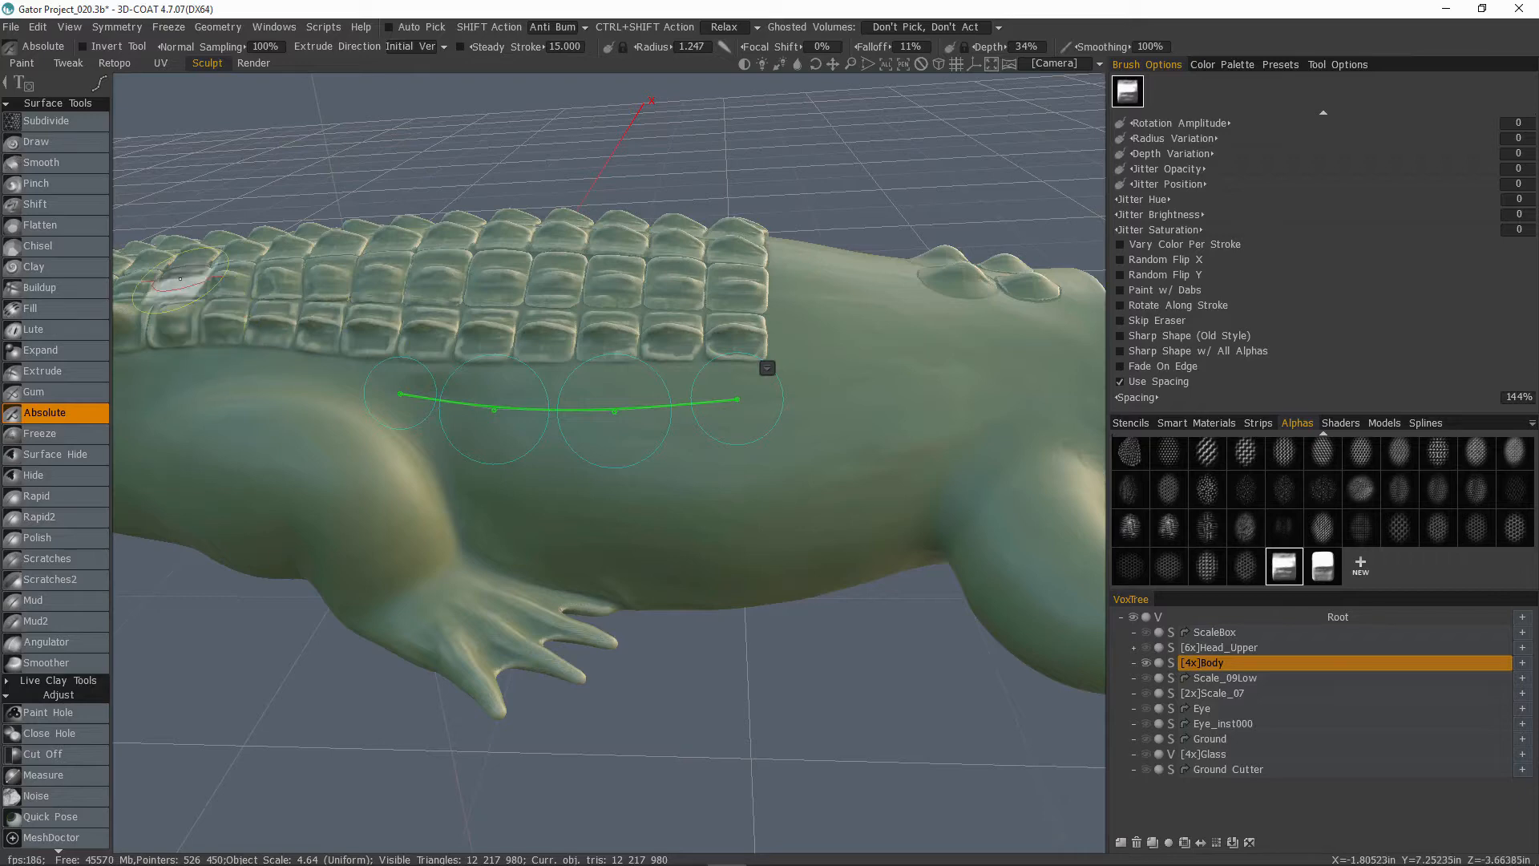
alt+drag(619, 468, 610, 419)
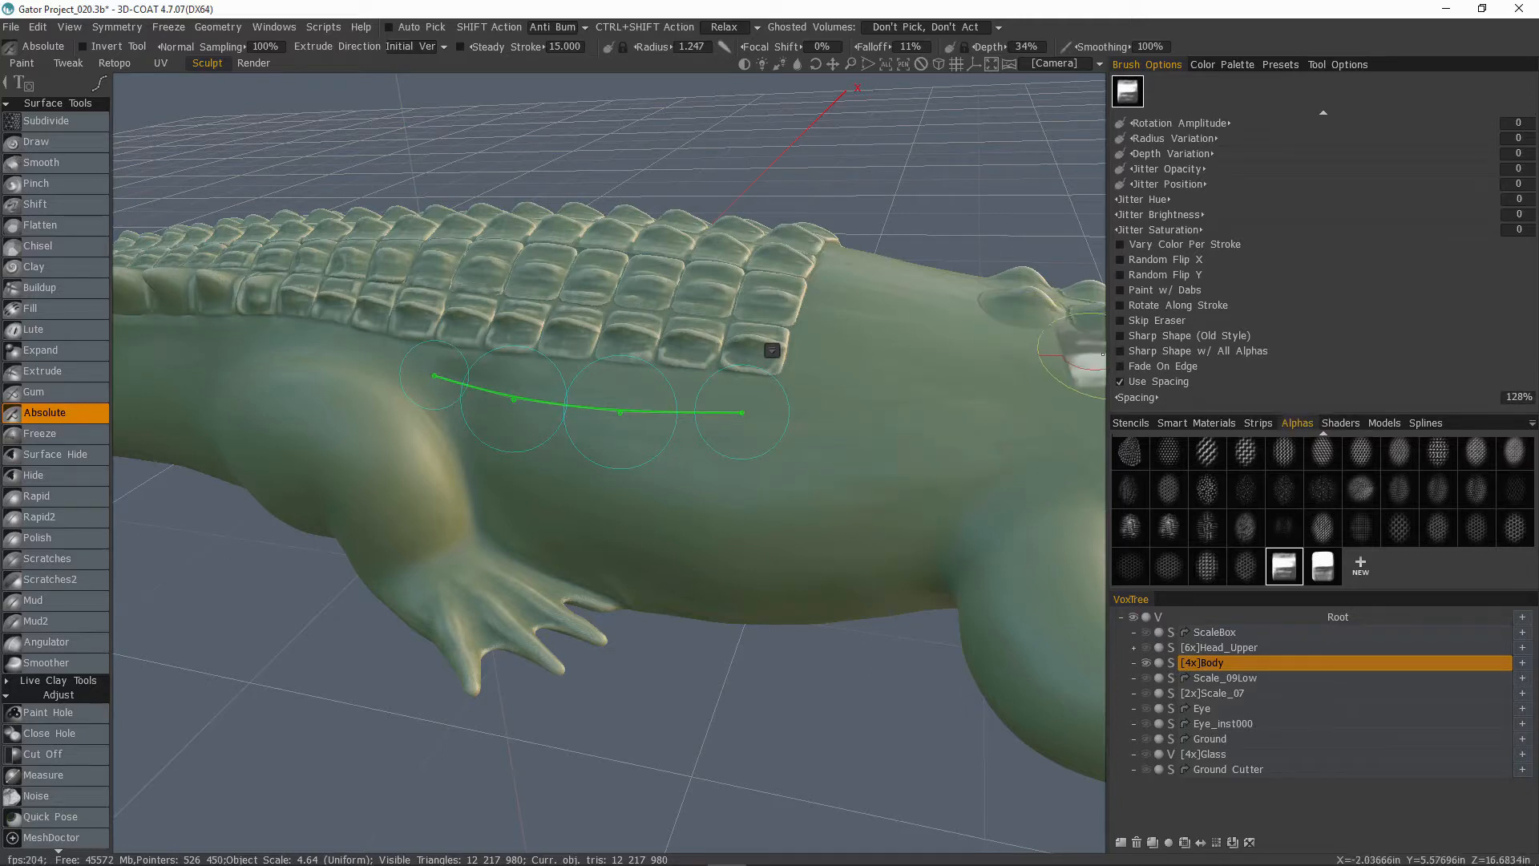
click(1120, 366)
key(Return)
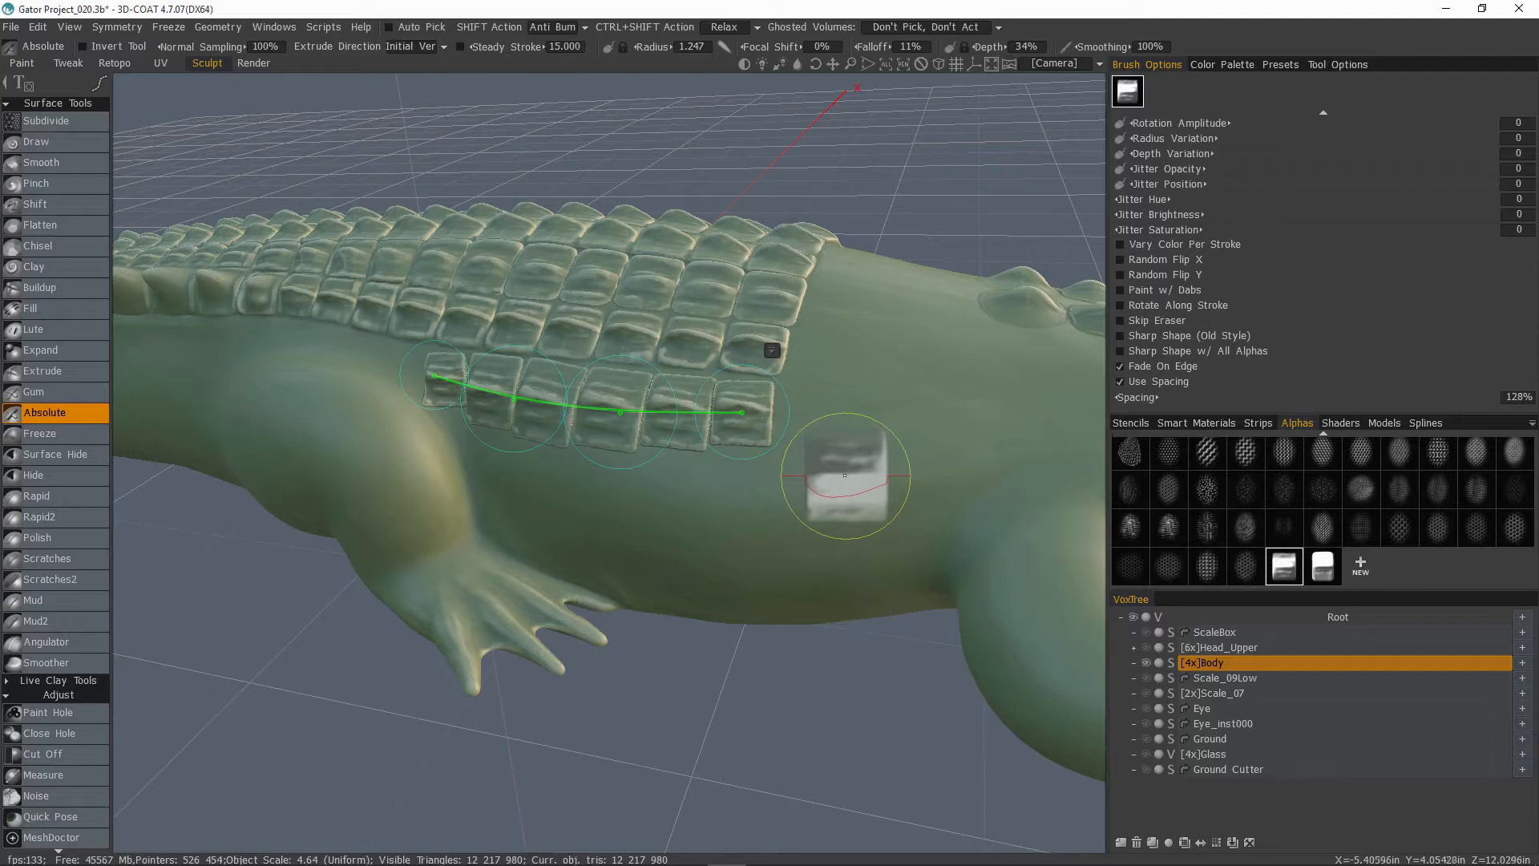
mouse_move(1031, 516)
right_down()
mouse_move(1018, 522)
mouse_move(1072, 527)
mouse_move(1048, 465)
mouse_move(1034, 473)
right_up()
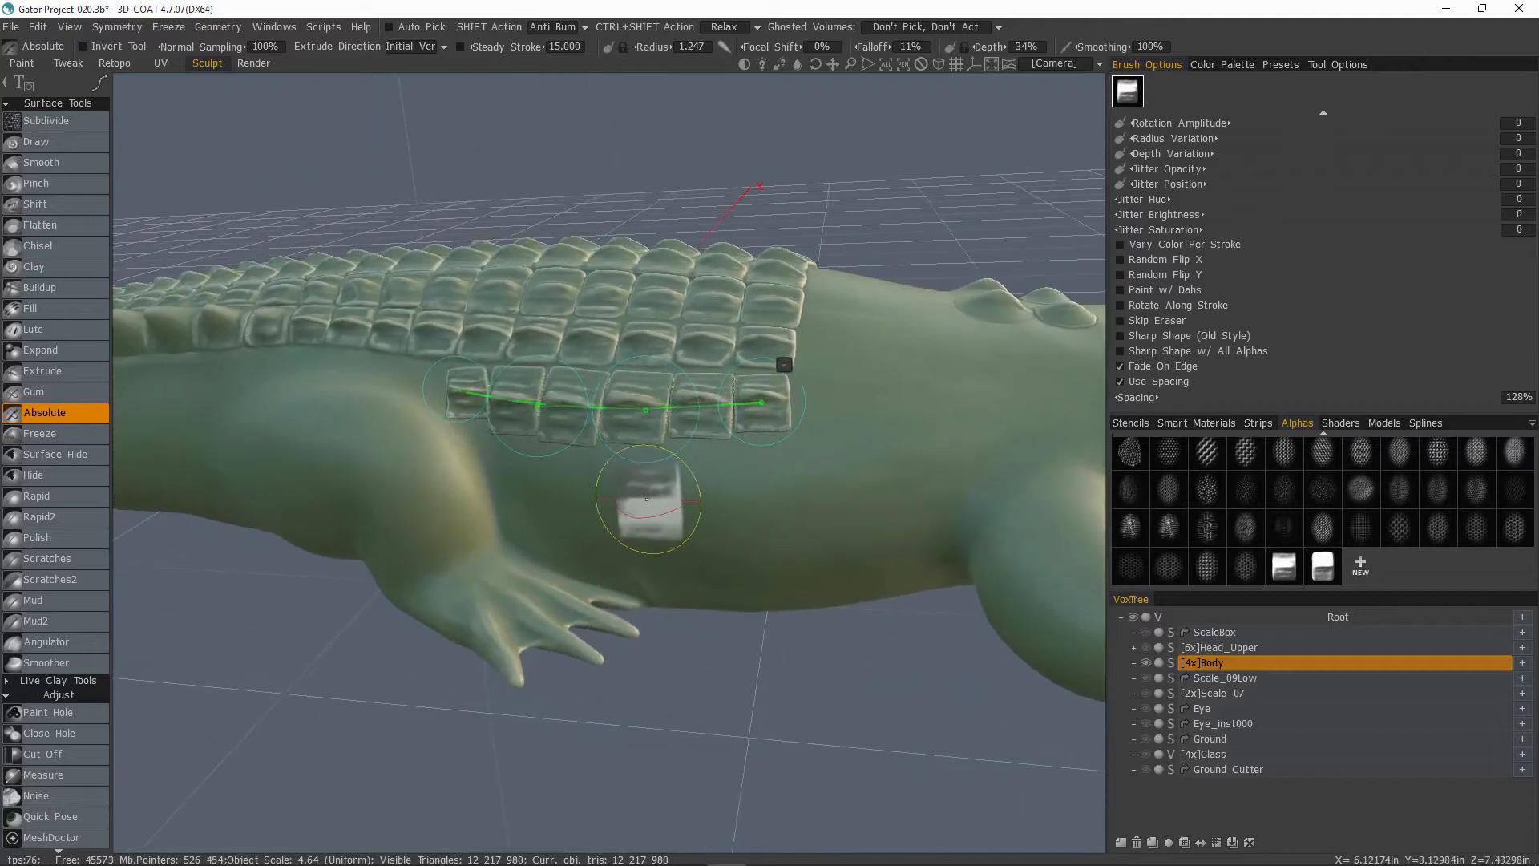
key(Escape)
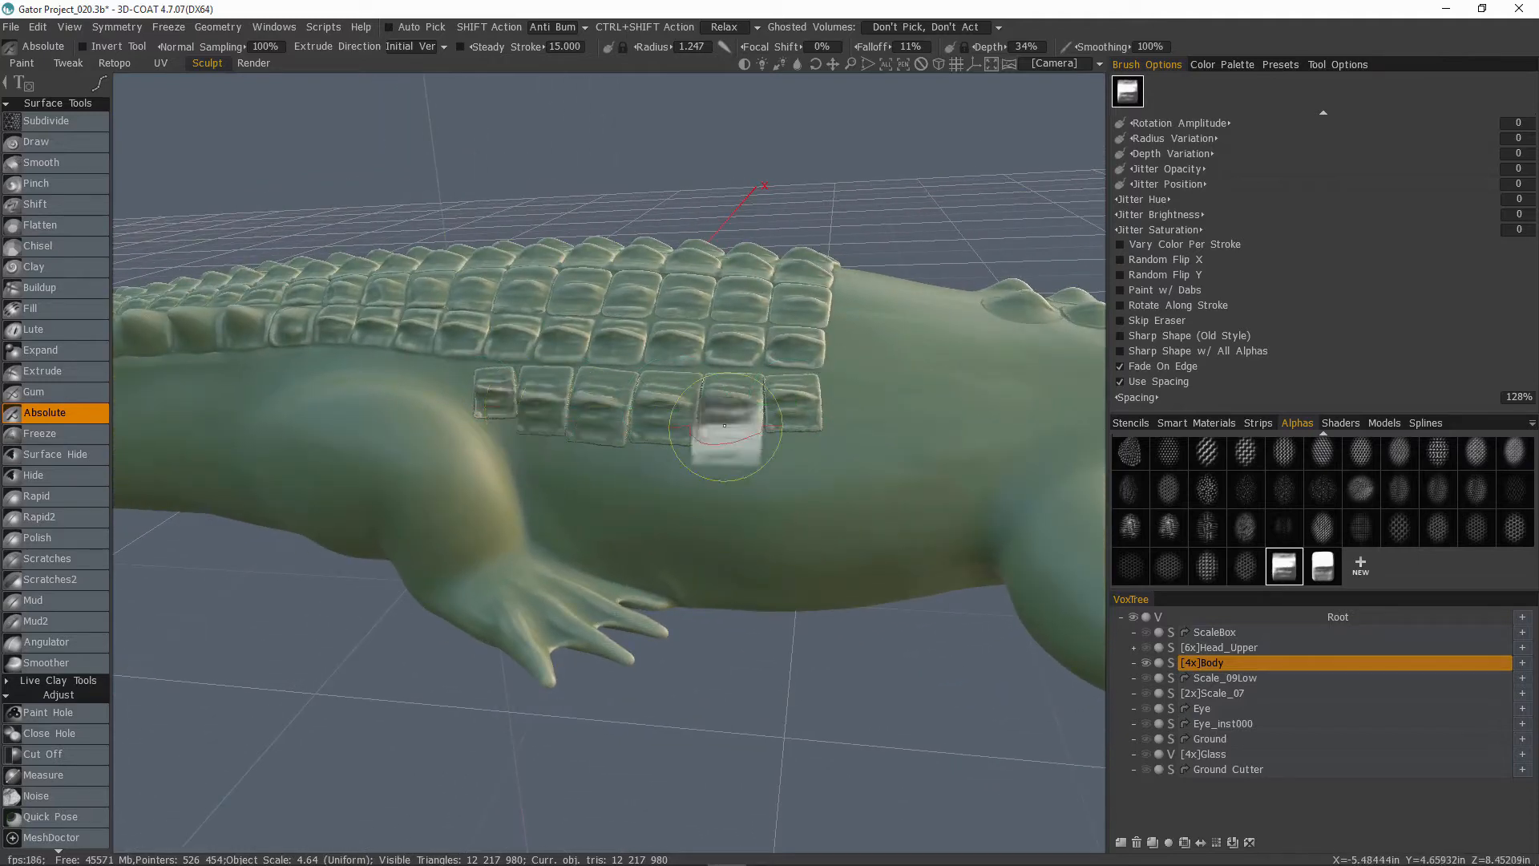
alt+drag(772, 517, 685, 512)
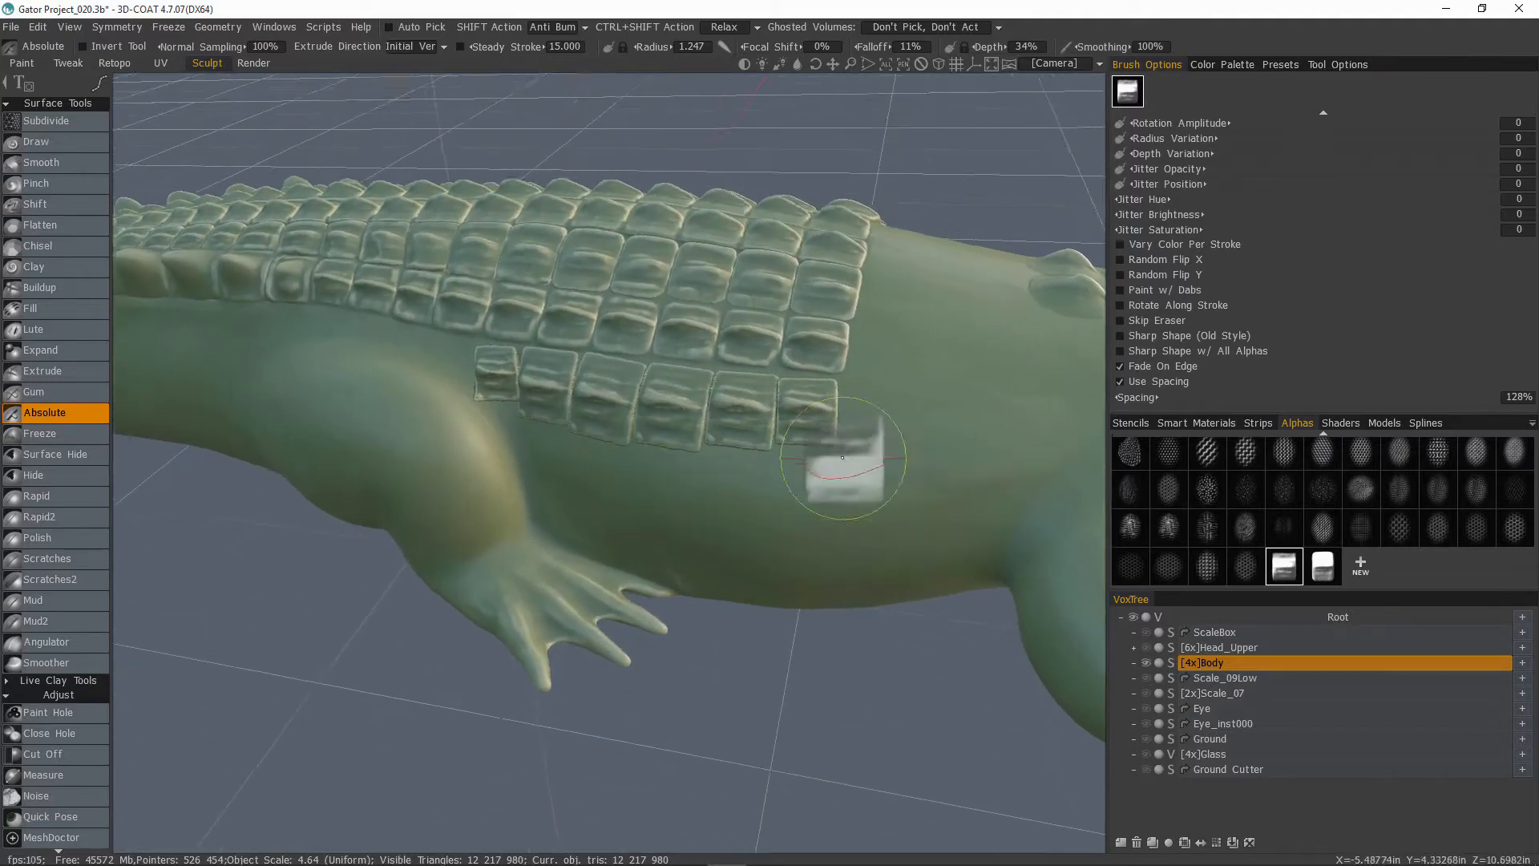
Step: Choose the first soft round alpha and switch to the Move tool
scroll(1249, 470, up, 5)
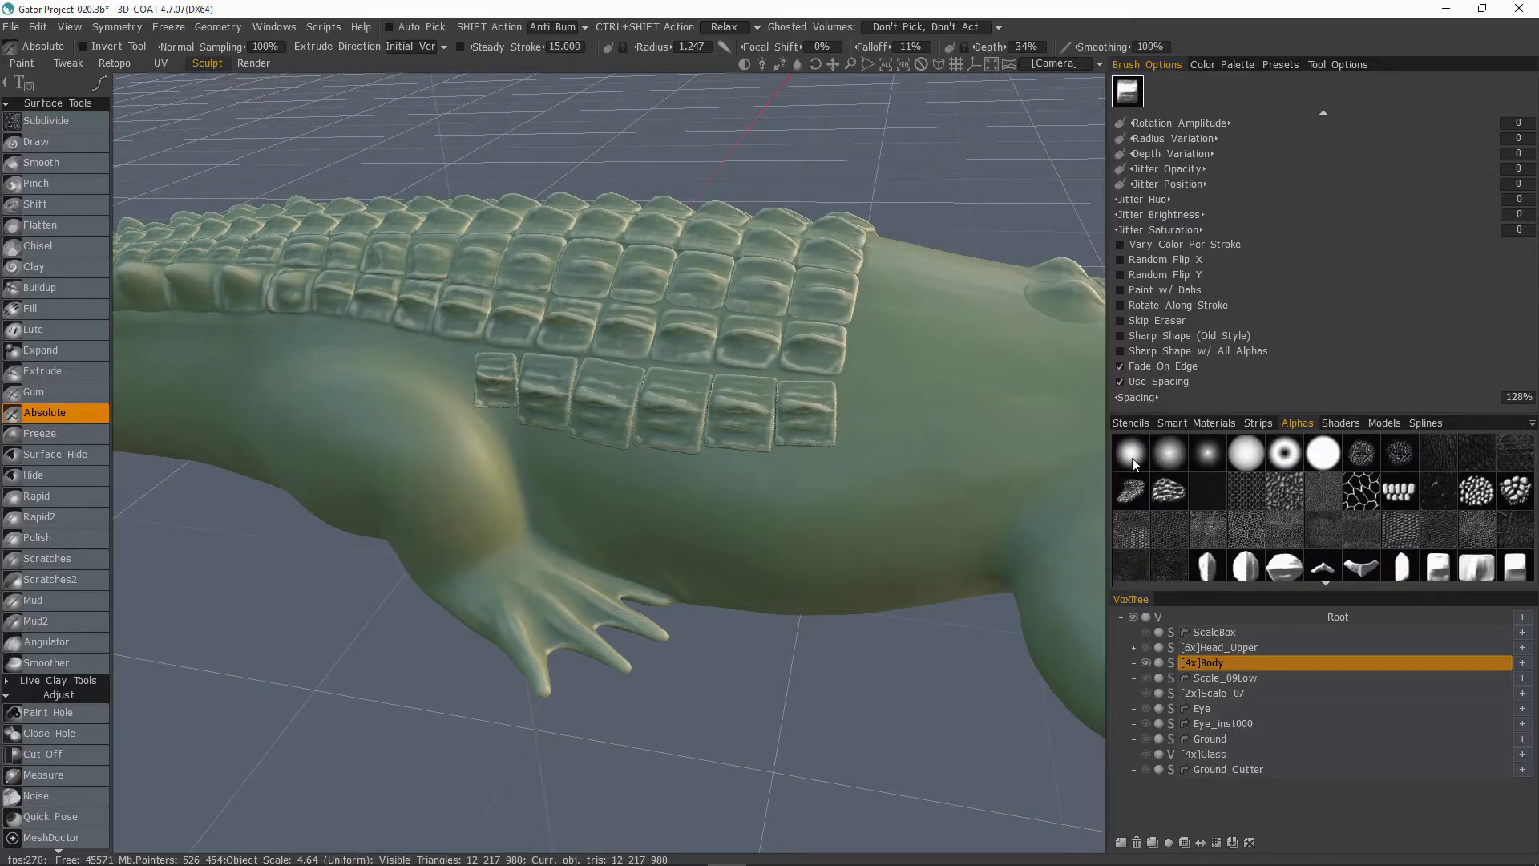
click(1132, 455)
key(space)
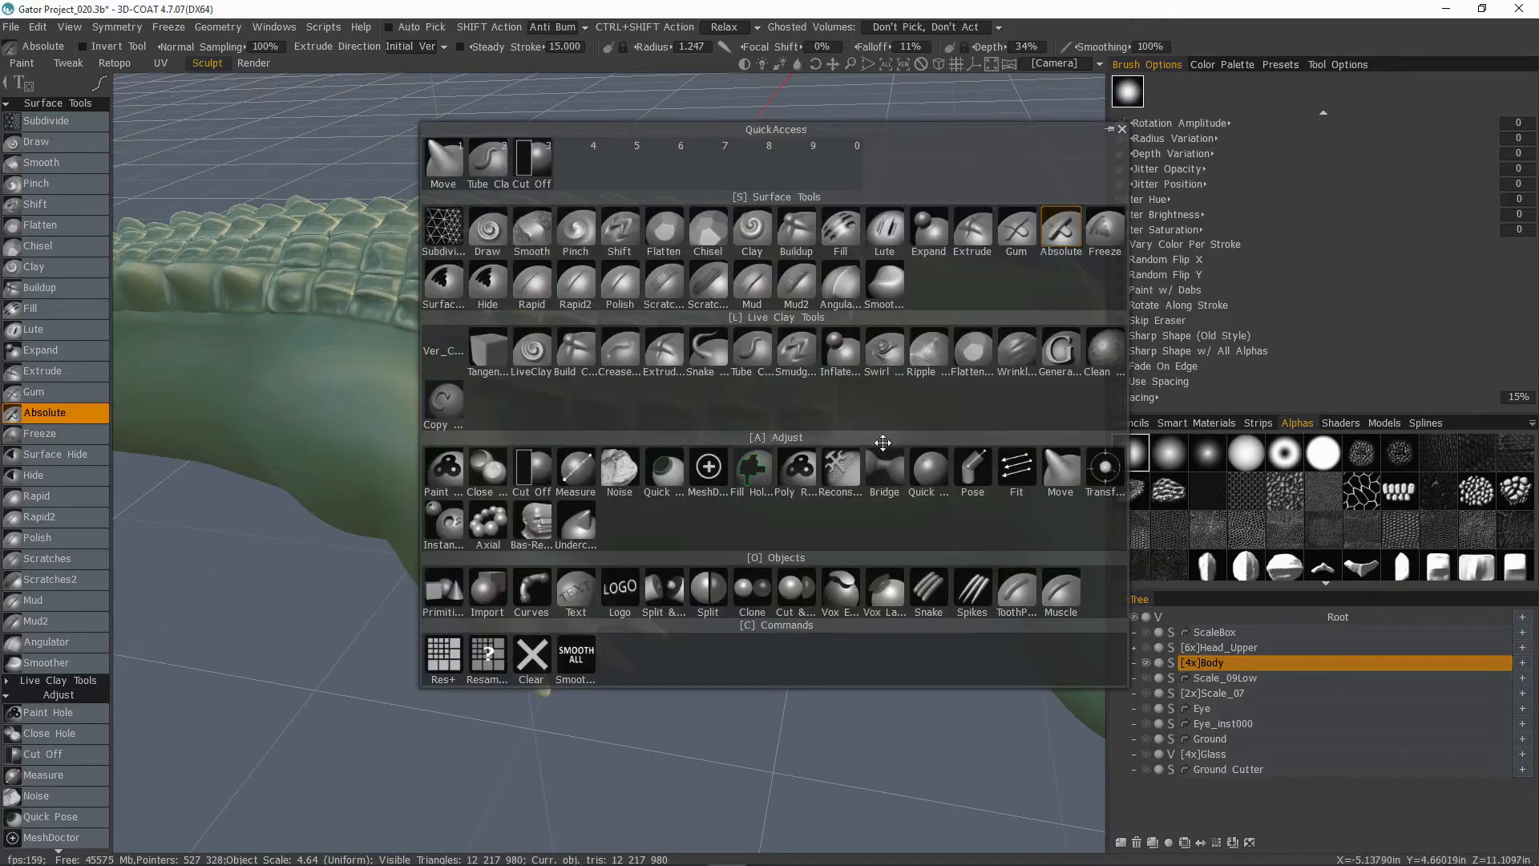
click(1058, 473)
Step: Nudge the edges of the new lower row's scales into shape, starting at the rear scale, with brush radii of 1.013 and 0.584
alt+drag(749, 337, 635, 436)
alt+right_drag(635, 436, 681, 424)
alt+right_drag(481, 502, 495, 516)
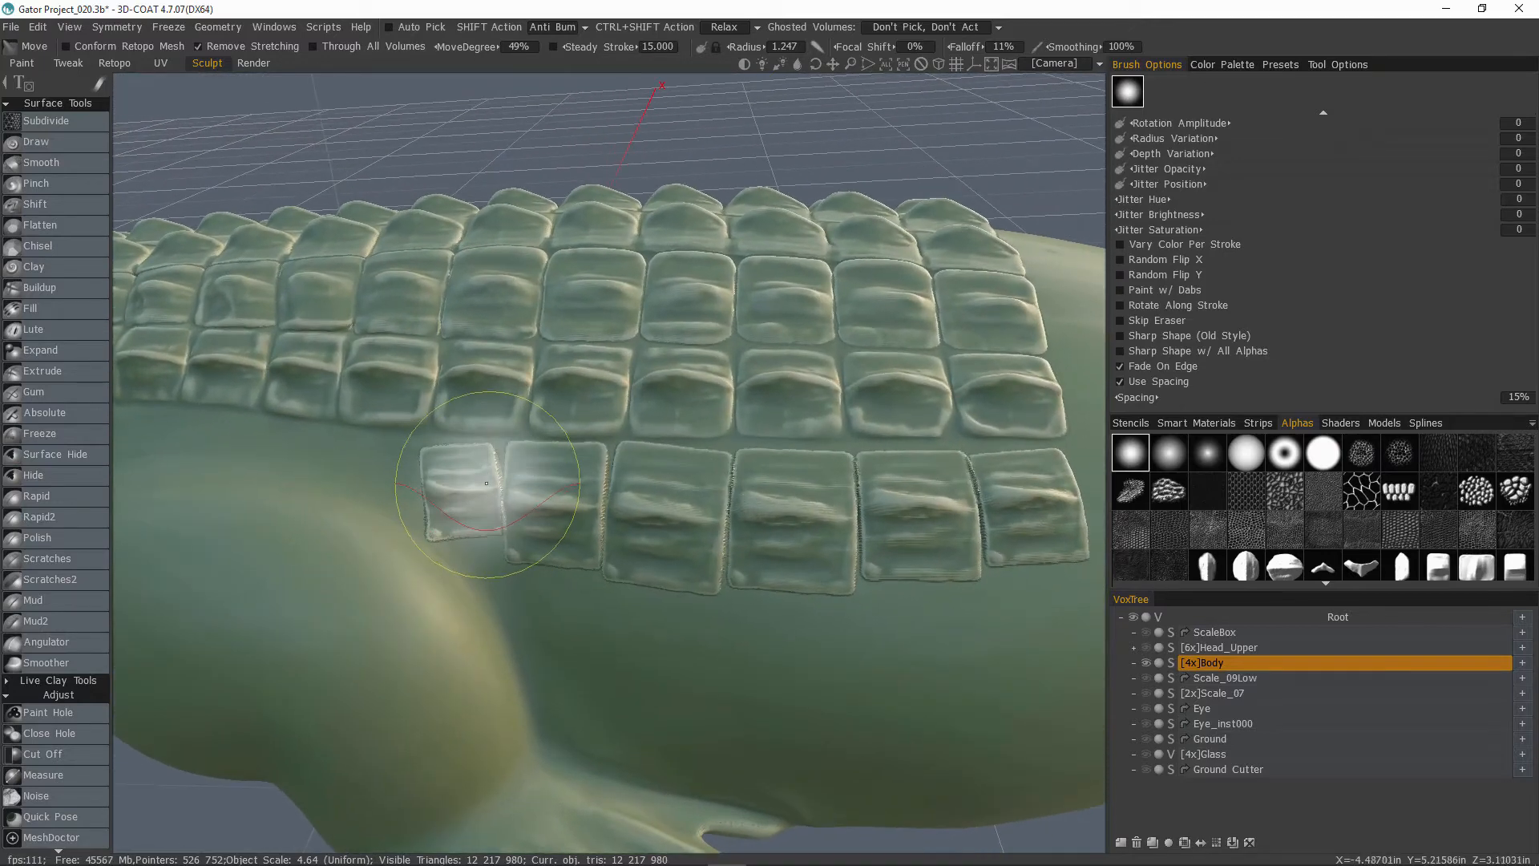
alt+middle_drag(449, 481, 470, 483)
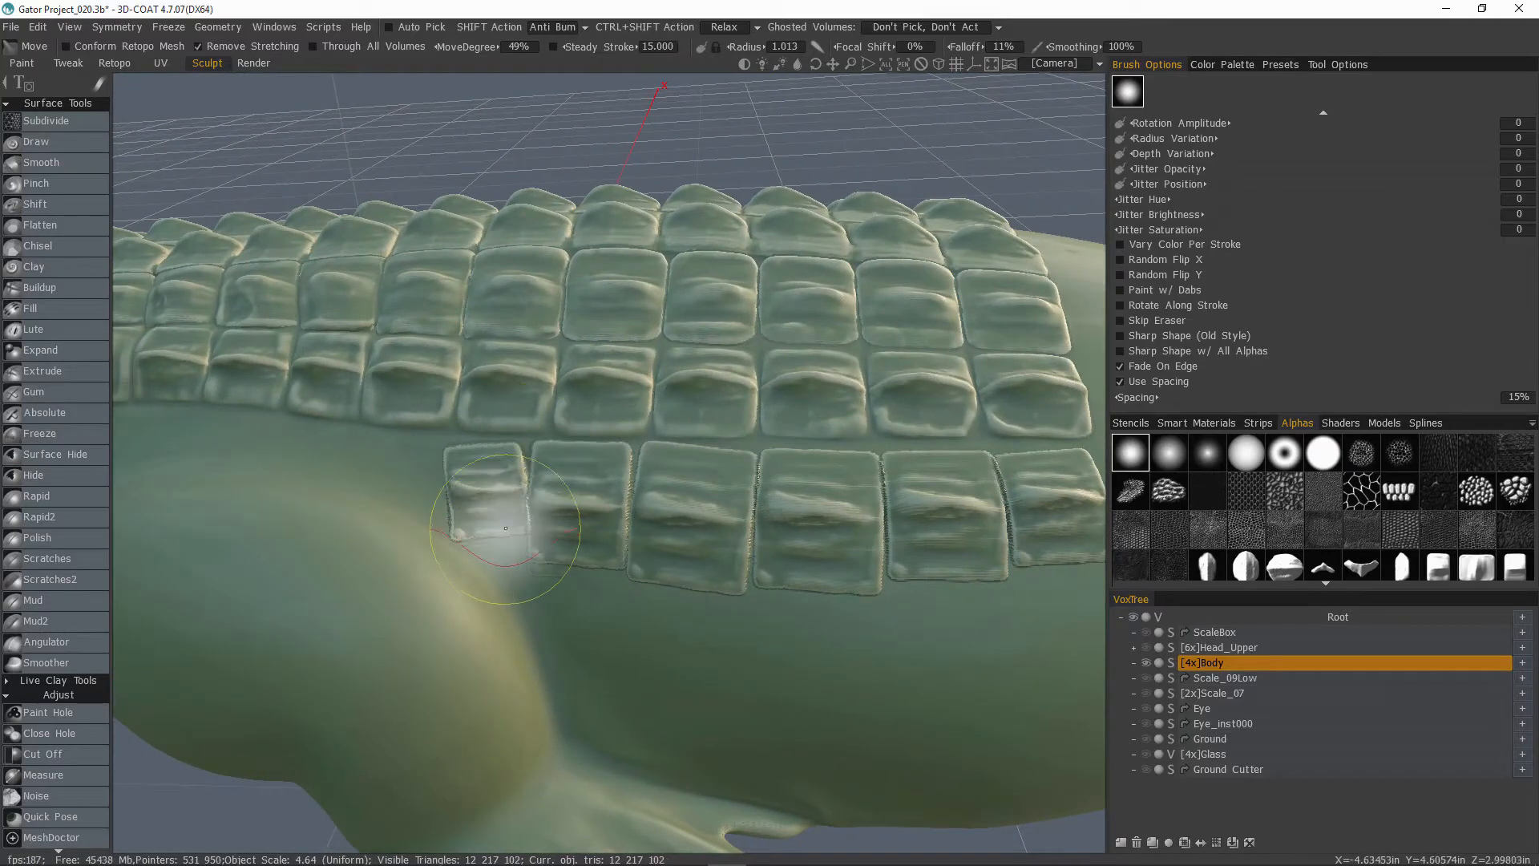
drag(529, 568, 578, 573)
alt+middle_drag(602, 566, 622, 566)
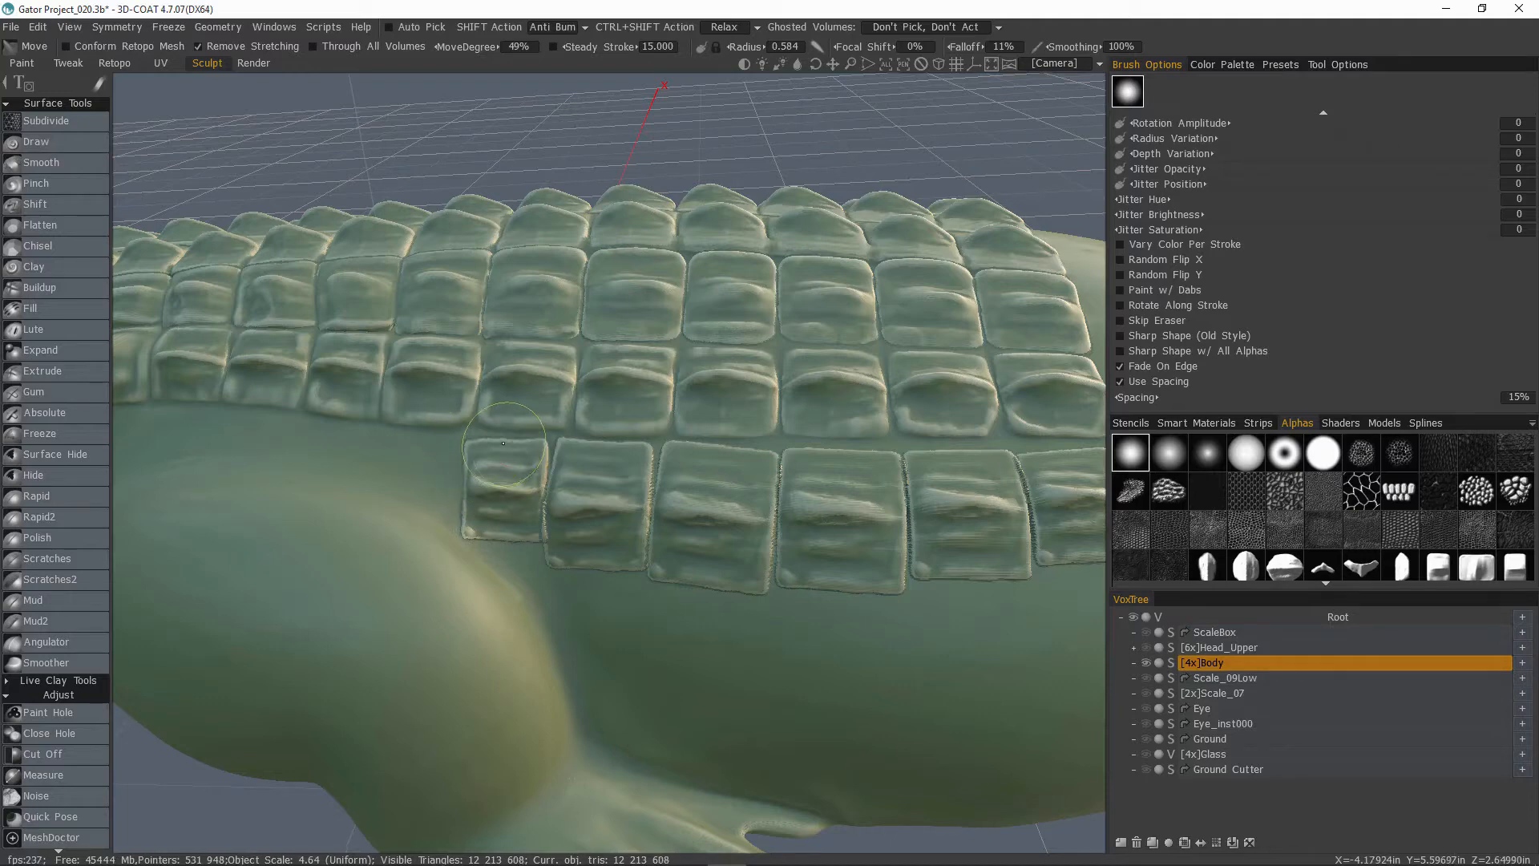
alt+middle_drag(535, 447, 353, 433)
alt+drag(354, 433, 439, 464)
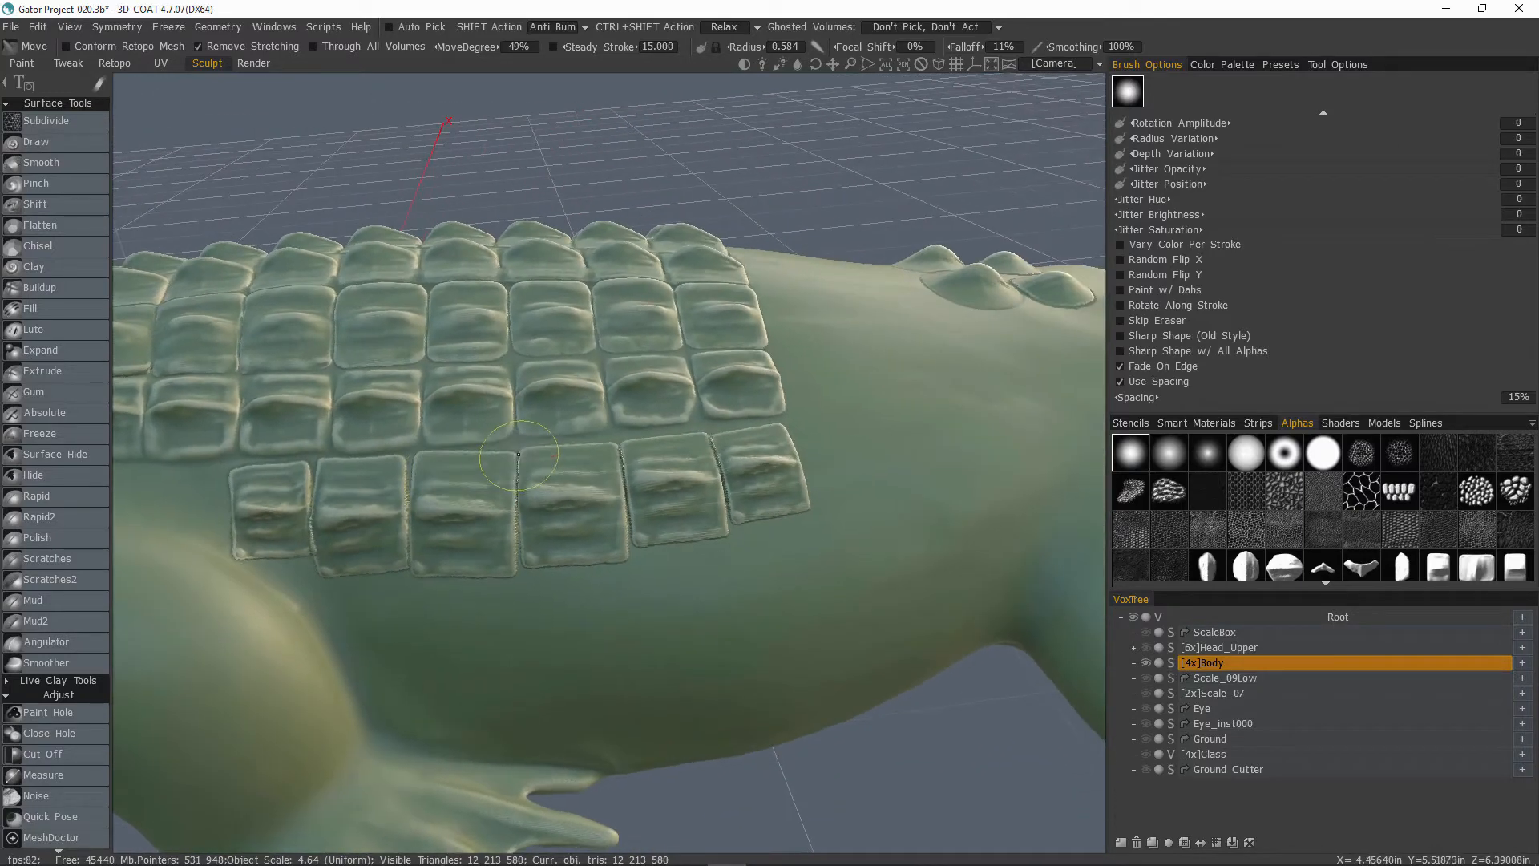
alt+right_drag(511, 567, 855, 521)
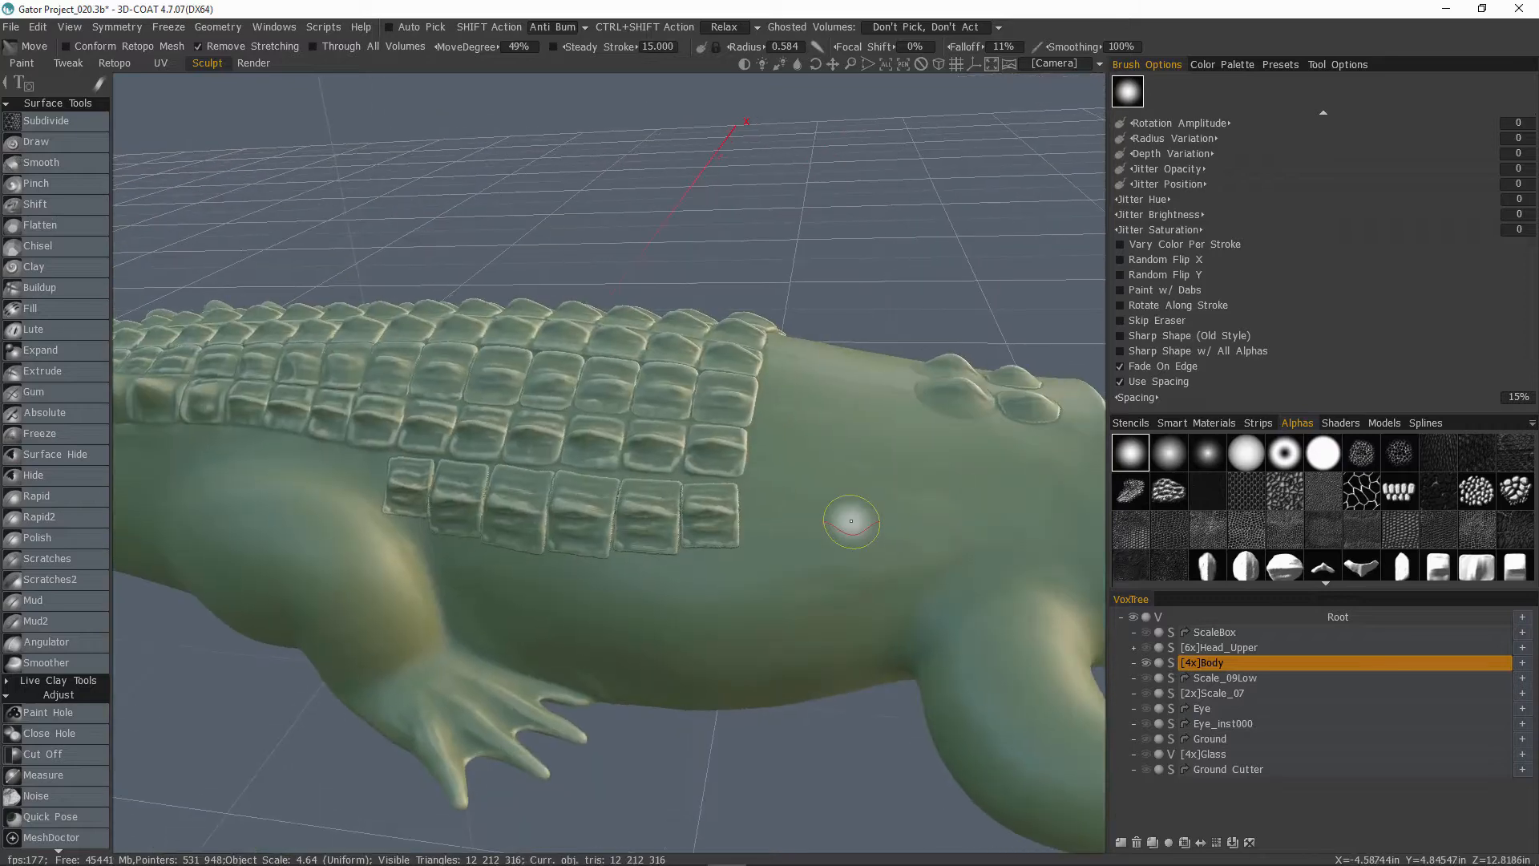
Step: Unhide the Scale_09Low volume, make it active and restore it from its cached low-resolution version
alt+drag(858, 577, 871, 522)
alt+drag(1103, 662, 1092, 646)
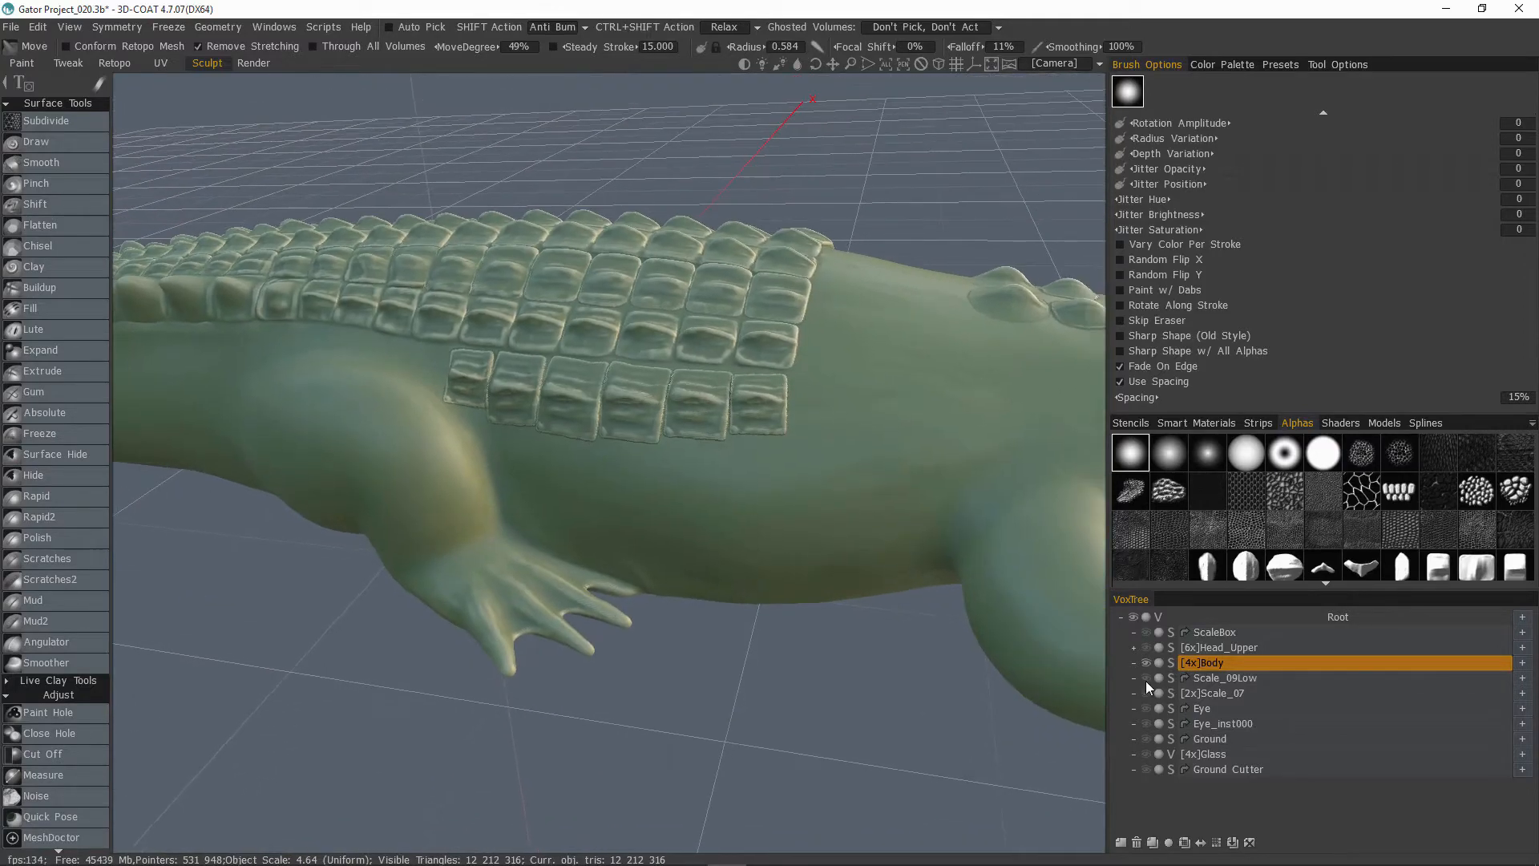
click(1146, 678)
click(1198, 678)
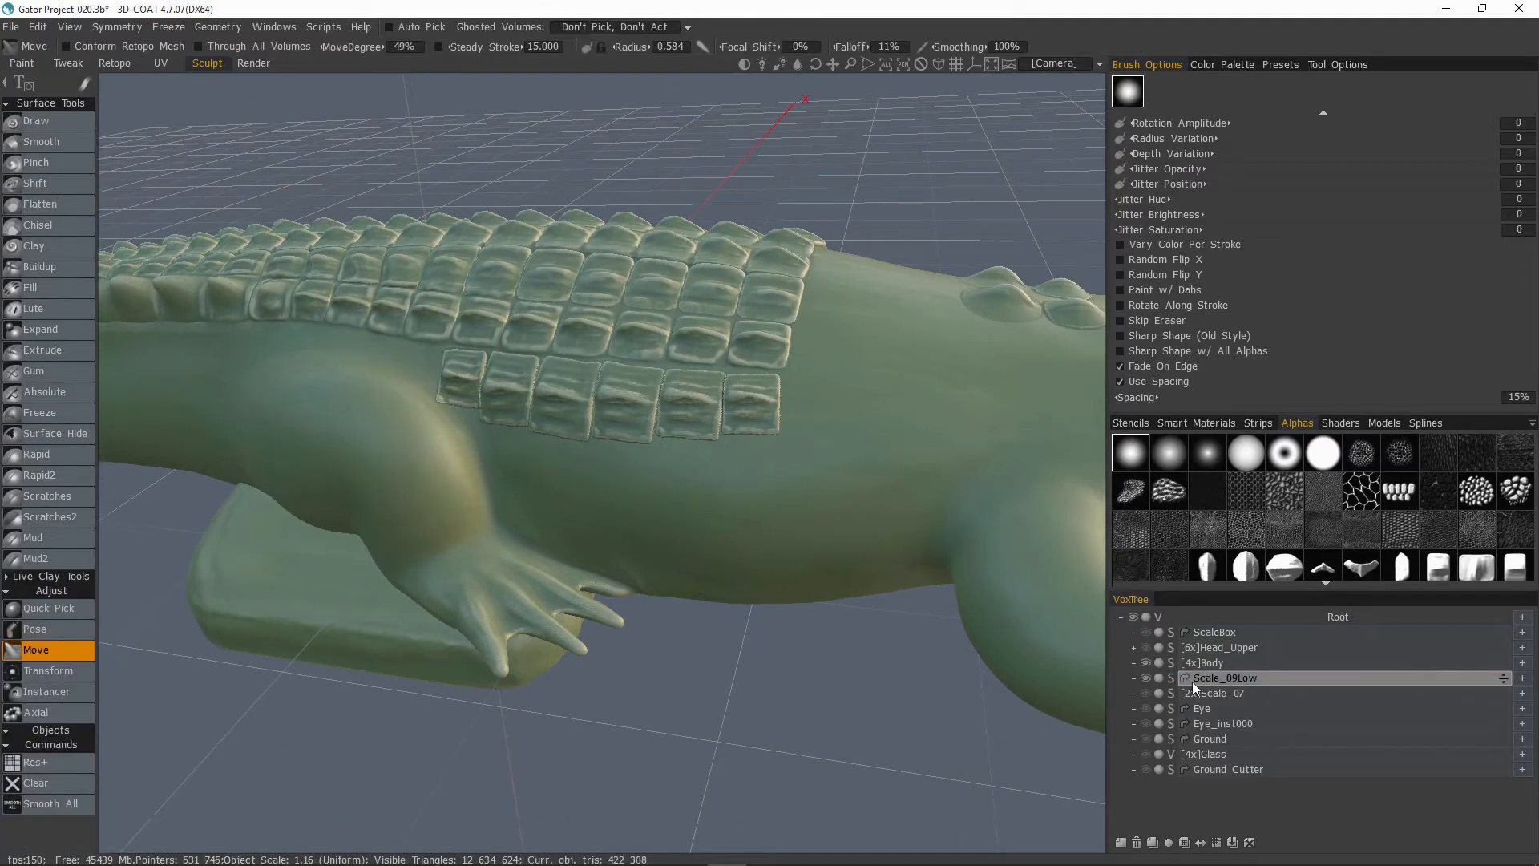
click(1187, 680)
alt+right_drag(889, 589, 804, 598)
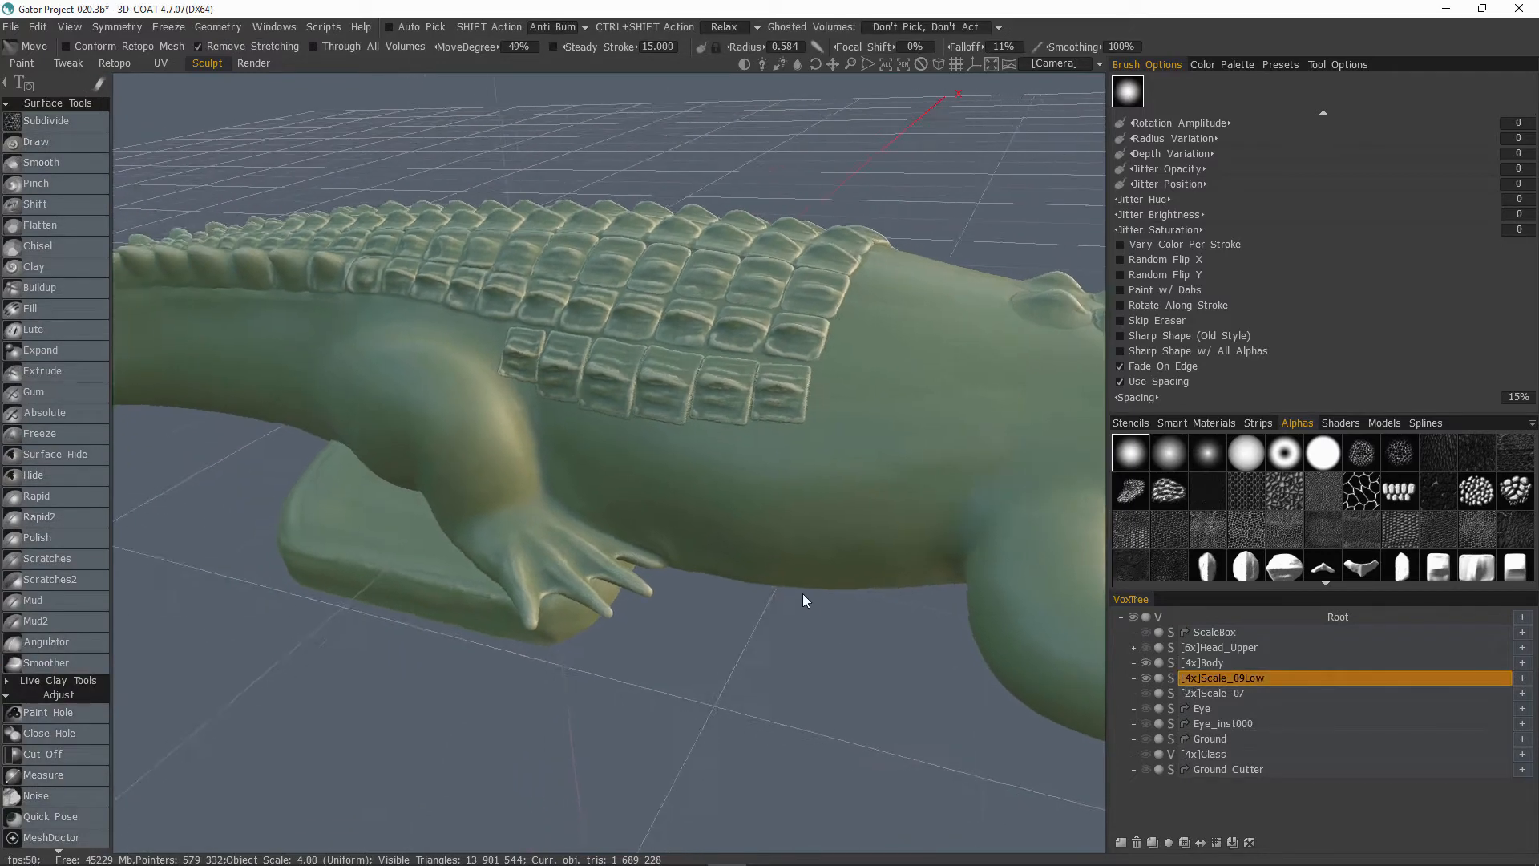
Step: Hide the Body volume so that Scale_09Low is isolated in the scene
alt+drag(804, 598, 757, 641)
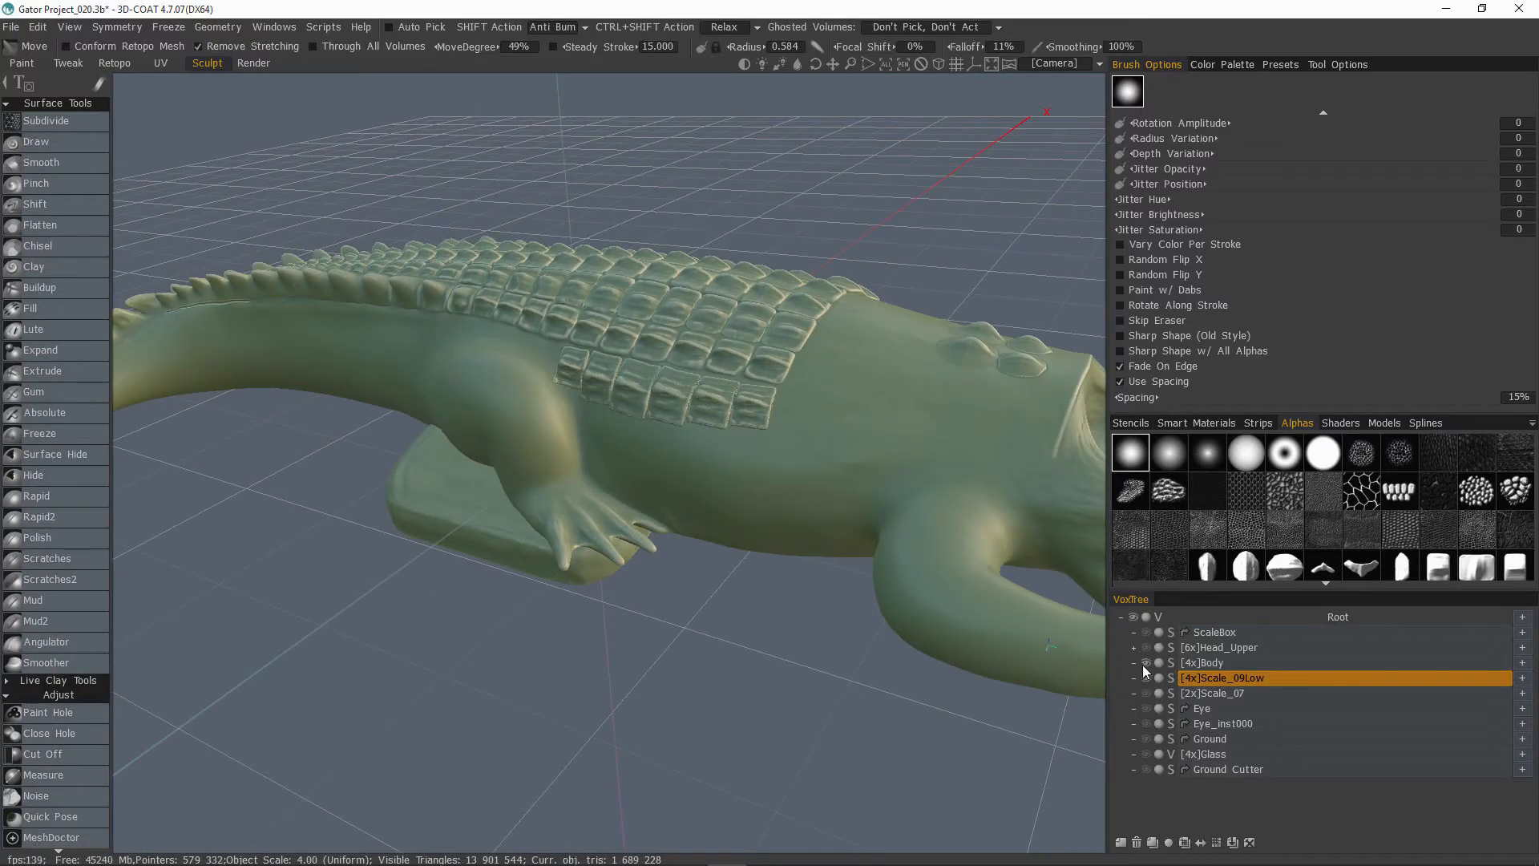
click(1145, 663)
alt+click(1146, 679)
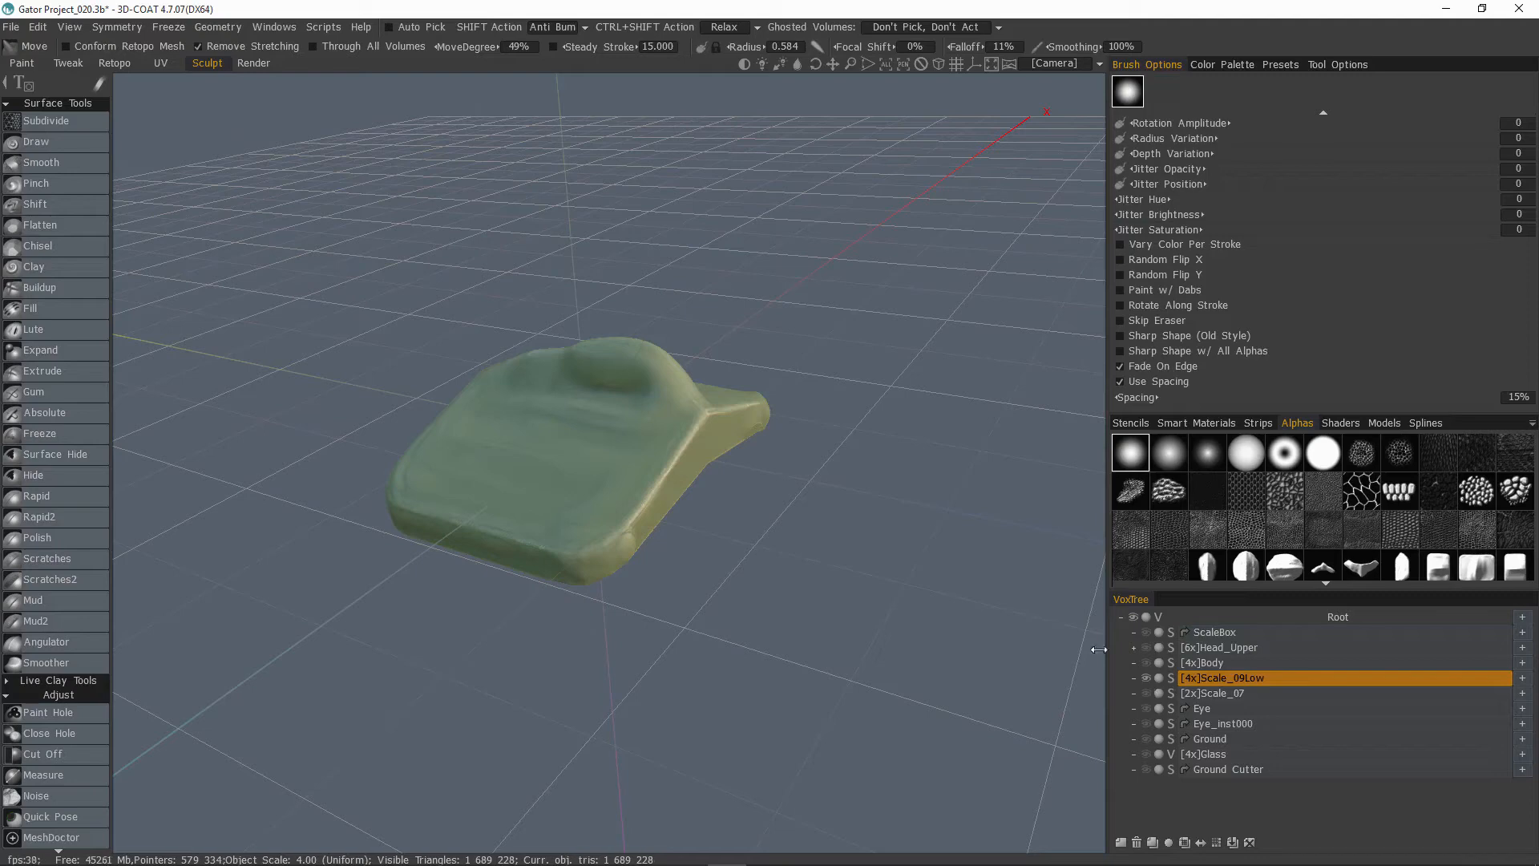
alt+drag(613, 506, 1014, 563)
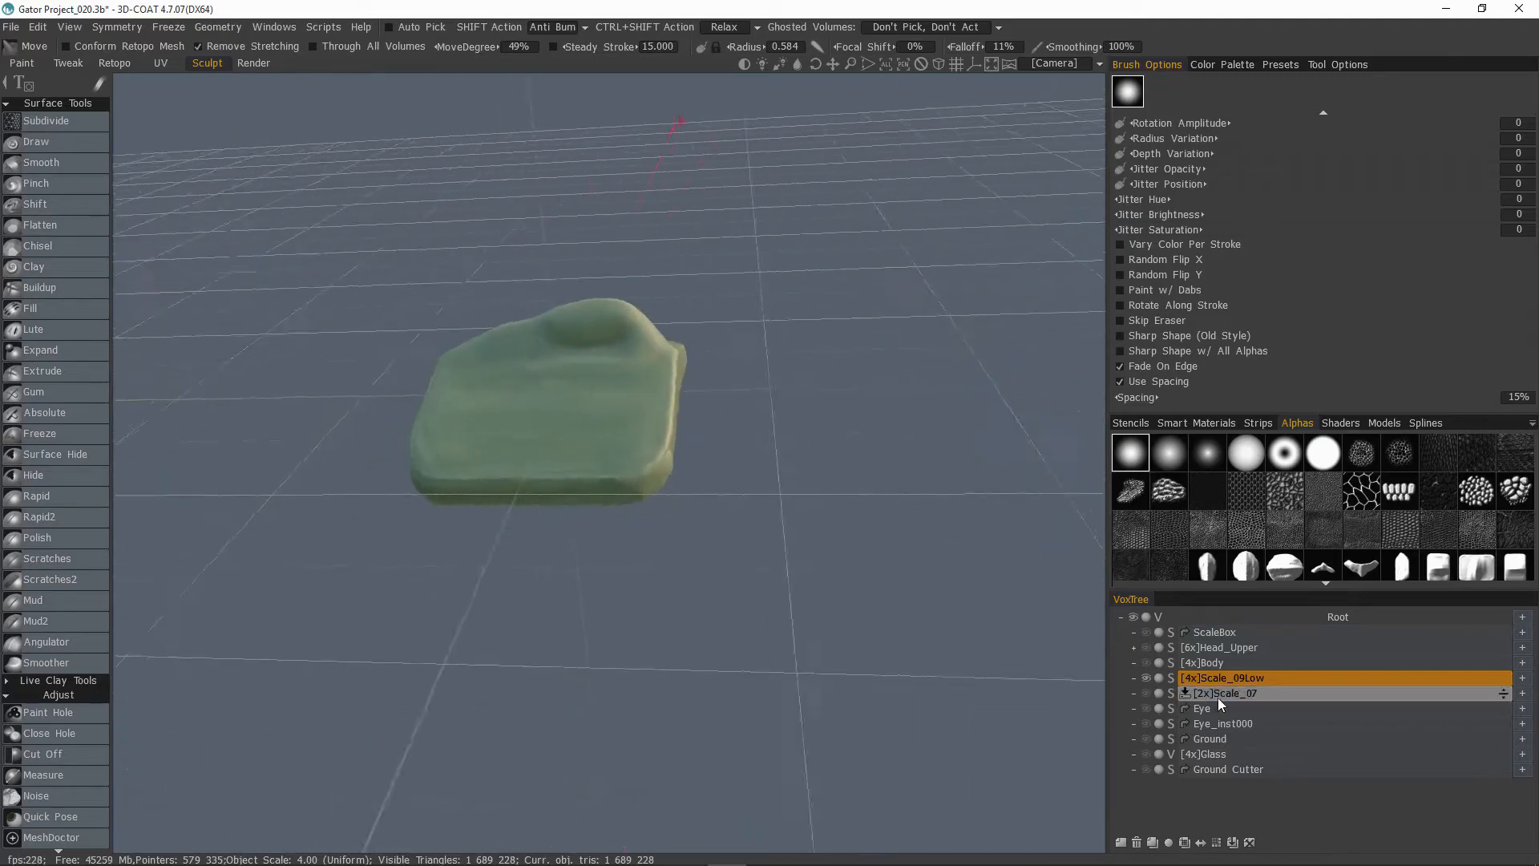
Step: Start exporting the Scale_09Low volume into the Splines library as a new curve profile
click(1426, 427)
alt+drag(766, 430, 761, 578)
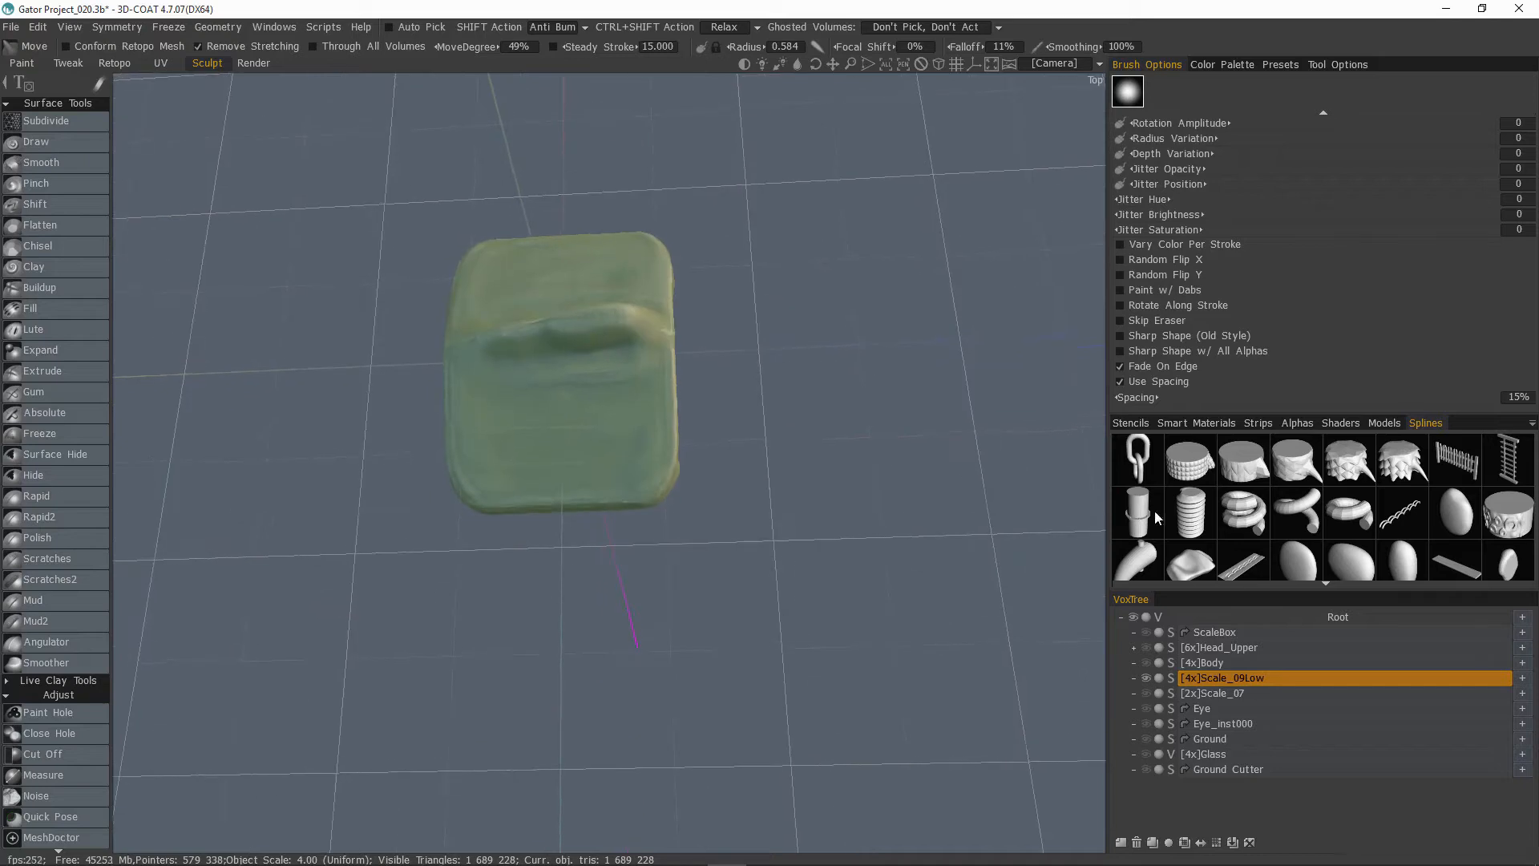
scroll(1156, 517, down, 6)
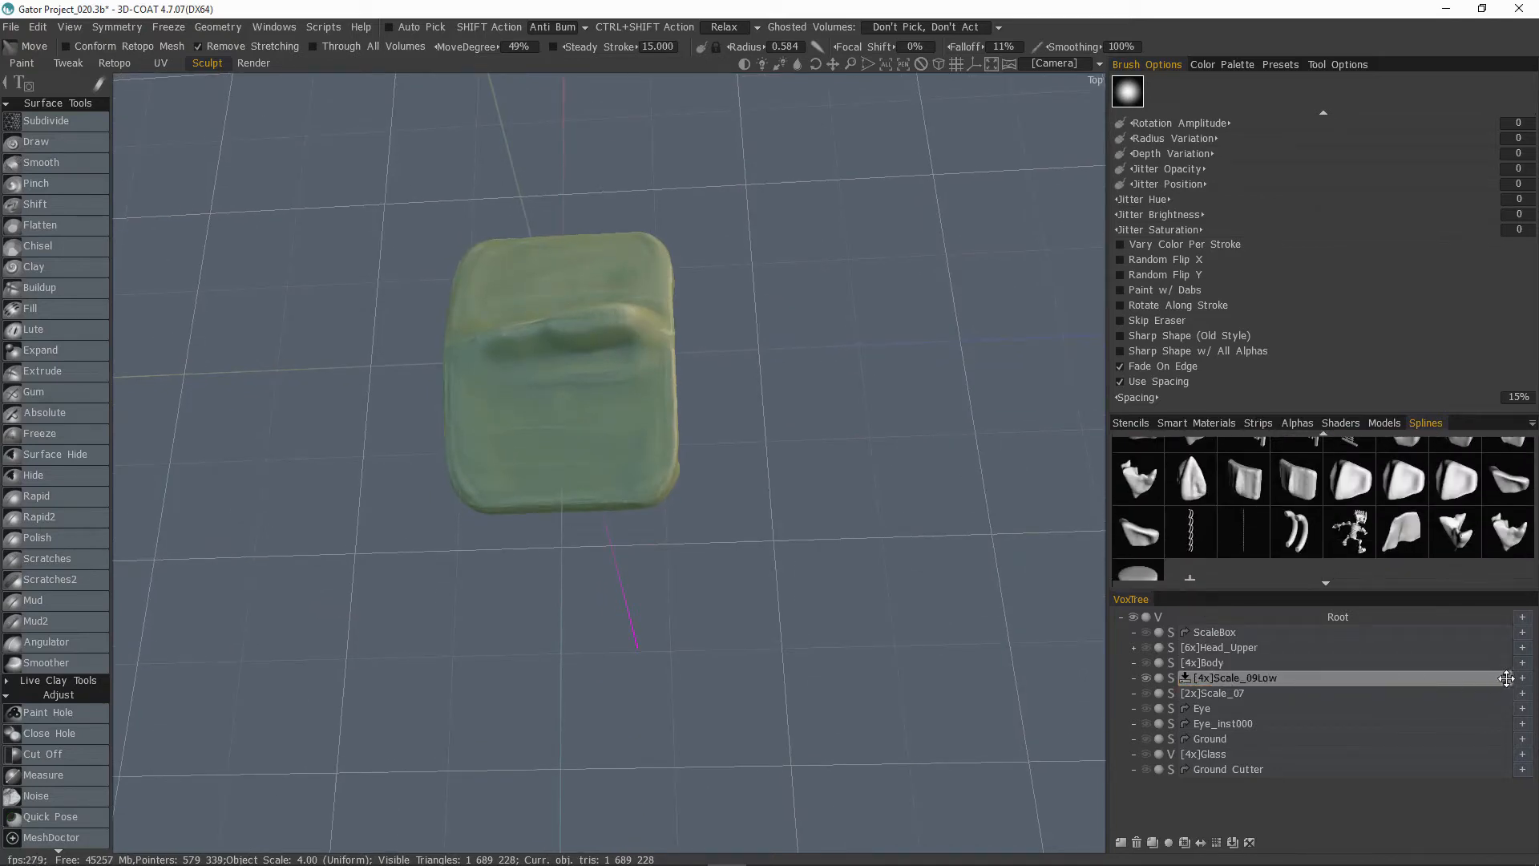
drag(1499, 677, 1179, 569)
Step: Set the spline profile's periods to 0 in X, 0 in Y and 120 in Z, and accept them
drag(659, 384, 966, 312)
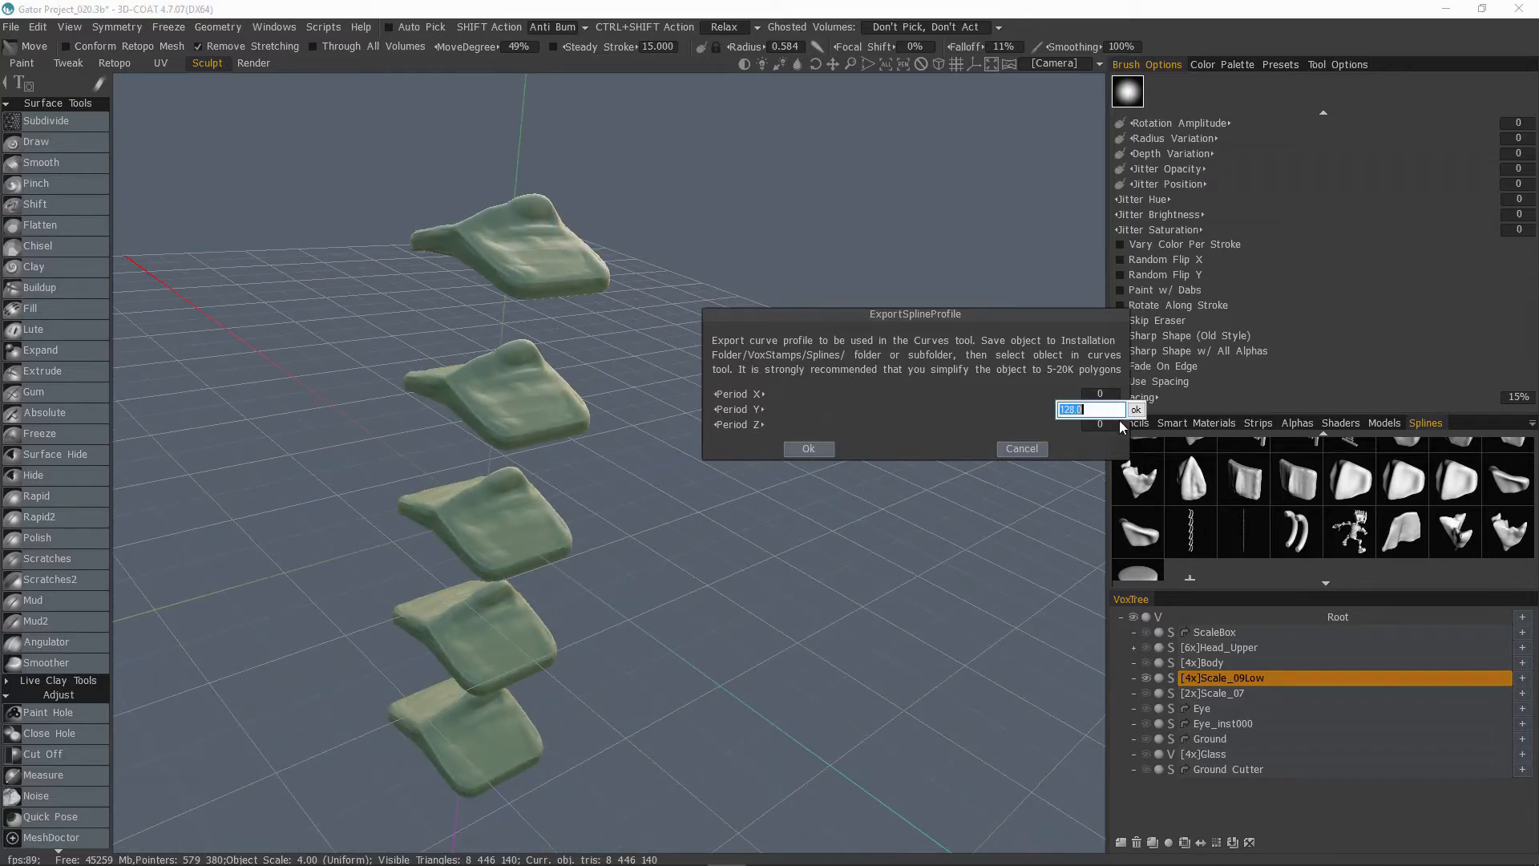
text(0)
key(Return)
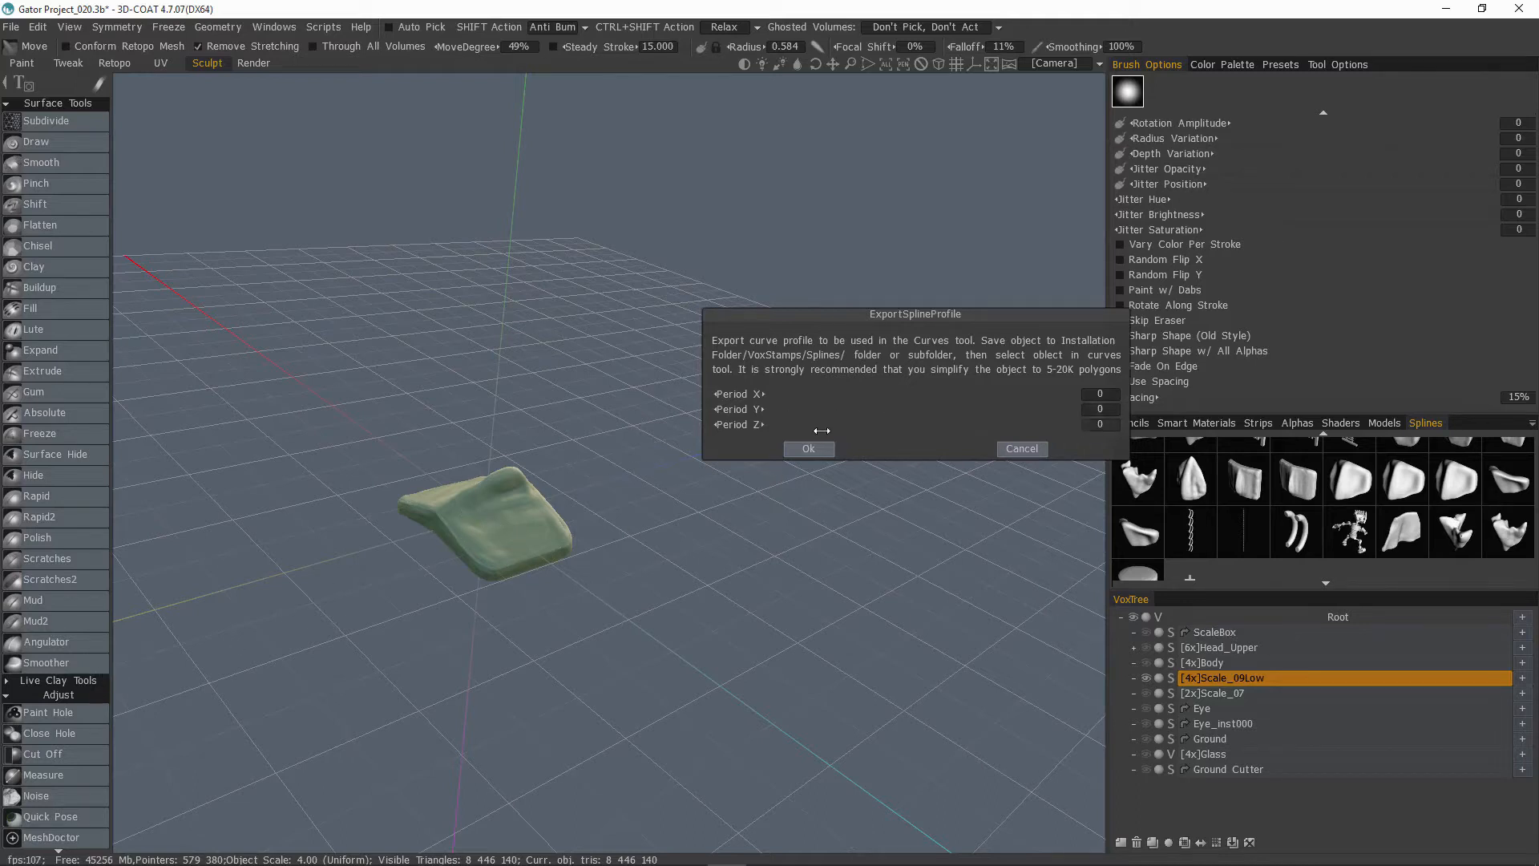
drag(834, 425, 926, 432)
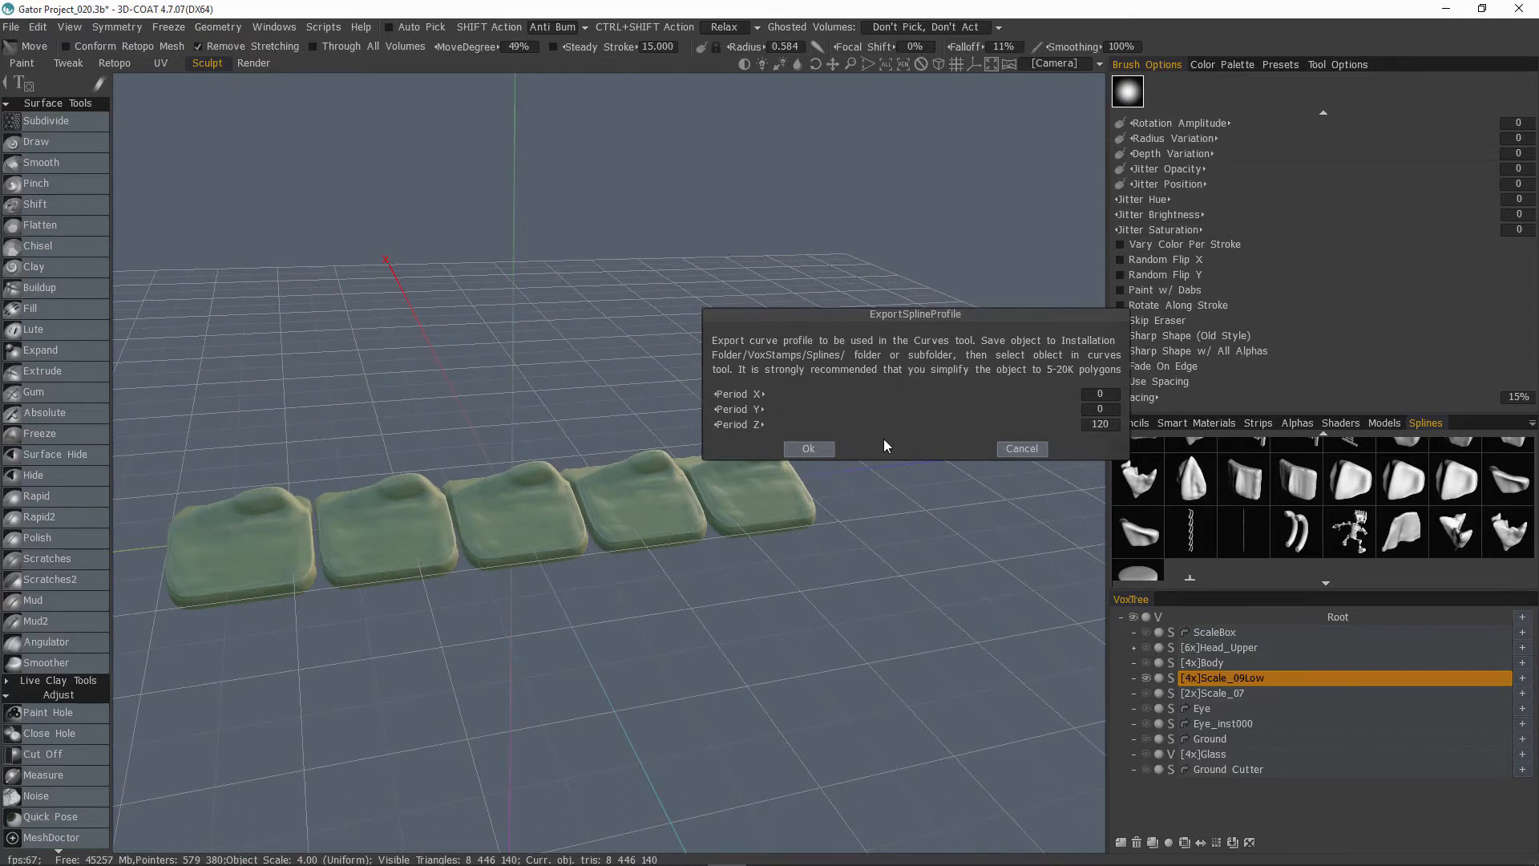
drag(852, 392, 1068, 411)
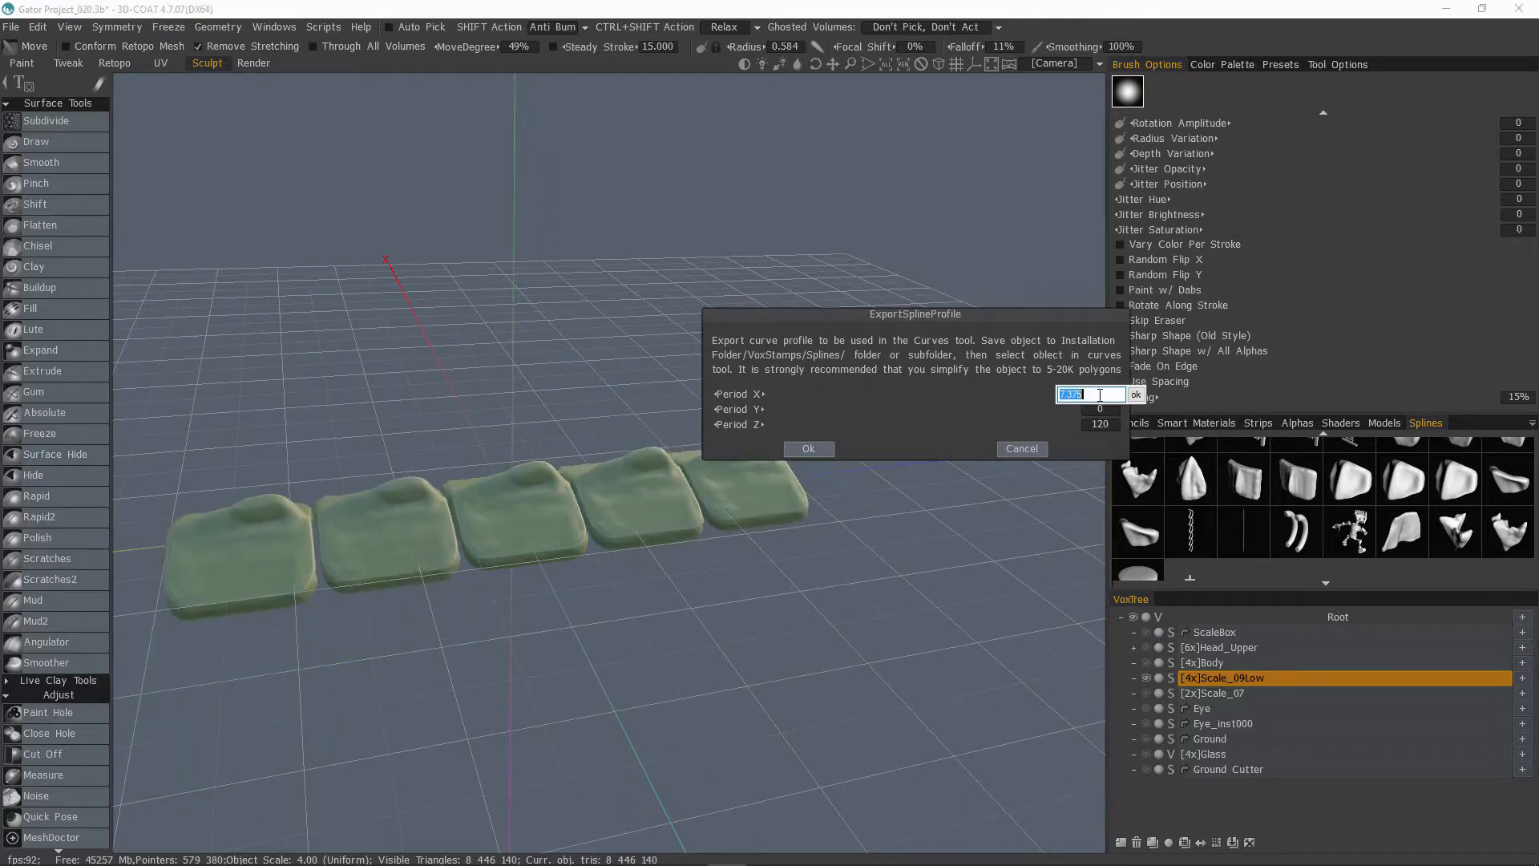
key(Return)
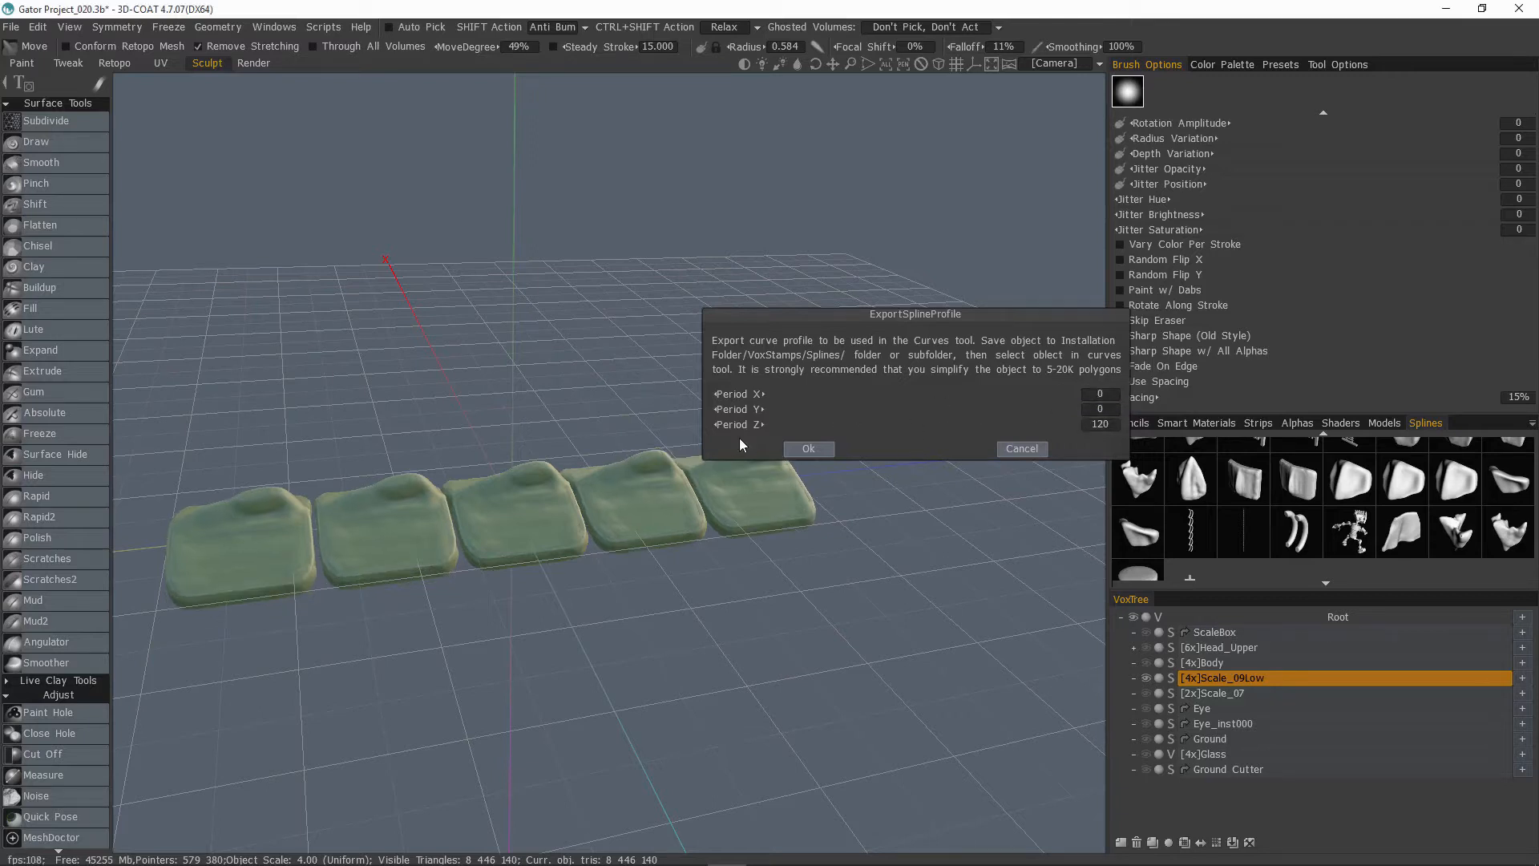
click(809, 449)
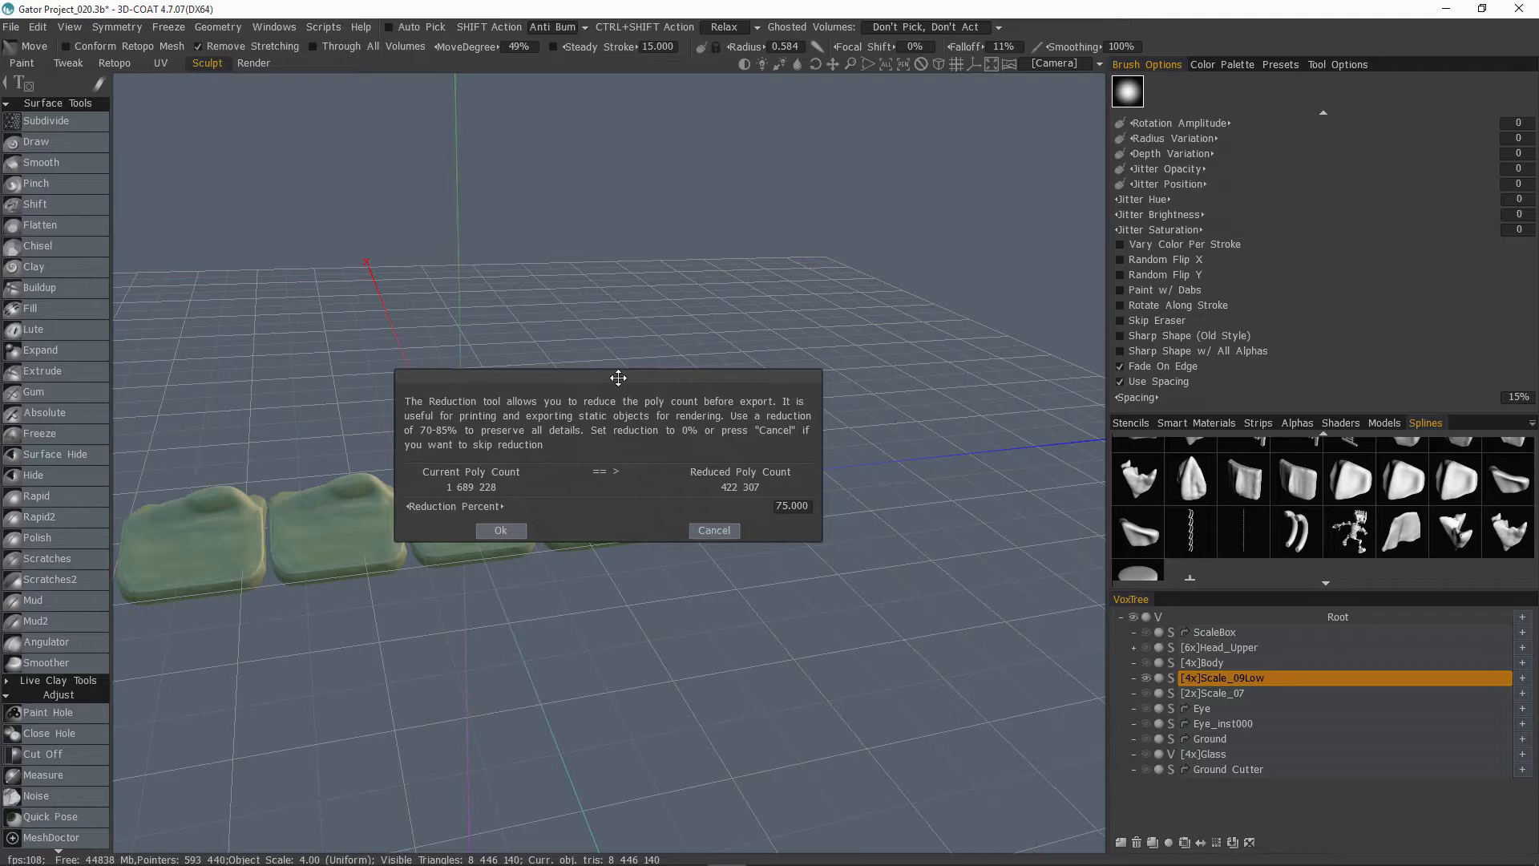
Step: Set the polygon reduction to 99.401 percent and export the scale profile
drag(618, 378, 791, 173)
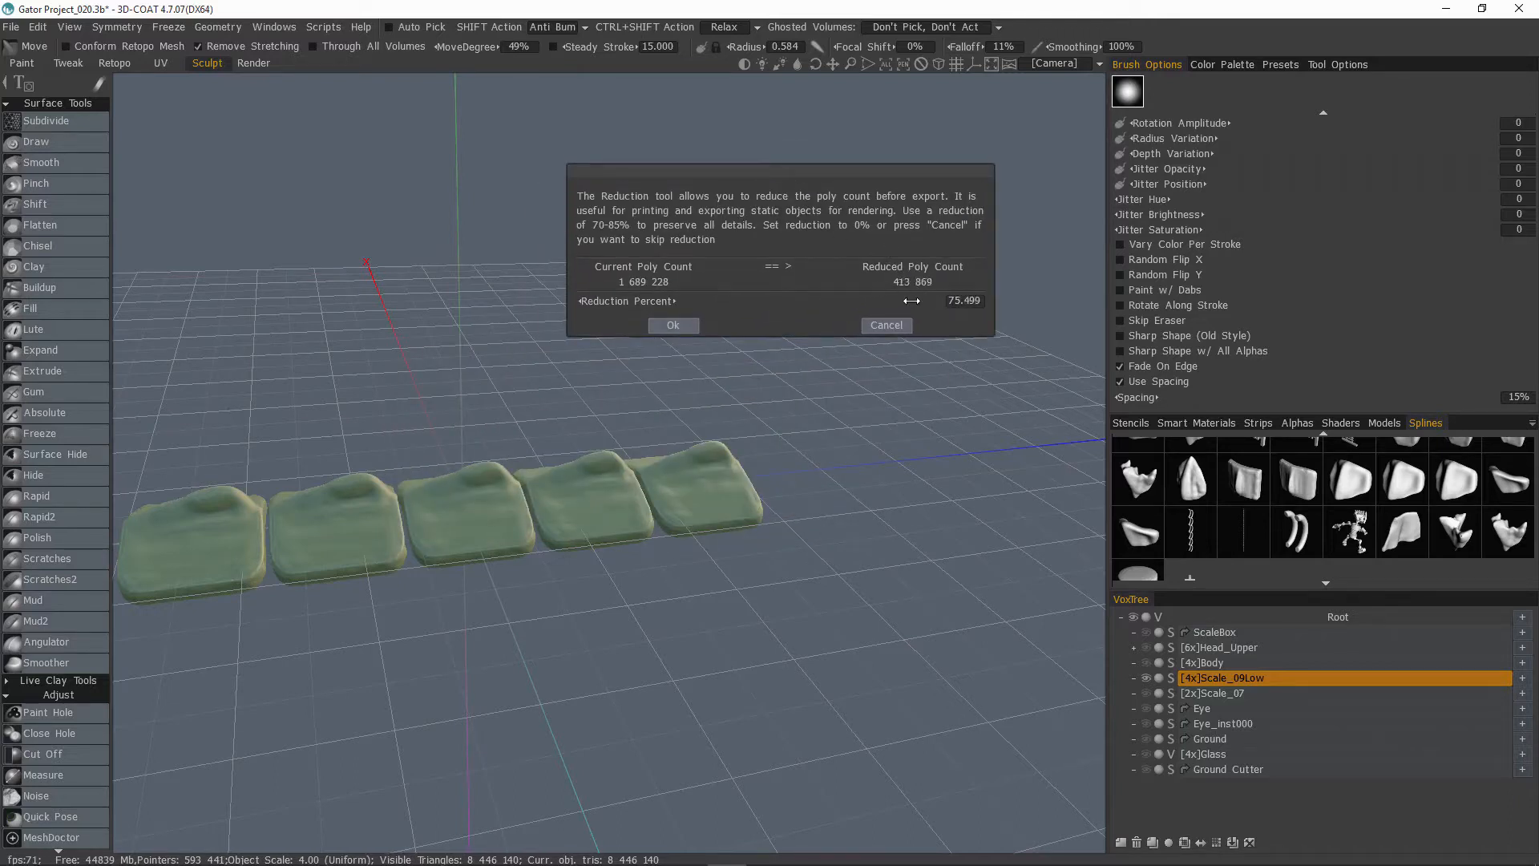
drag(911, 300, 946, 300)
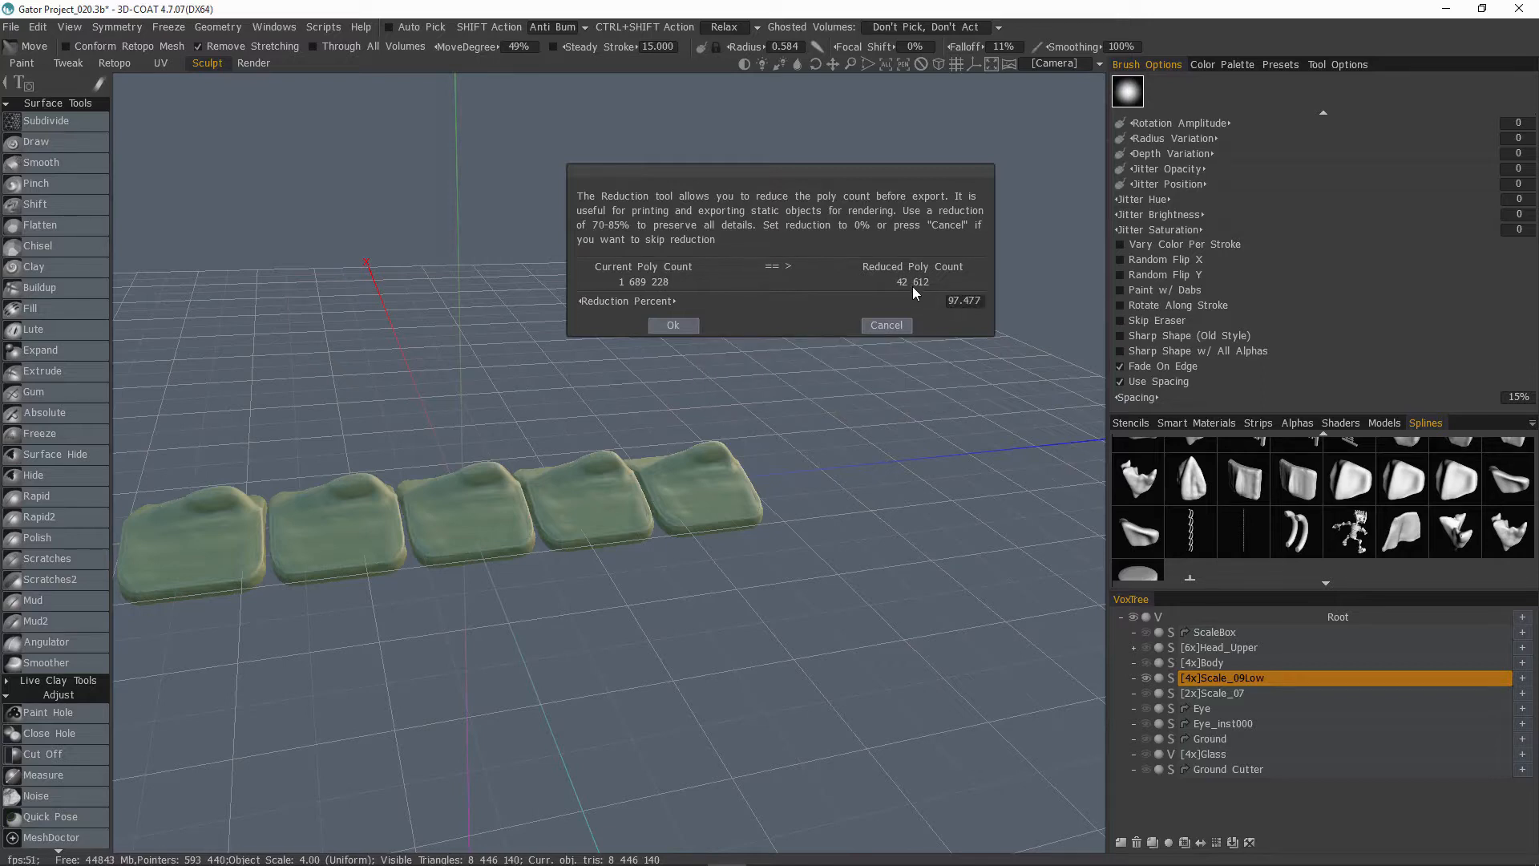
drag(883, 301, 883, 301)
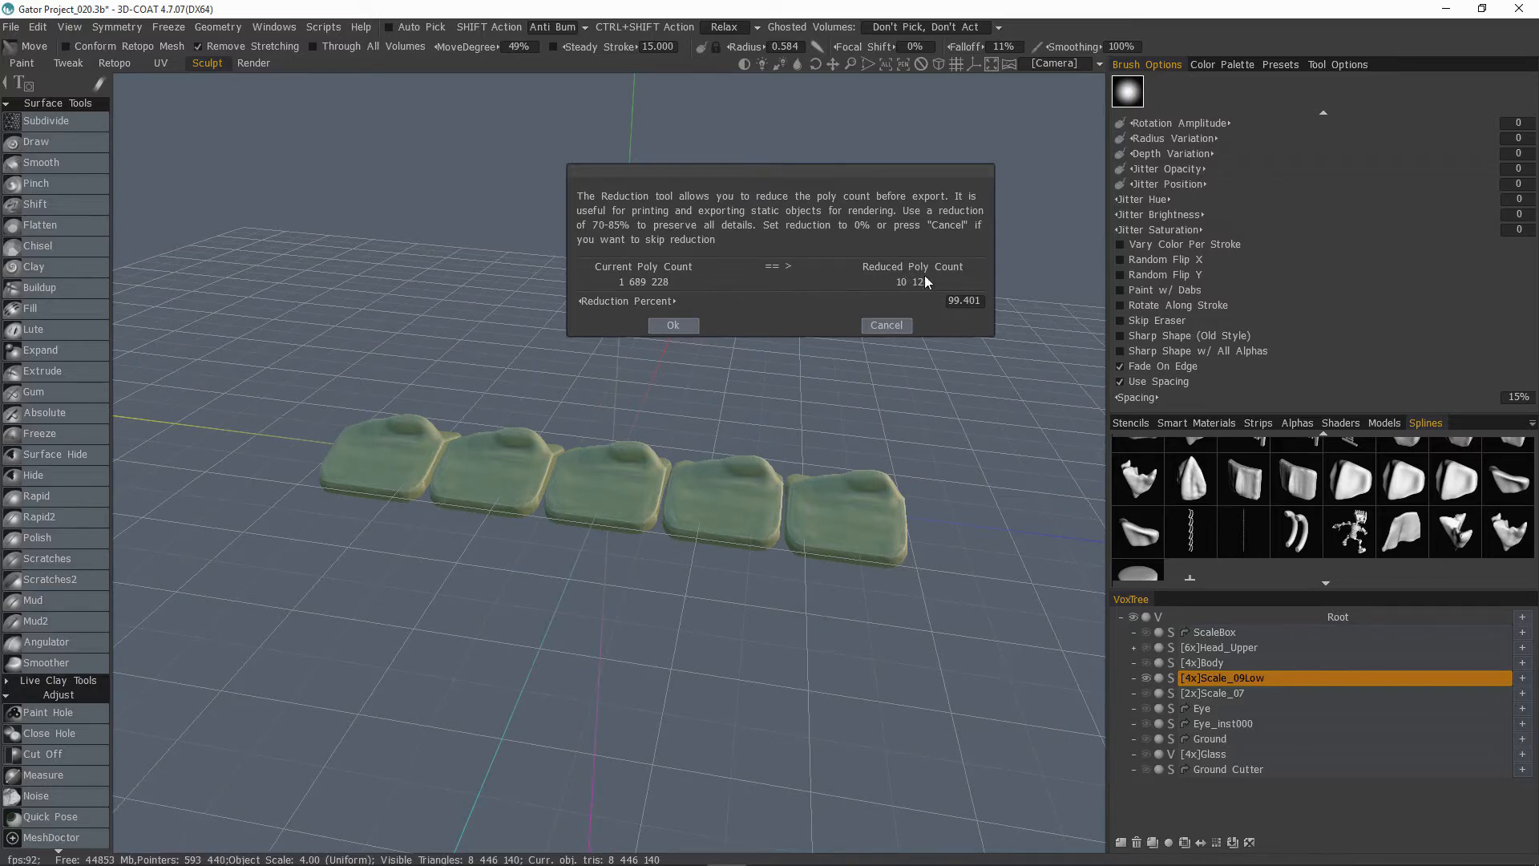
click(678, 329)
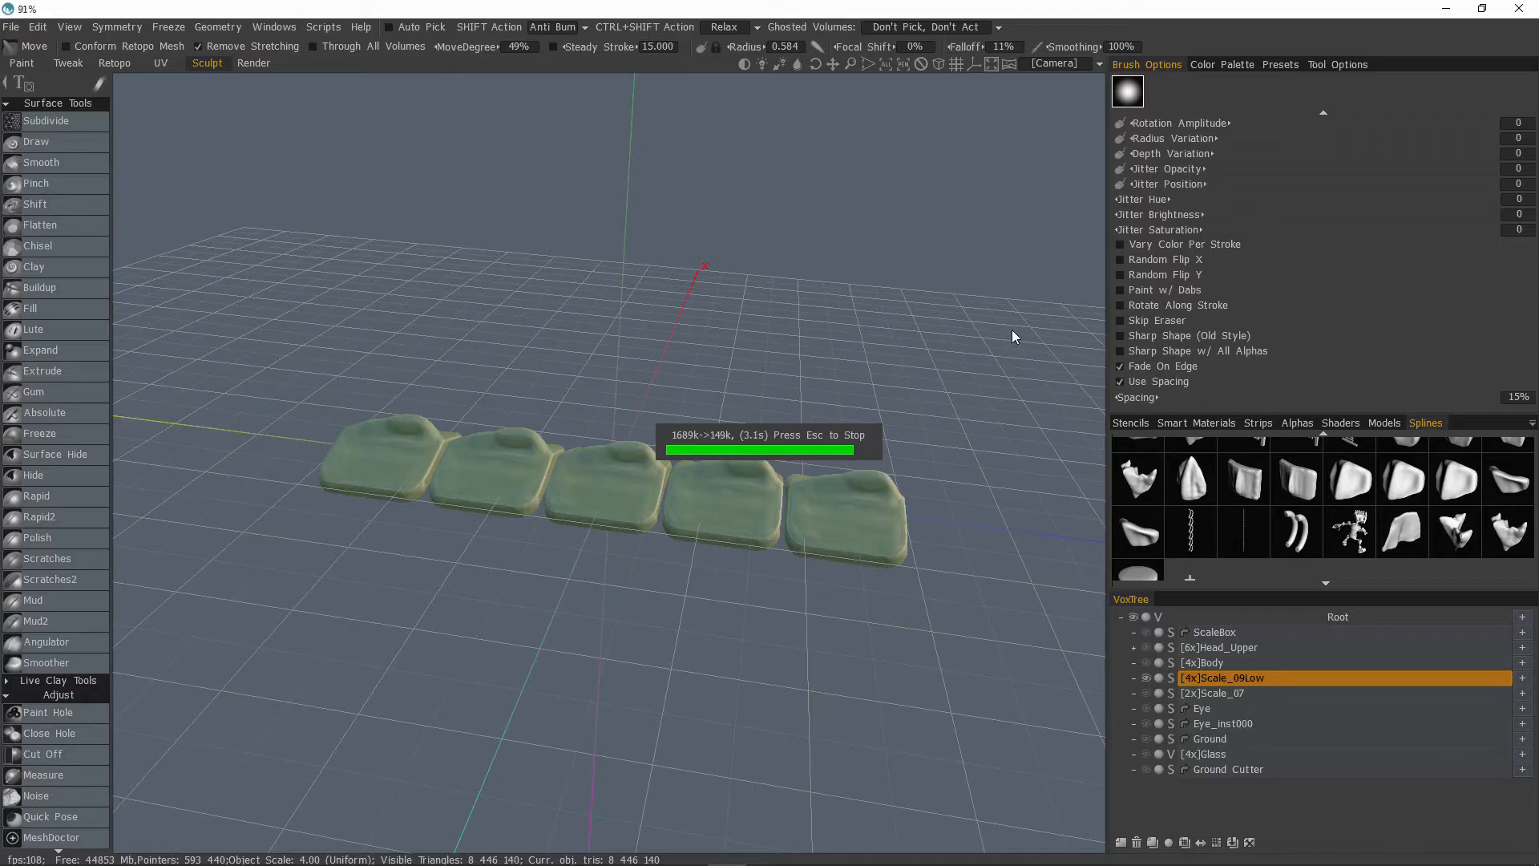
Step: Hide Scale_09Low, unhide the Body and Head_Upper volumes, and make Body the active volume
click(1146, 680)
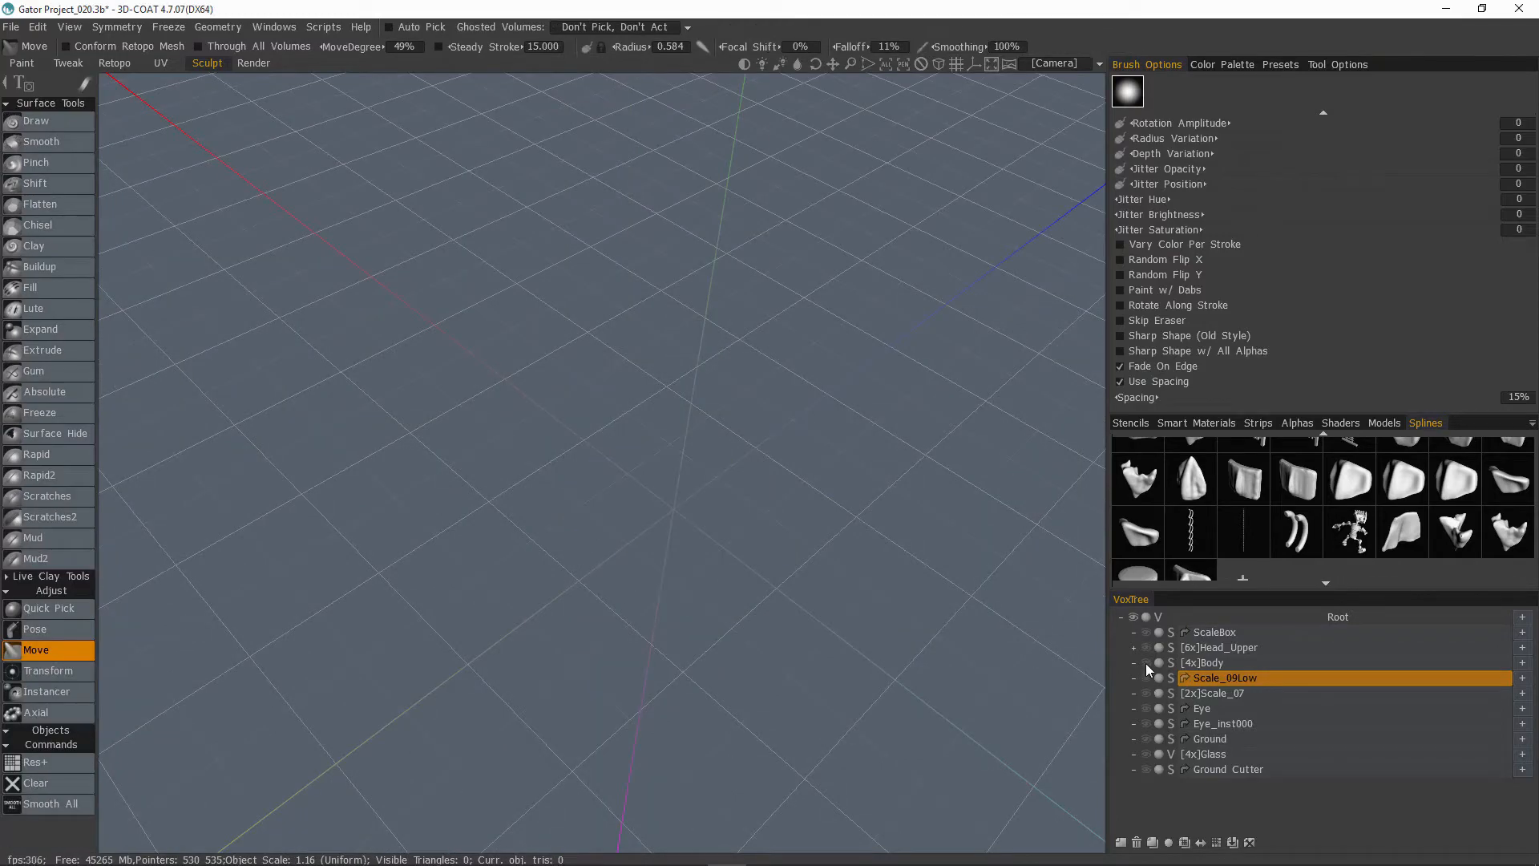
click(1146, 664)
click(1212, 666)
alt+drag(1058, 649, 864, 515)
click(1147, 647)
Step: Unhide both eye volumes, Eye and Eye_inst000
alt+right_drag(959, 625, 1298, 681)
alt+middle_drag(1298, 681, 1082, 689)
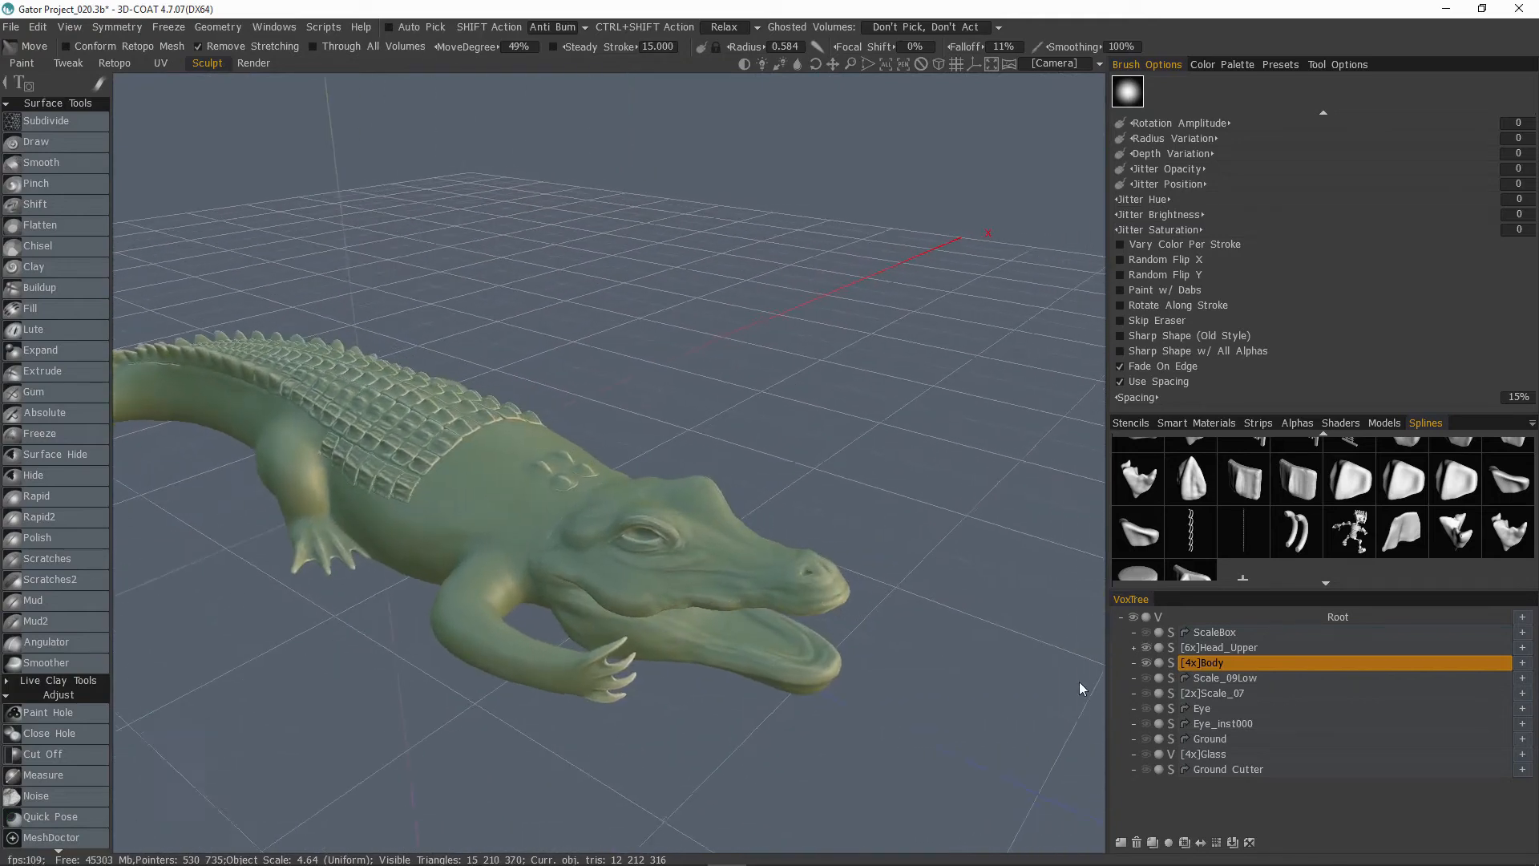
alt+right_drag(1079, 683, 1161, 724)
click(1148, 709)
alt+drag(1150, 708, 1160, 666)
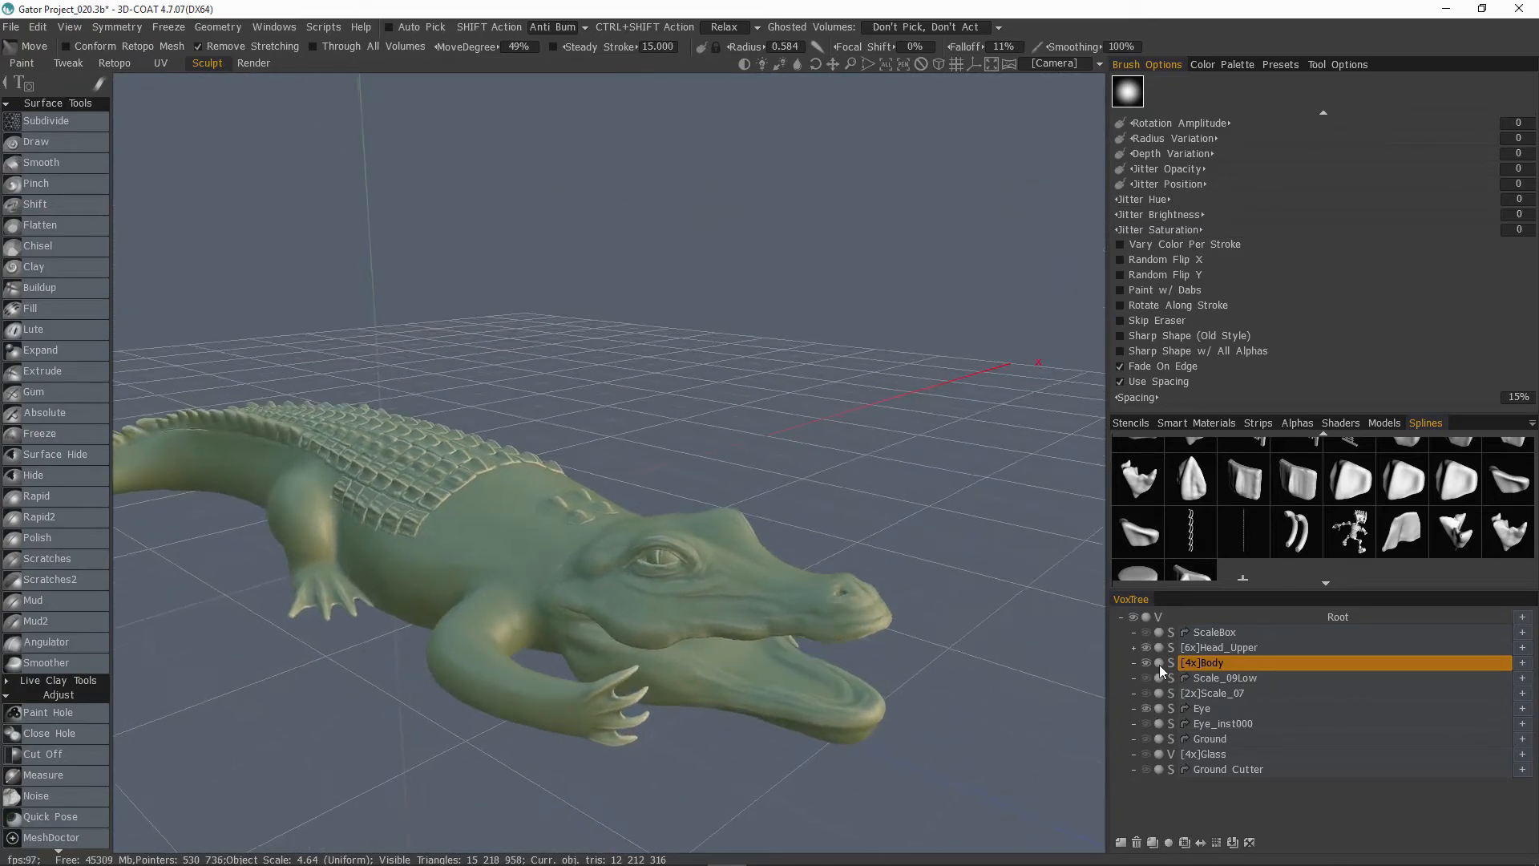
click(1148, 724)
alt+drag(1149, 725, 1150, 677)
Step: Load the newly exported scale profile from the Splines library into the Curves tool and clear the old curve
alt+middle_drag(874, 617, 1110, 596)
alt+right_drag(970, 589, 1107, 597)
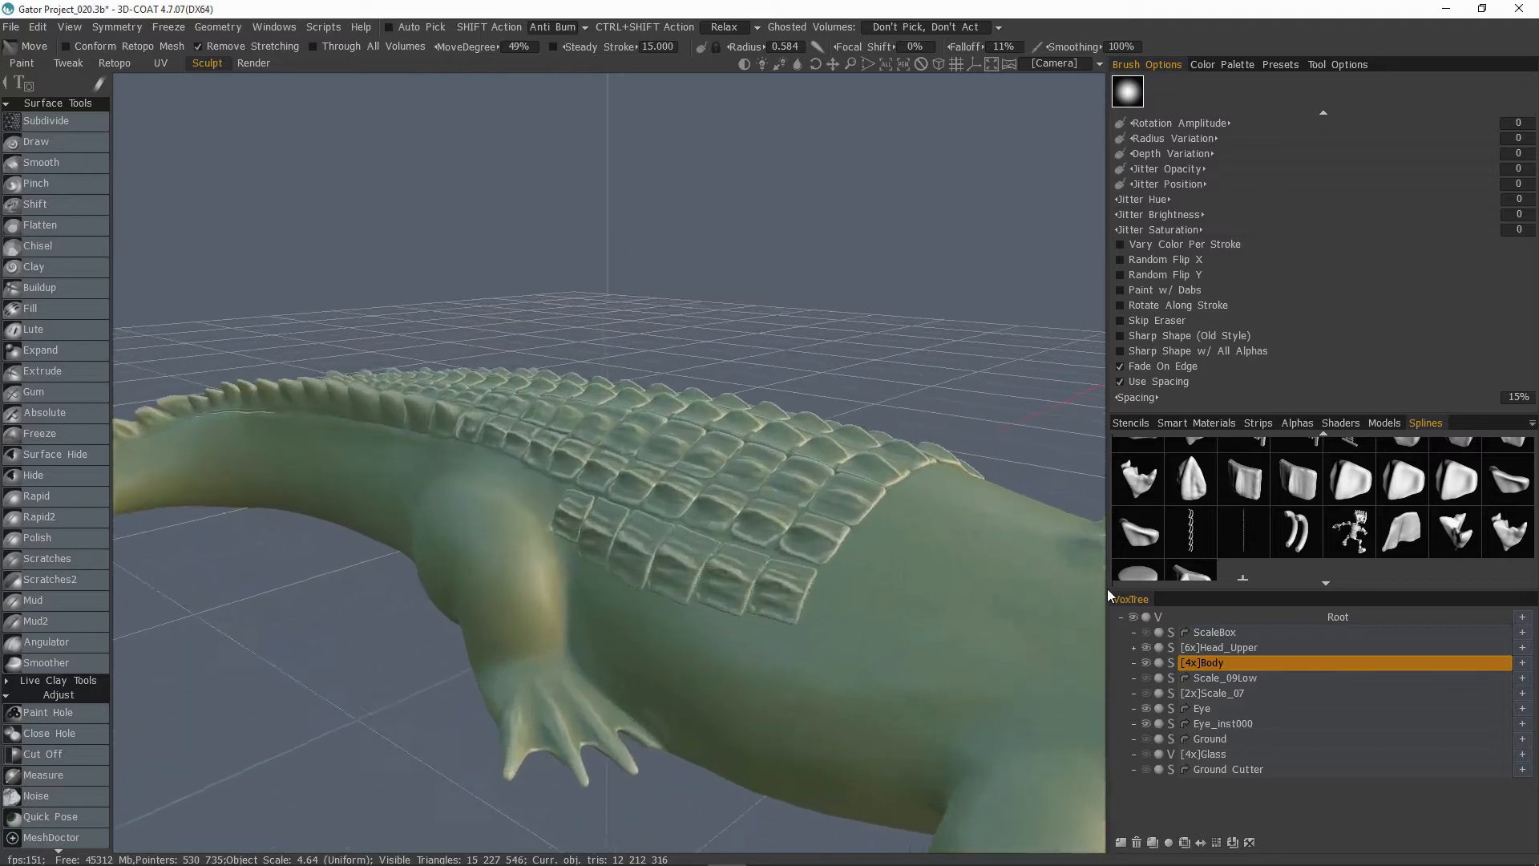
alt+drag(745, 561, 887, 577)
alt+middle_drag(887, 577, 870, 425)
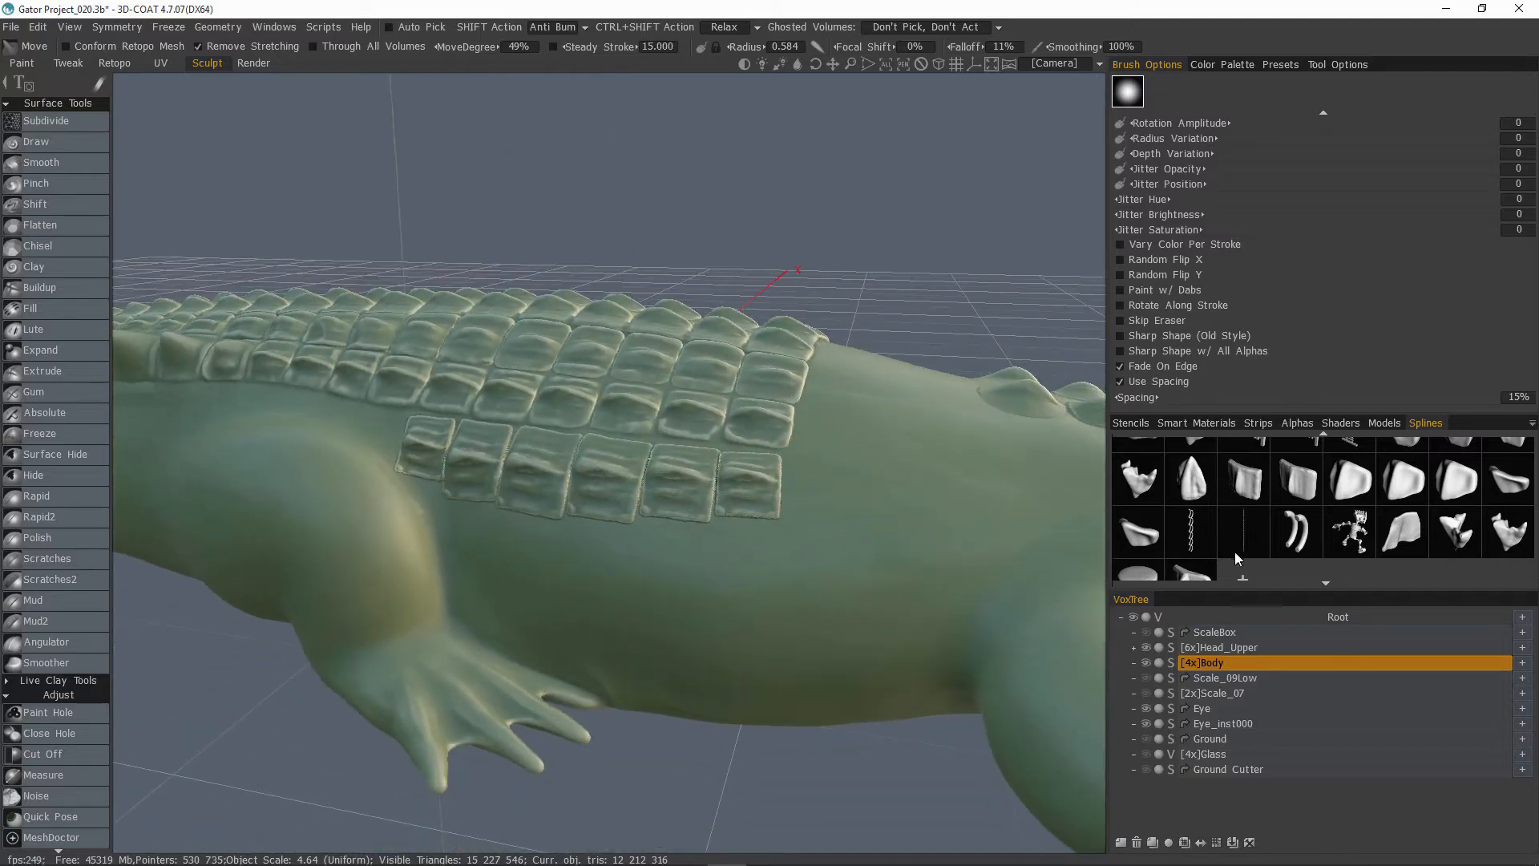
scroll(1236, 559, down, 1)
click(1242, 451)
scroll(67, 770, down, 5)
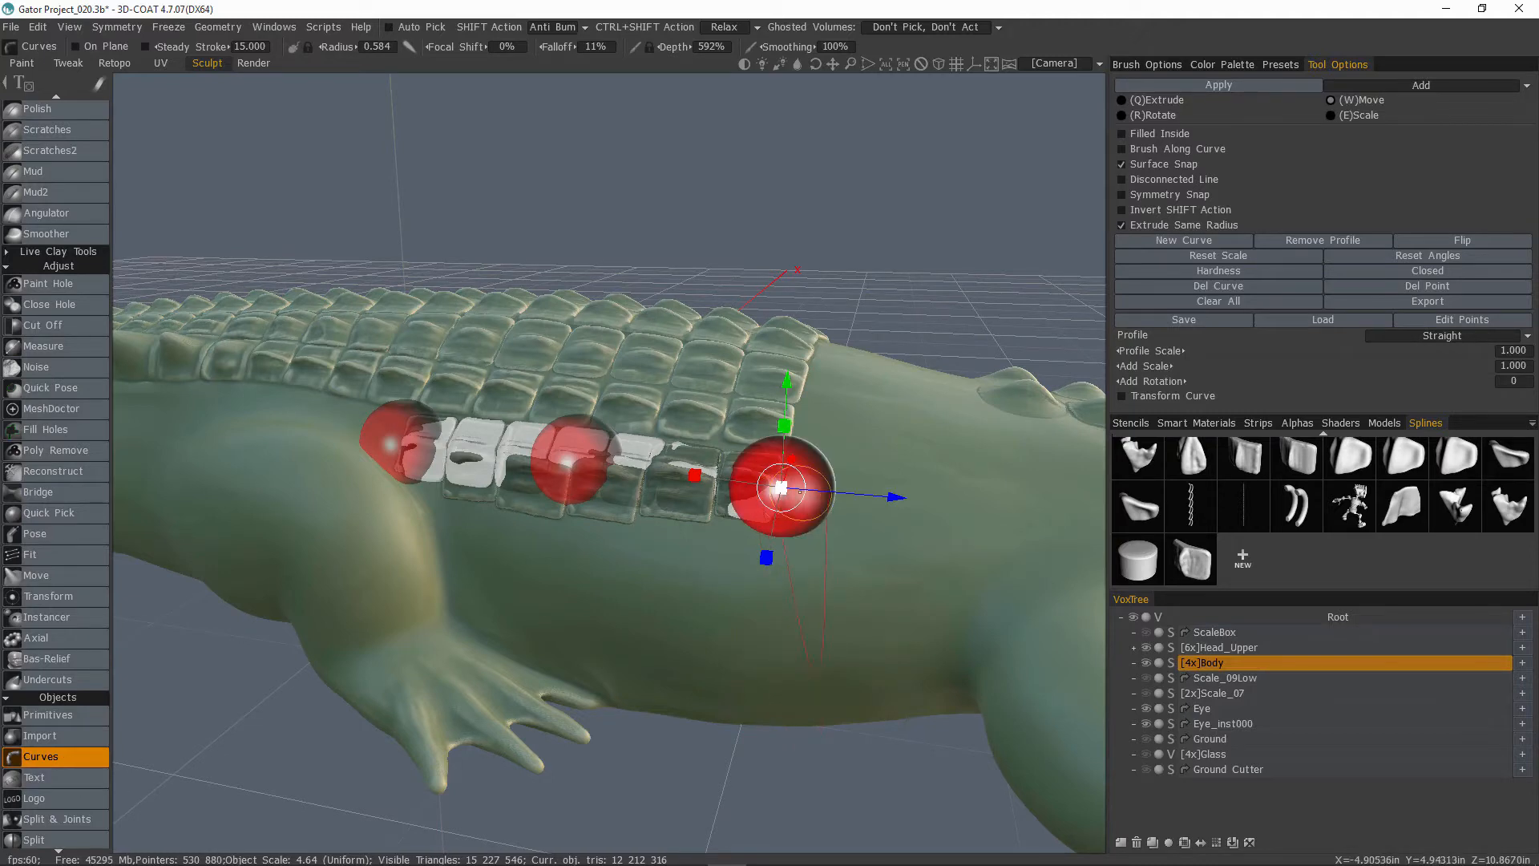
alt+drag(804, 487, 779, 493)
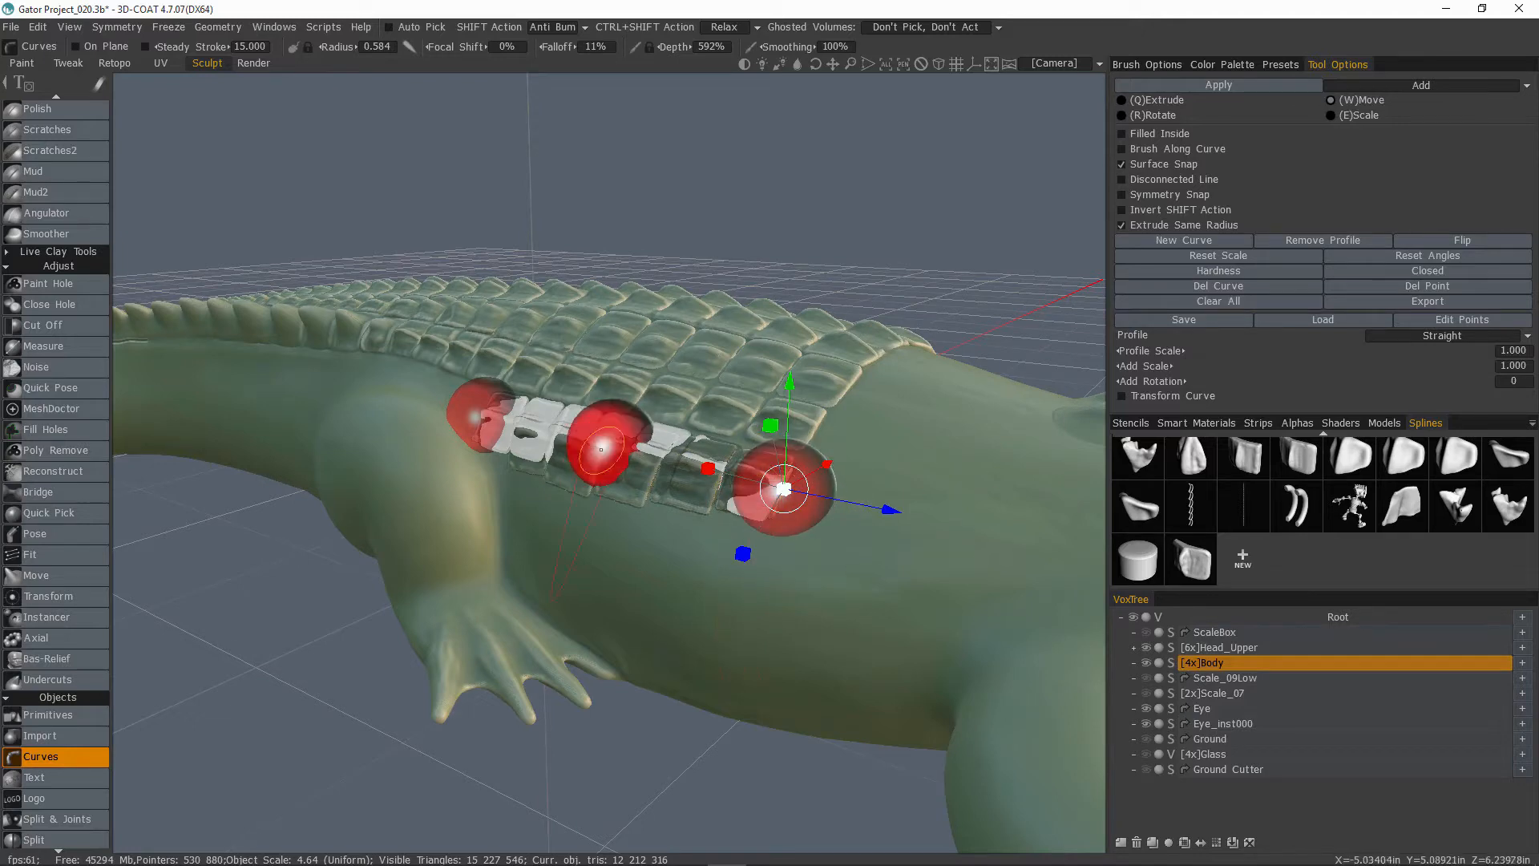
click(1228, 303)
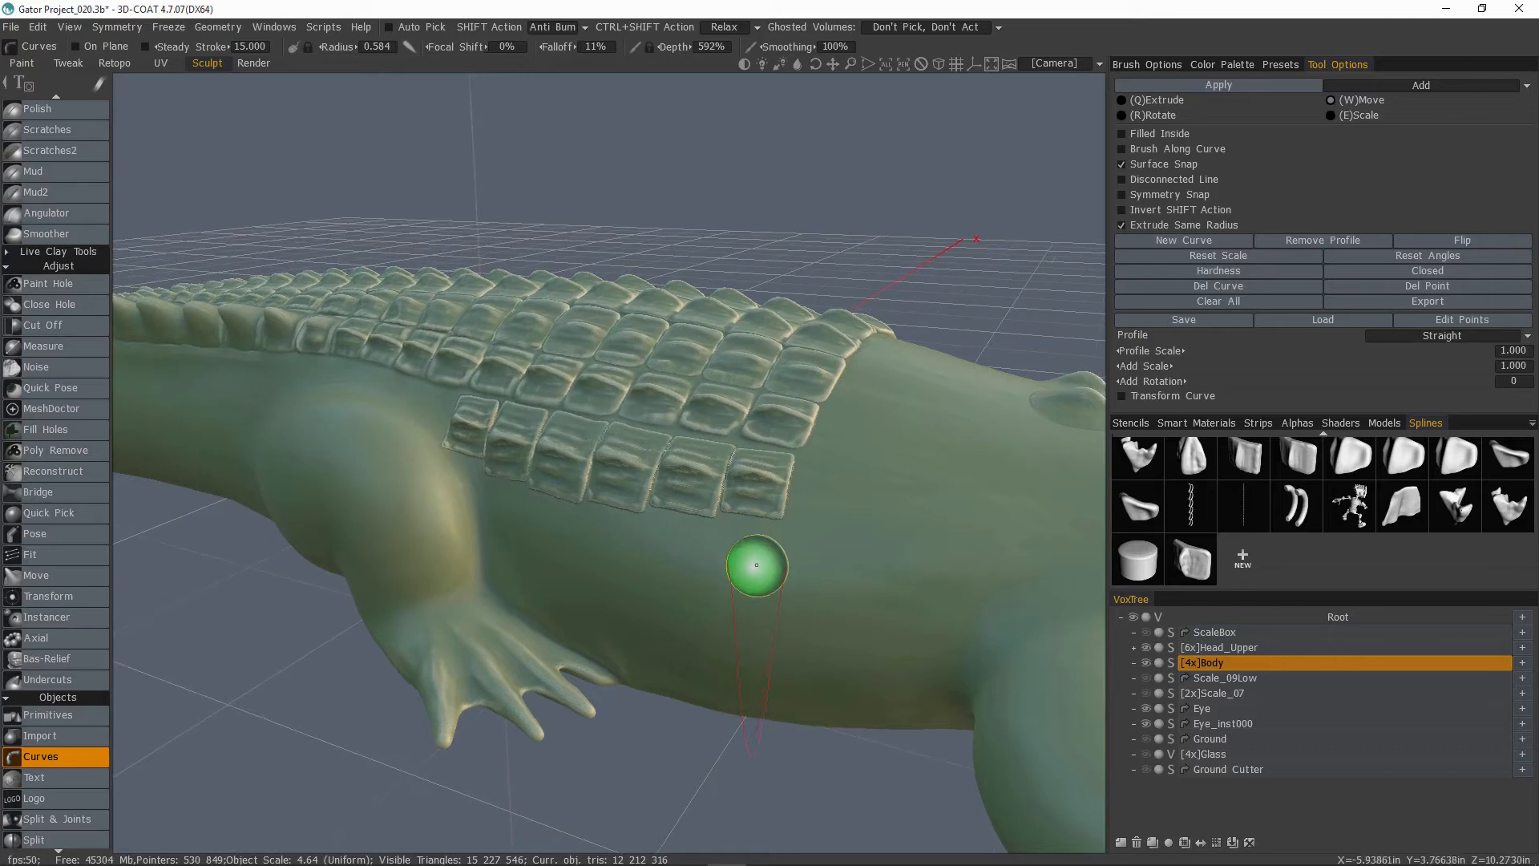
Step: Set the brush rotation to 0 in the brush options
click(1169, 64)
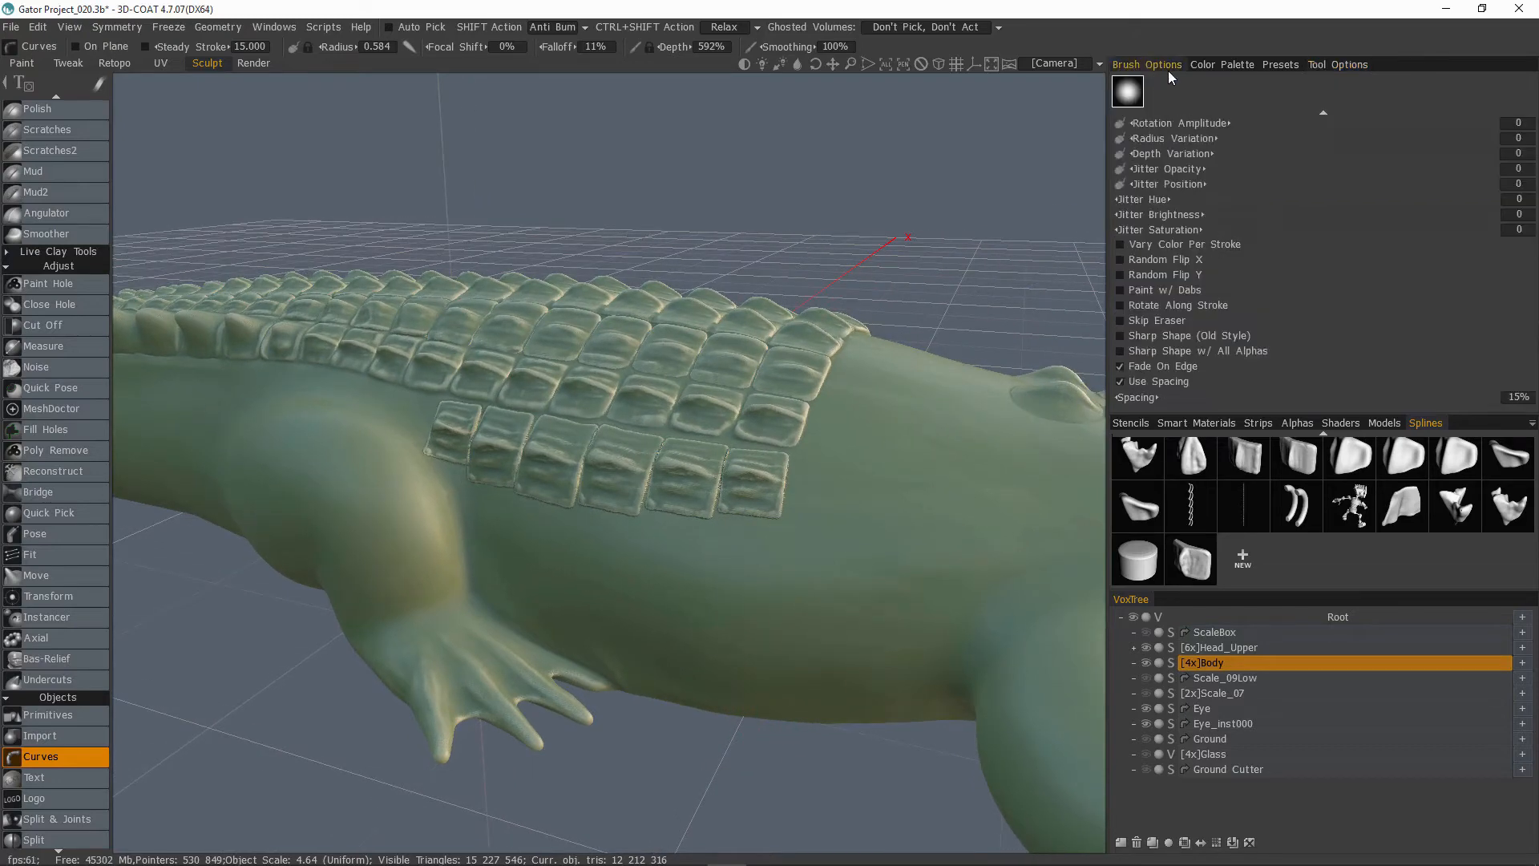
scroll(1324, 116, up, 1)
click(1523, 124)
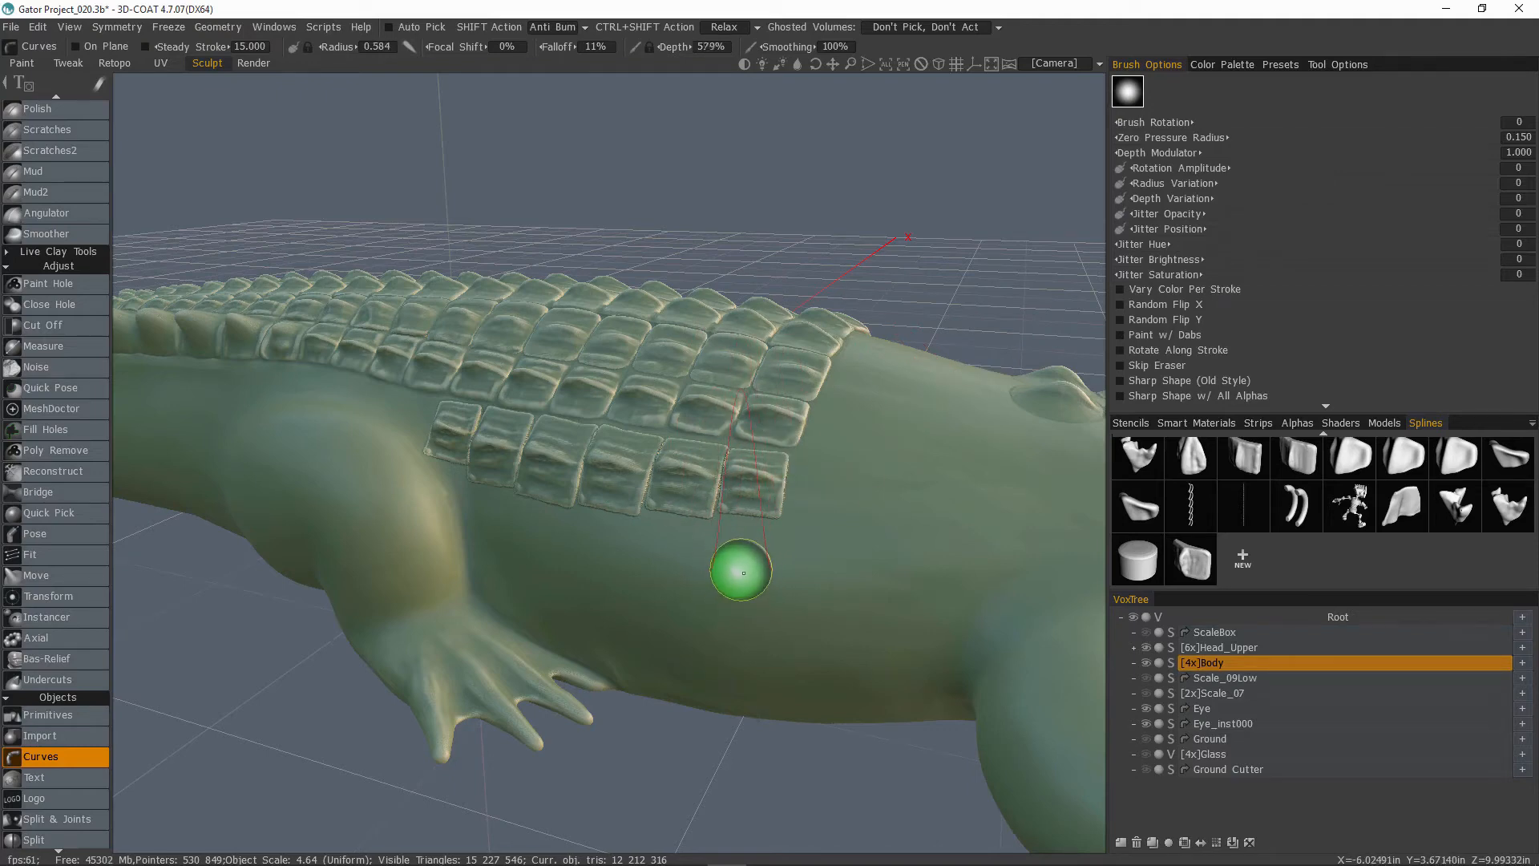
Step: Try different brush radii for the curve points, including 0.826, 0.752 and 1.362
right_drag(743, 573, 755, 575)
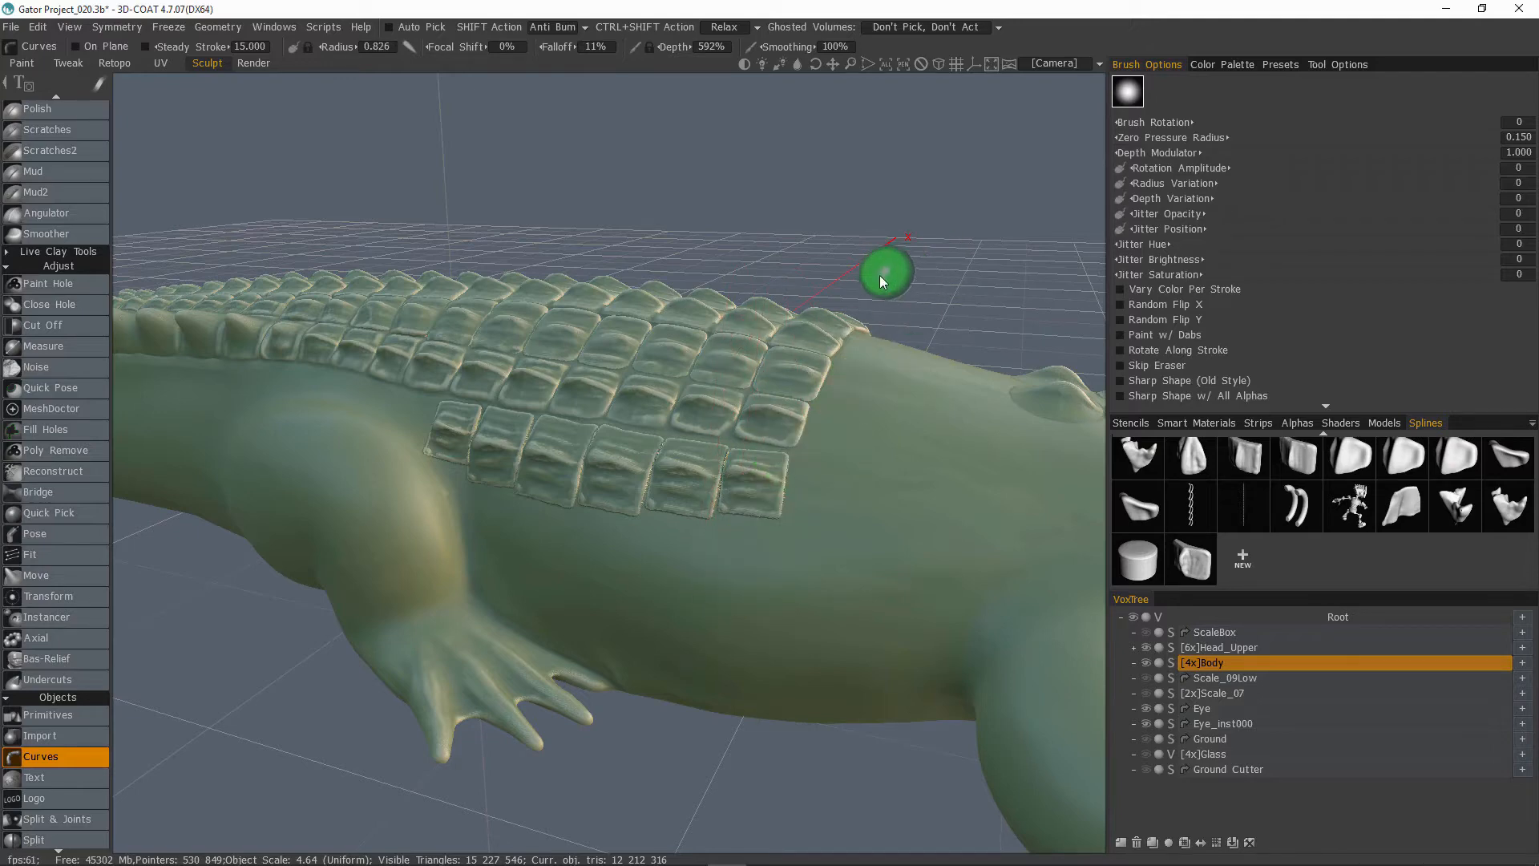
right_drag(900, 281, 896, 267)
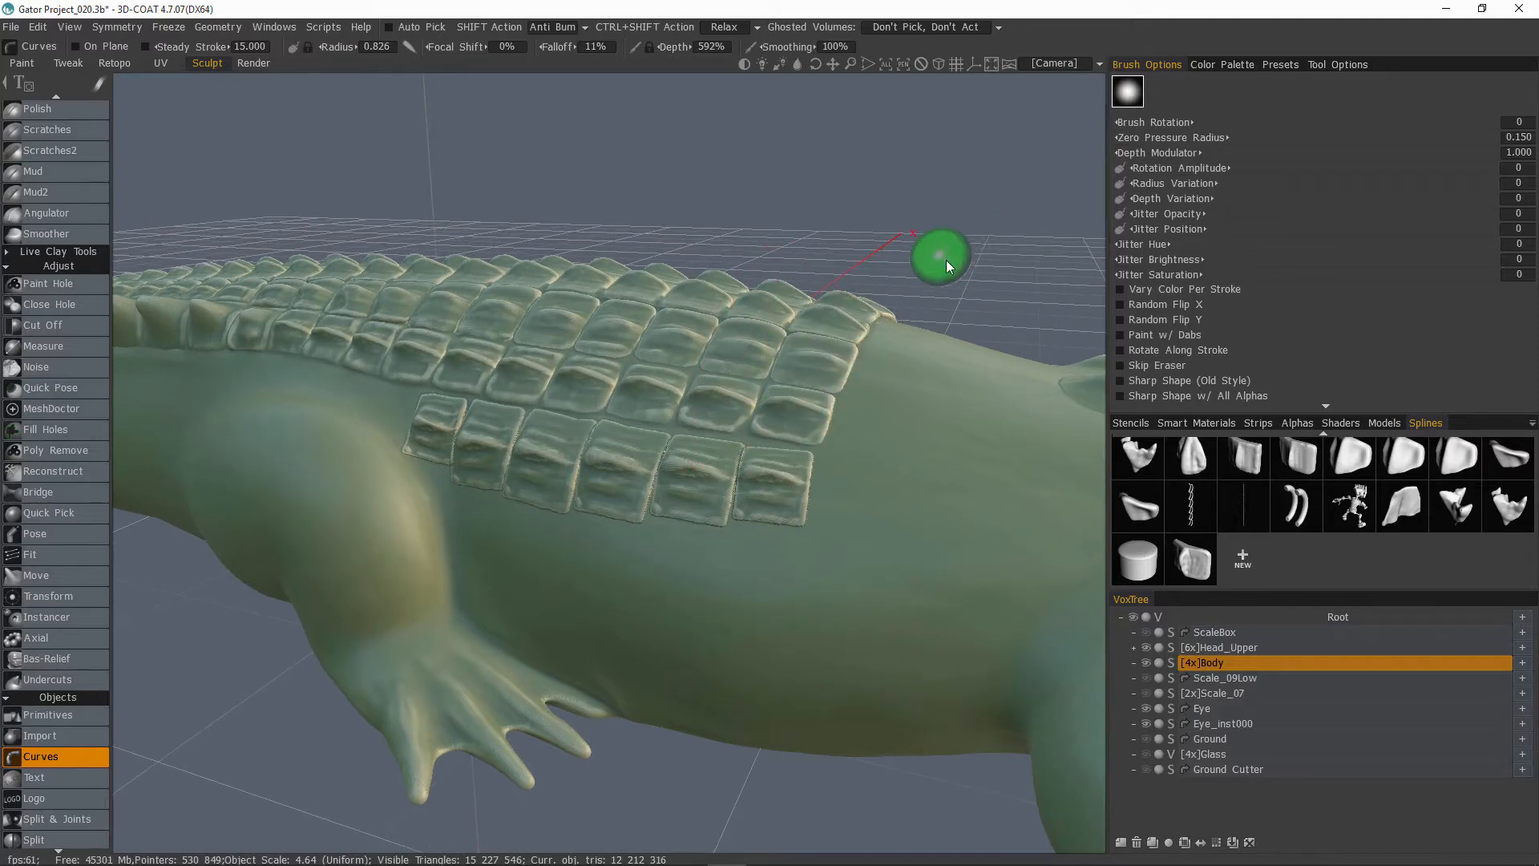
drag(946, 266, 862, 281)
middle_drag(863, 281, 852, 368)
drag(852, 368, 676, 480)
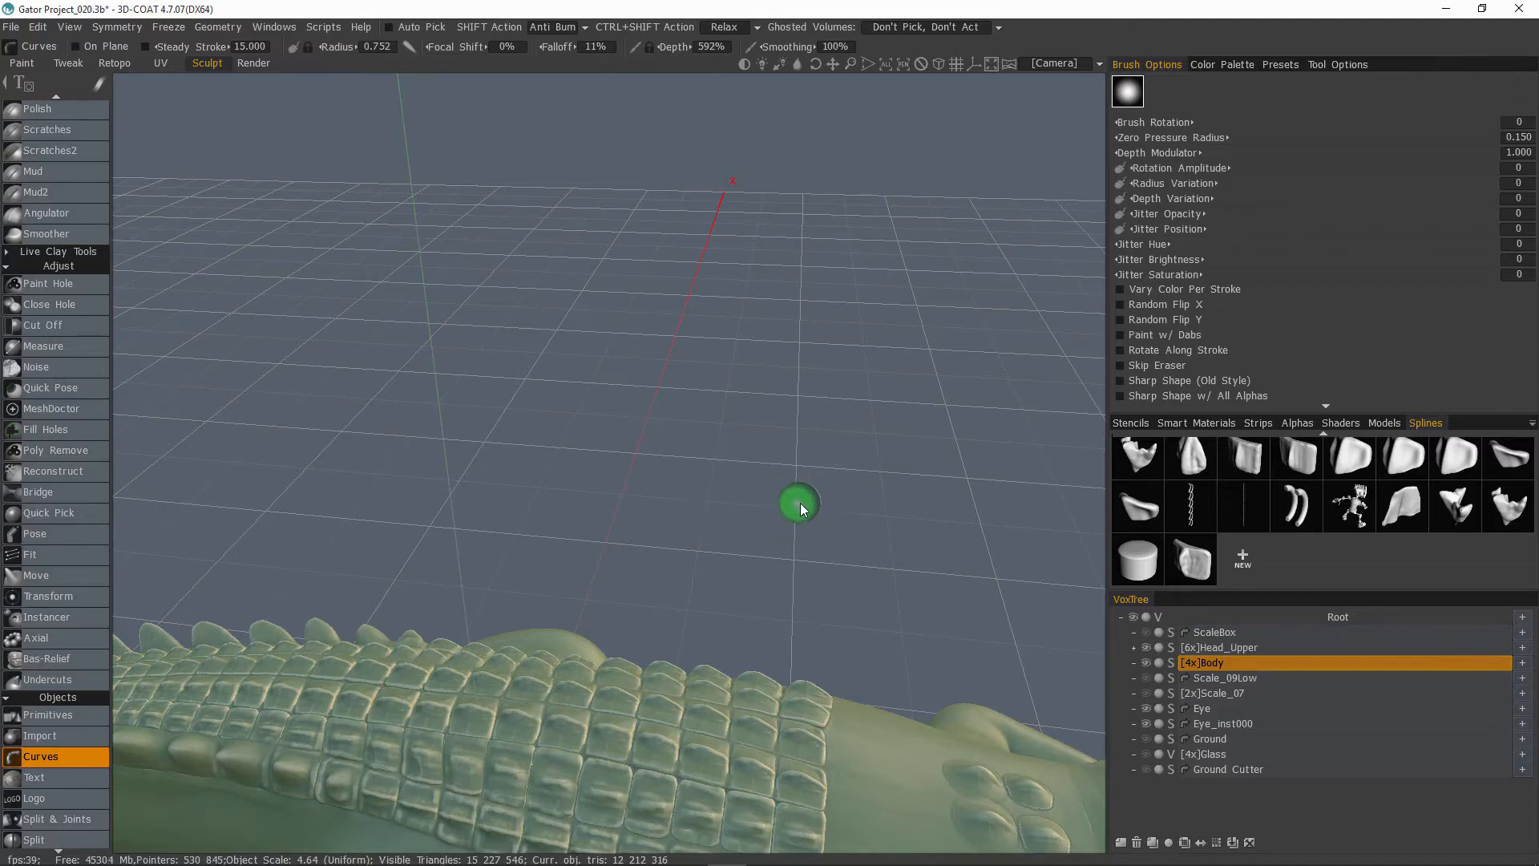
drag(873, 454, 882, 505)
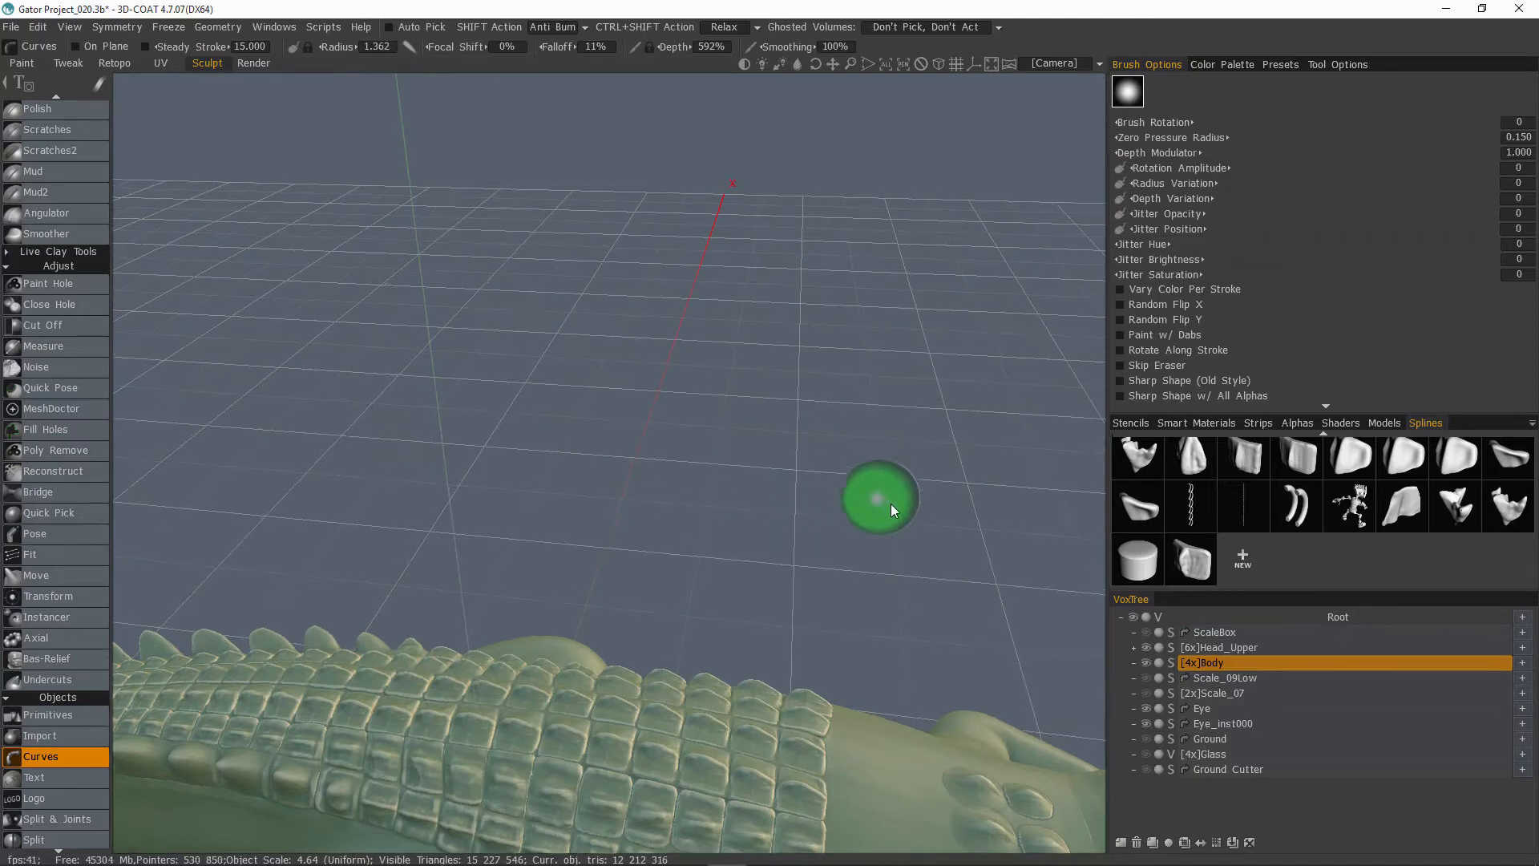
middle_drag(886, 511, 839, 534)
mouse_move(838, 534)
mouse_down()
mouse_move(749, 488)
mouse_move(793, 488)
mouse_up()
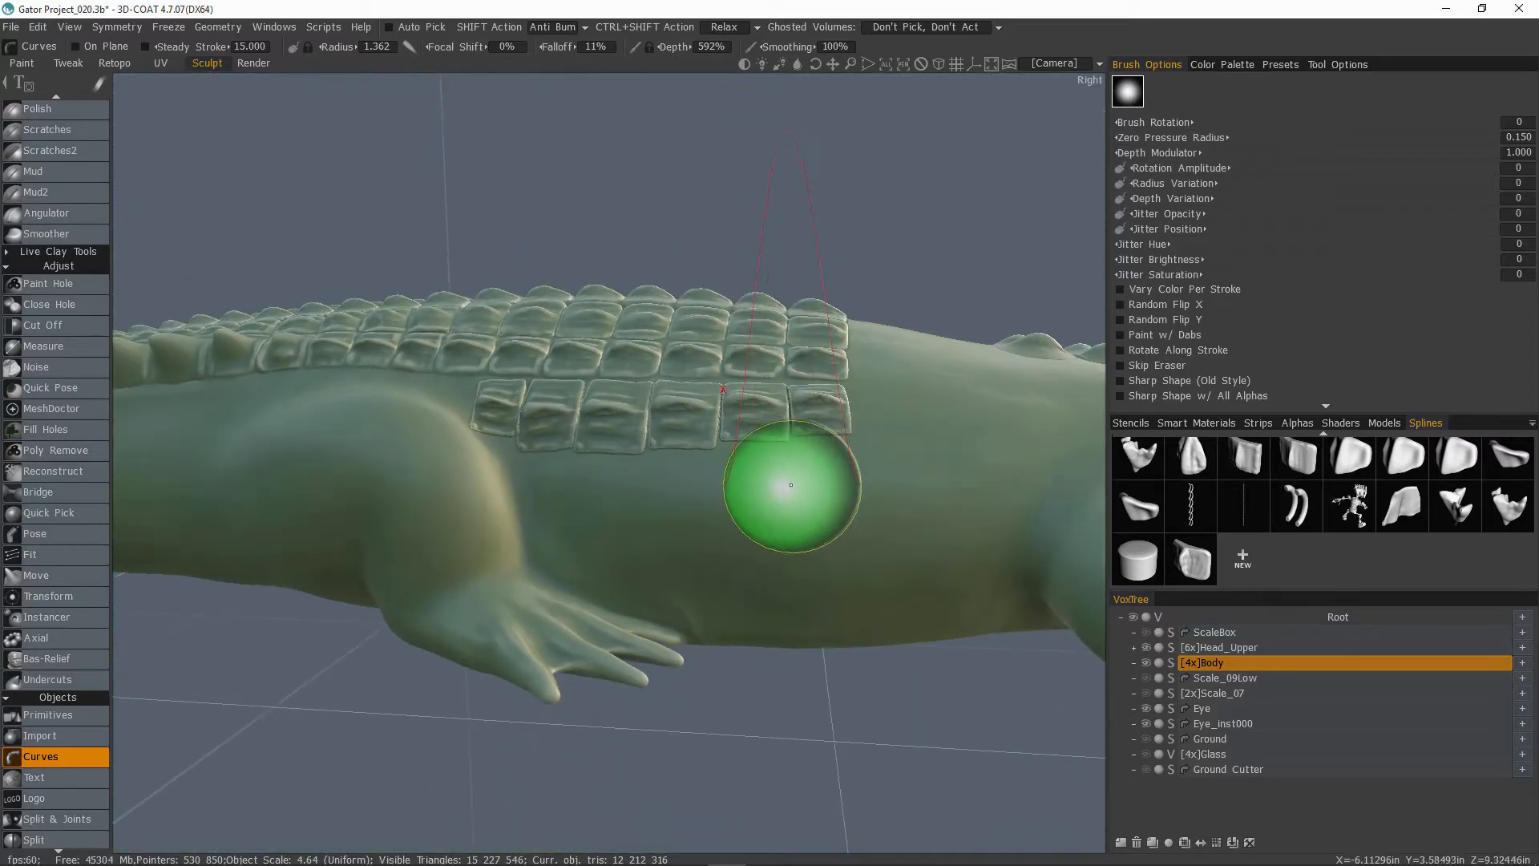
Step: Set the brush radius to 0.894 and place the first curve point just below the lower row's front scale
right_drag(793, 489, 752, 488)
middle_drag(753, 489, 669, 440)
alt+drag(669, 440, 714, 473)
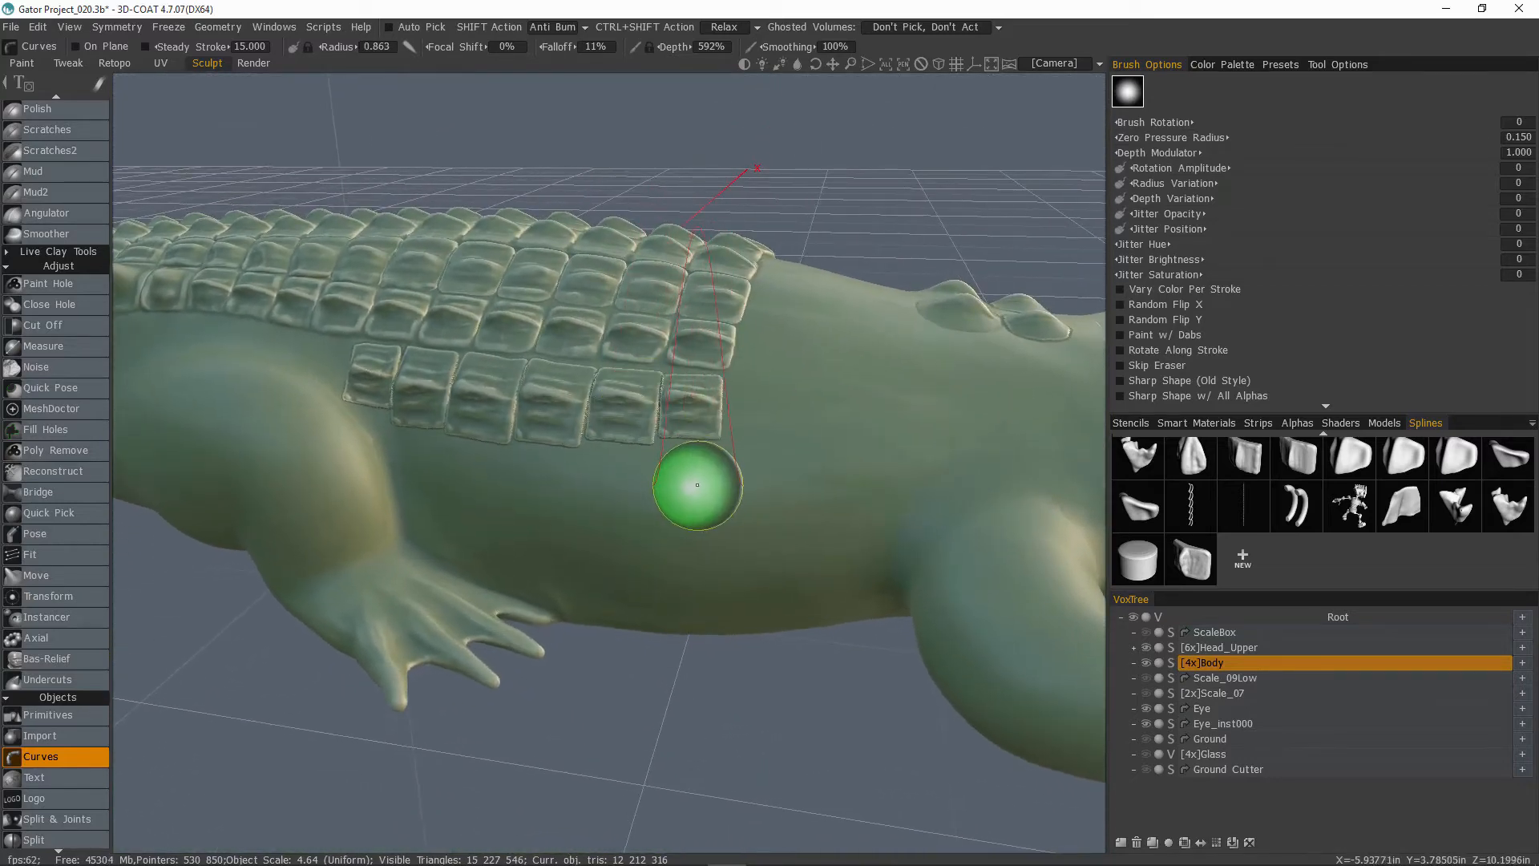
right_drag(700, 487, 691, 486)
click(693, 492)
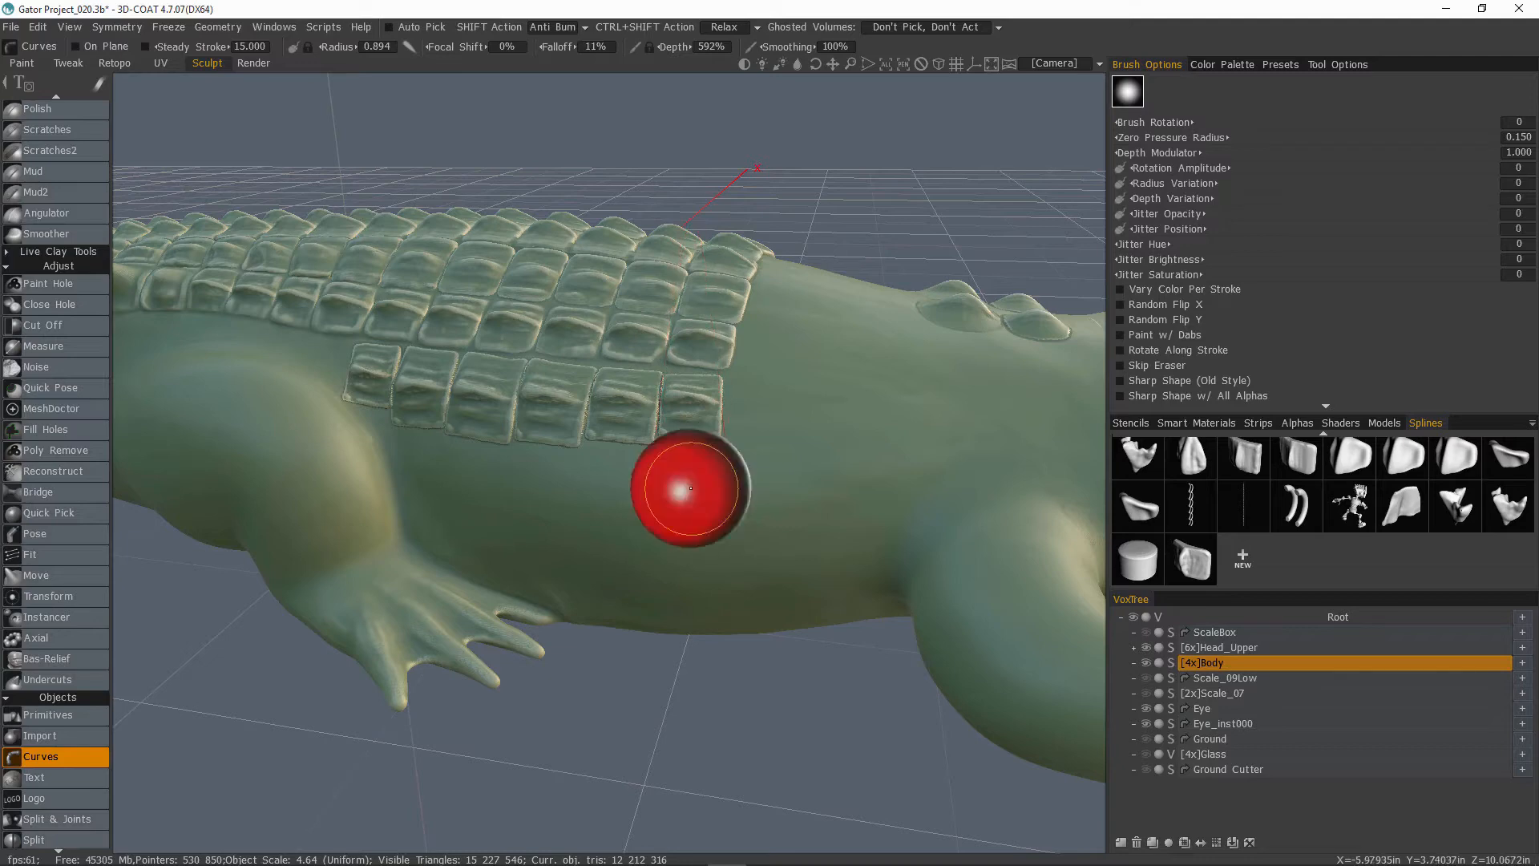
Step: Add two more curve points toward the hind leg below the lower scale row, the last with a radius of 0.889
alt+drag(753, 555, 705, 486)
middle_drag(513, 487, 538, 496)
right_drag(538, 497, 576, 507)
click(563, 506)
middle_drag(696, 561, 831, 562)
right_drag(592, 487, 567, 481)
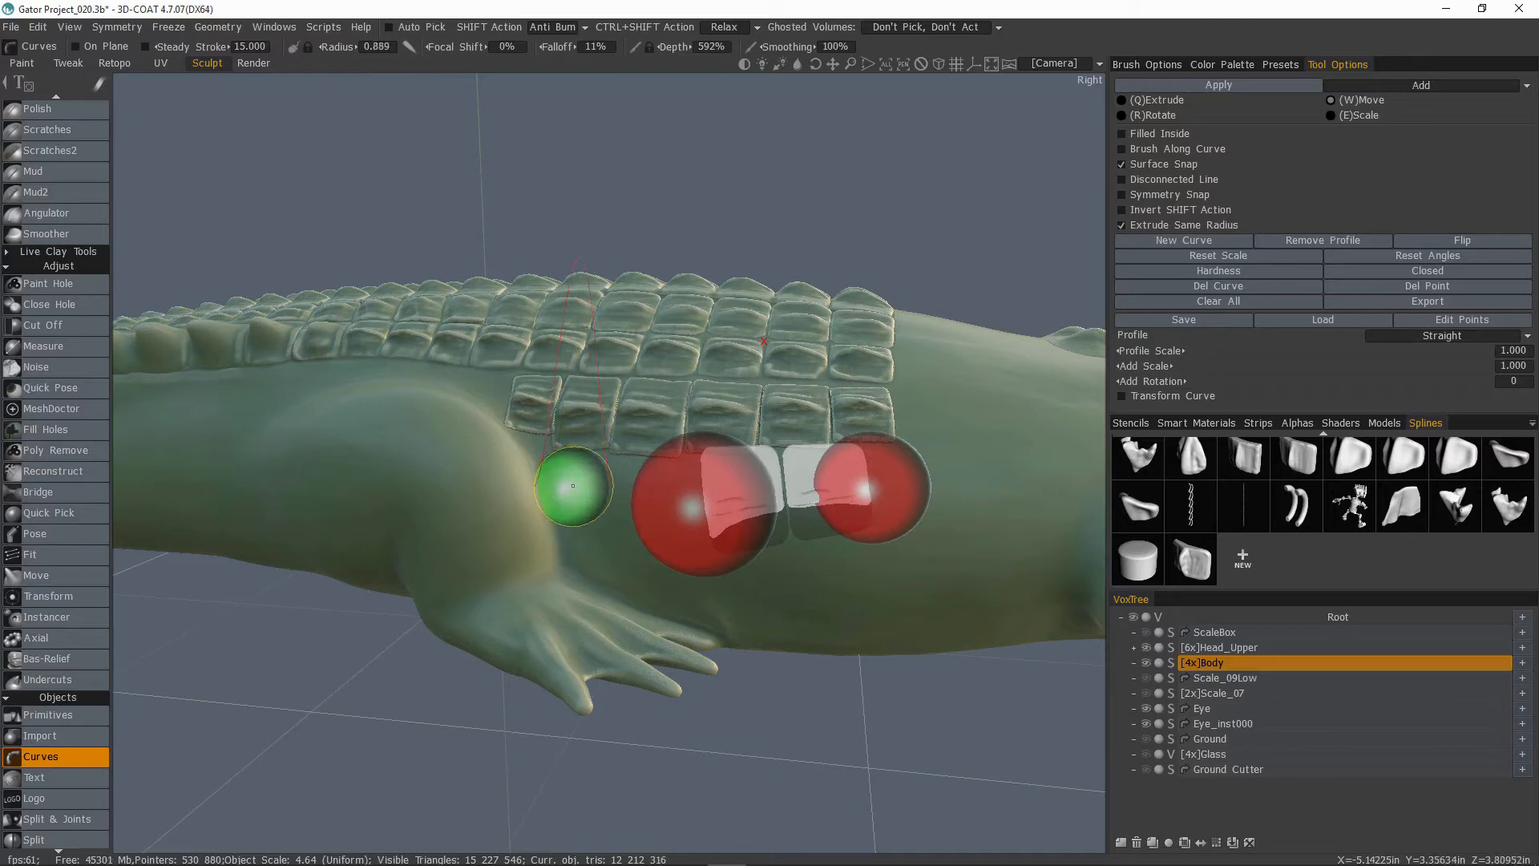
click(572, 486)
Step: Enable Transform Curve for the new scale curve
alt+drag(783, 612, 690, 456)
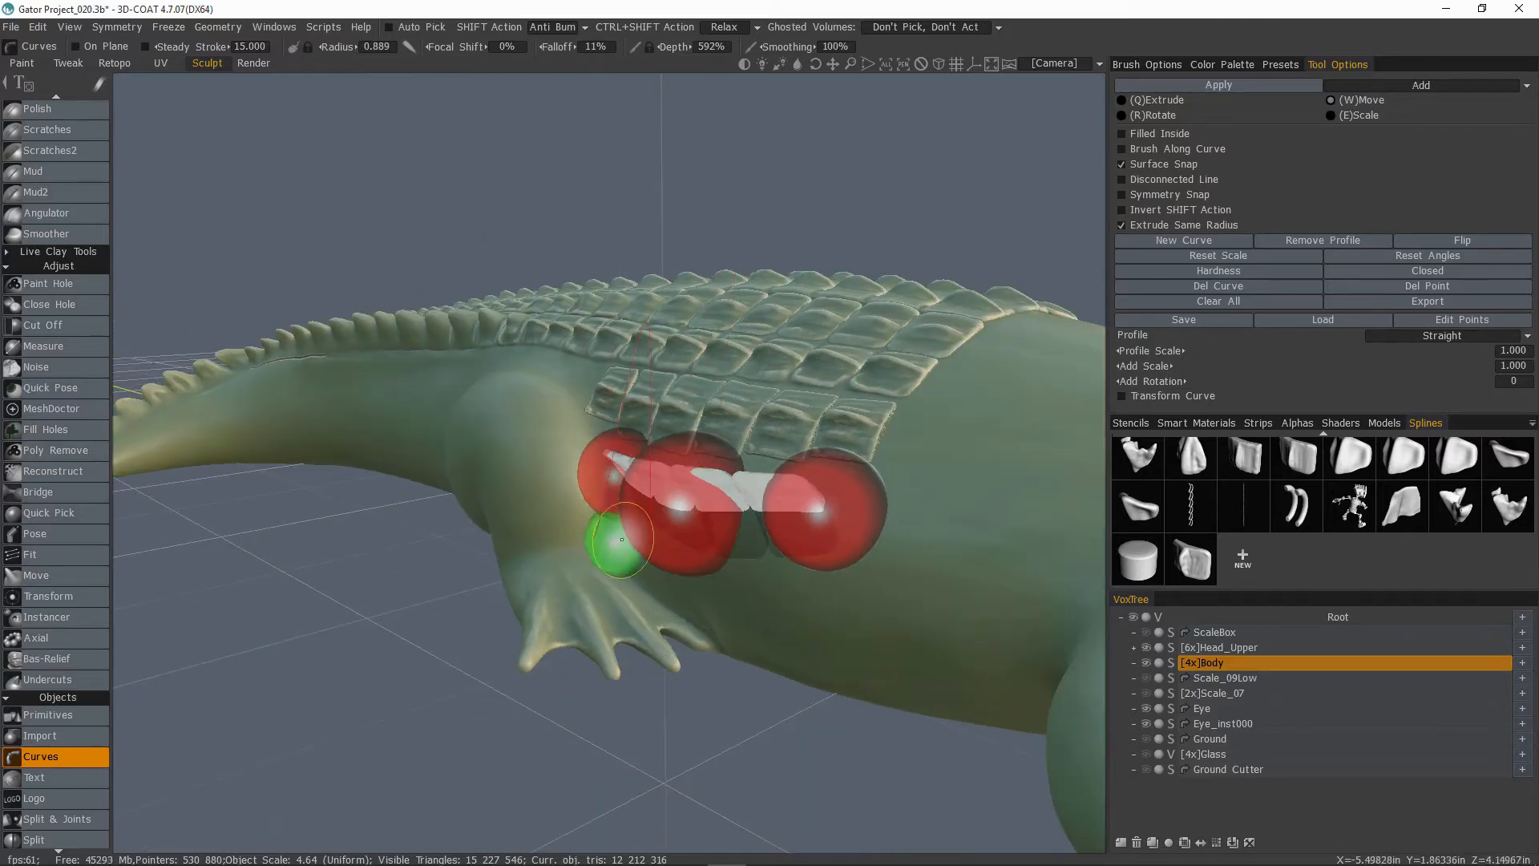
click(1163, 398)
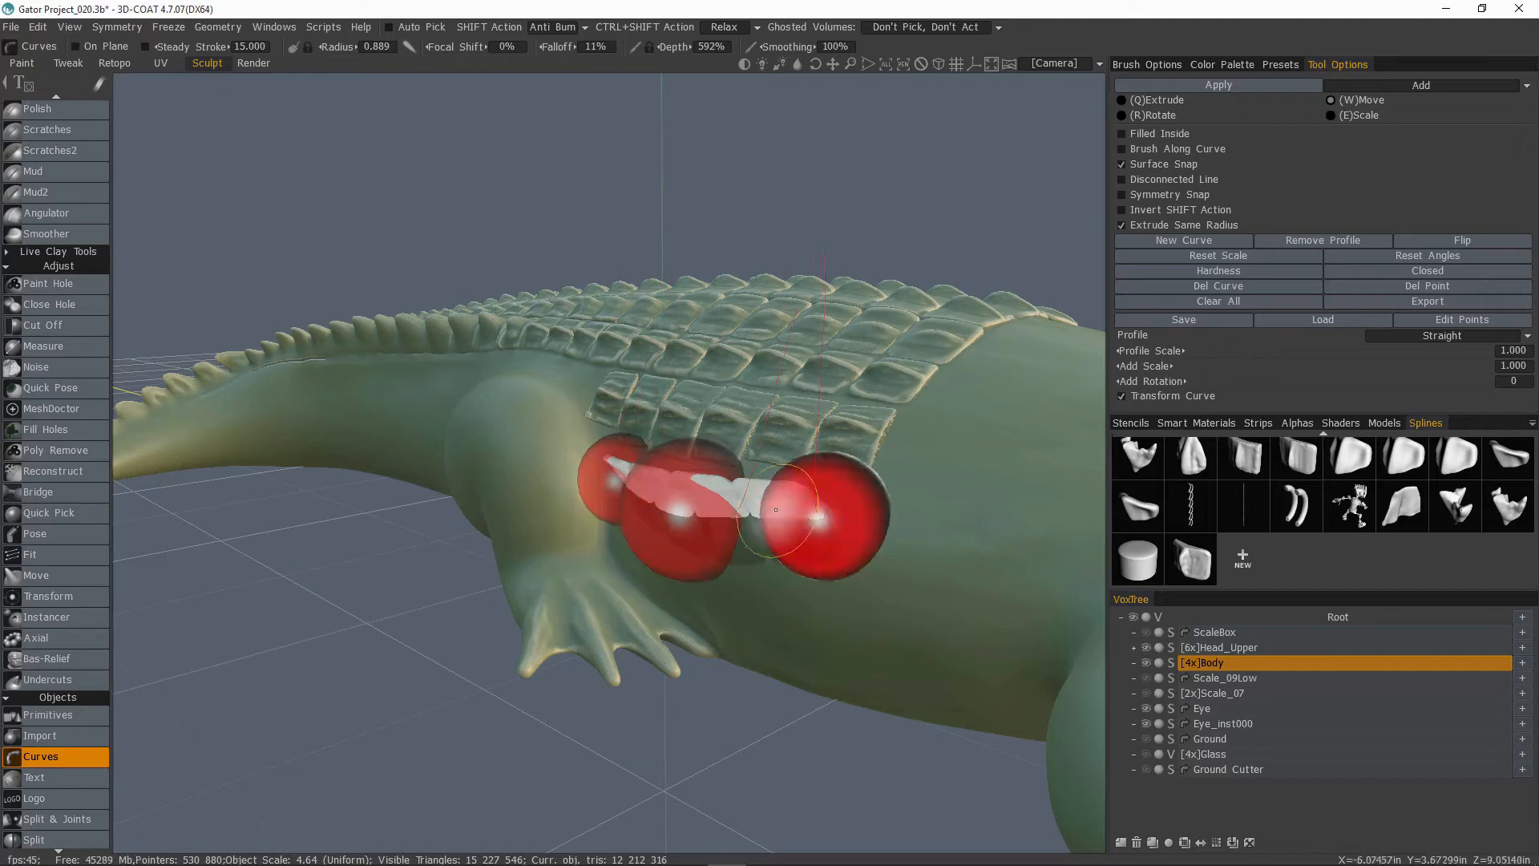
Step: Use Add Rotation to turn the scale profile about 128 along the curve so the scales face outward from the flank
drag(1176, 382, 1230, 378)
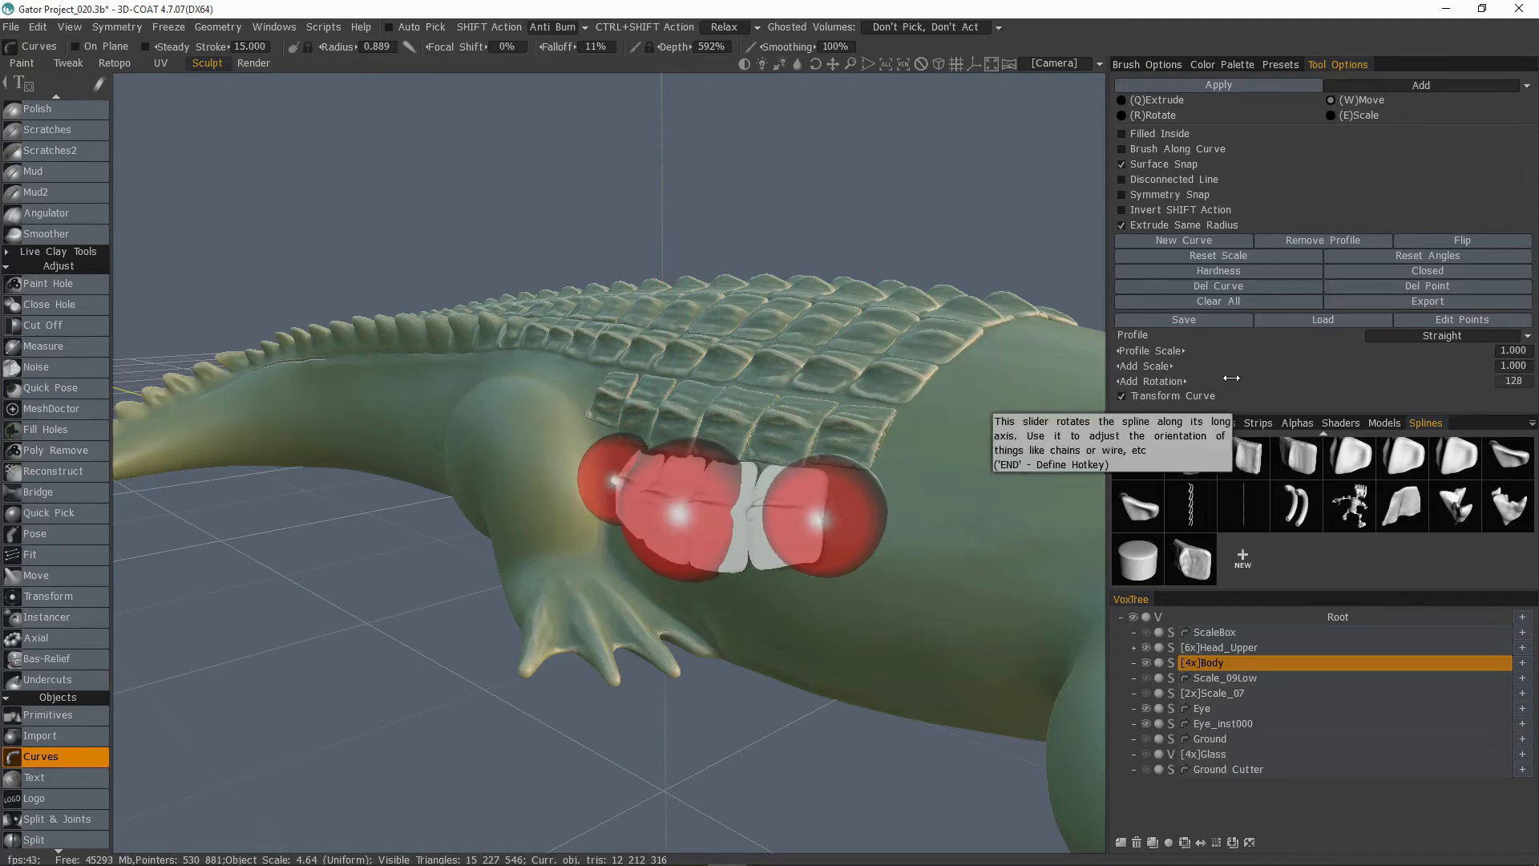
alt+drag(477, 475, 479, 449)
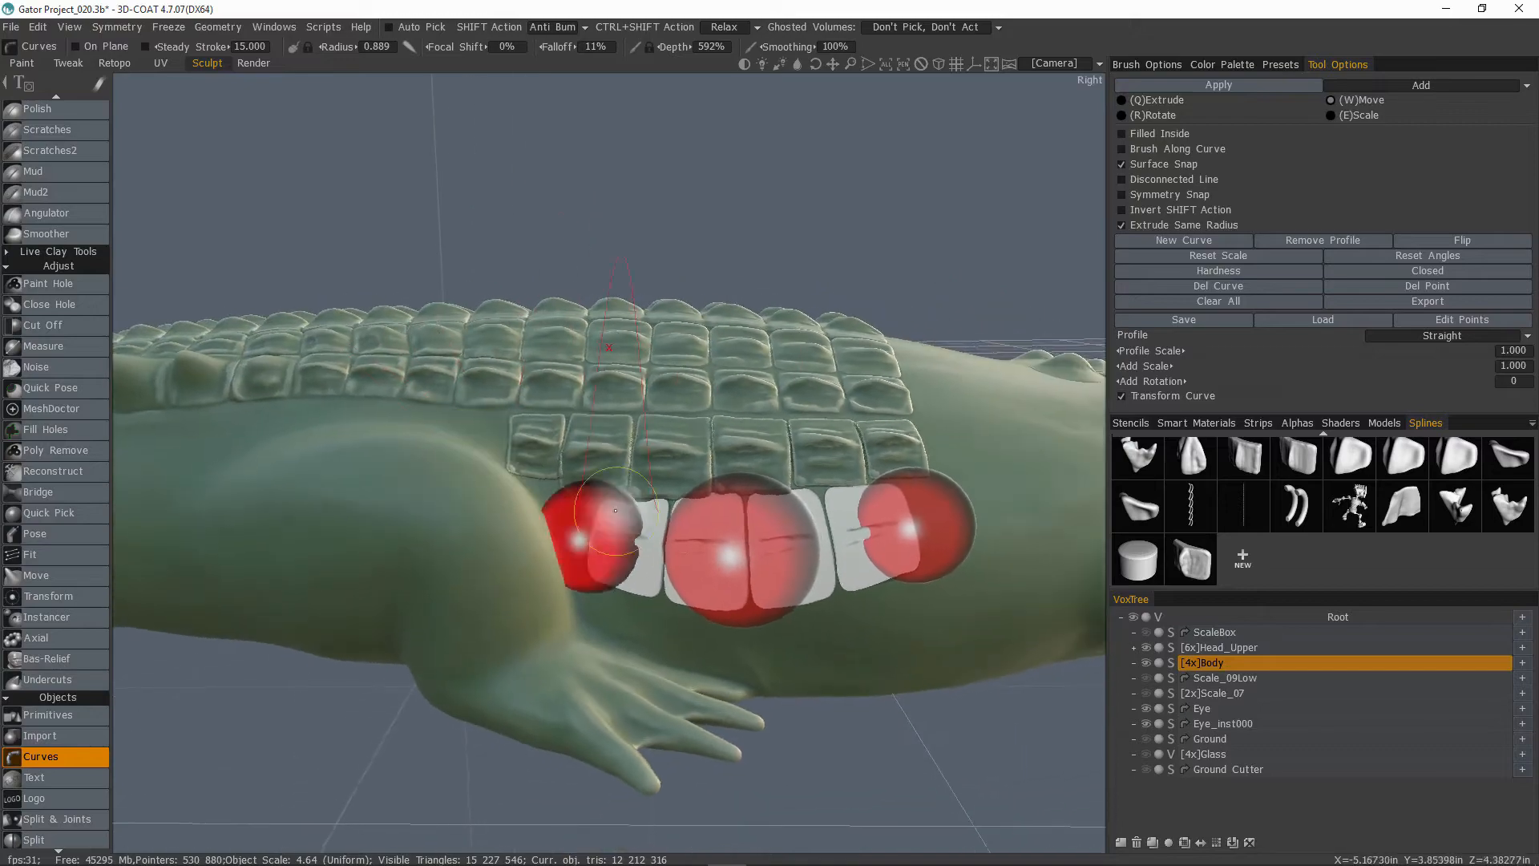
alt+drag(589, 501, 565, 352)
alt+drag(557, 419, 600, 583)
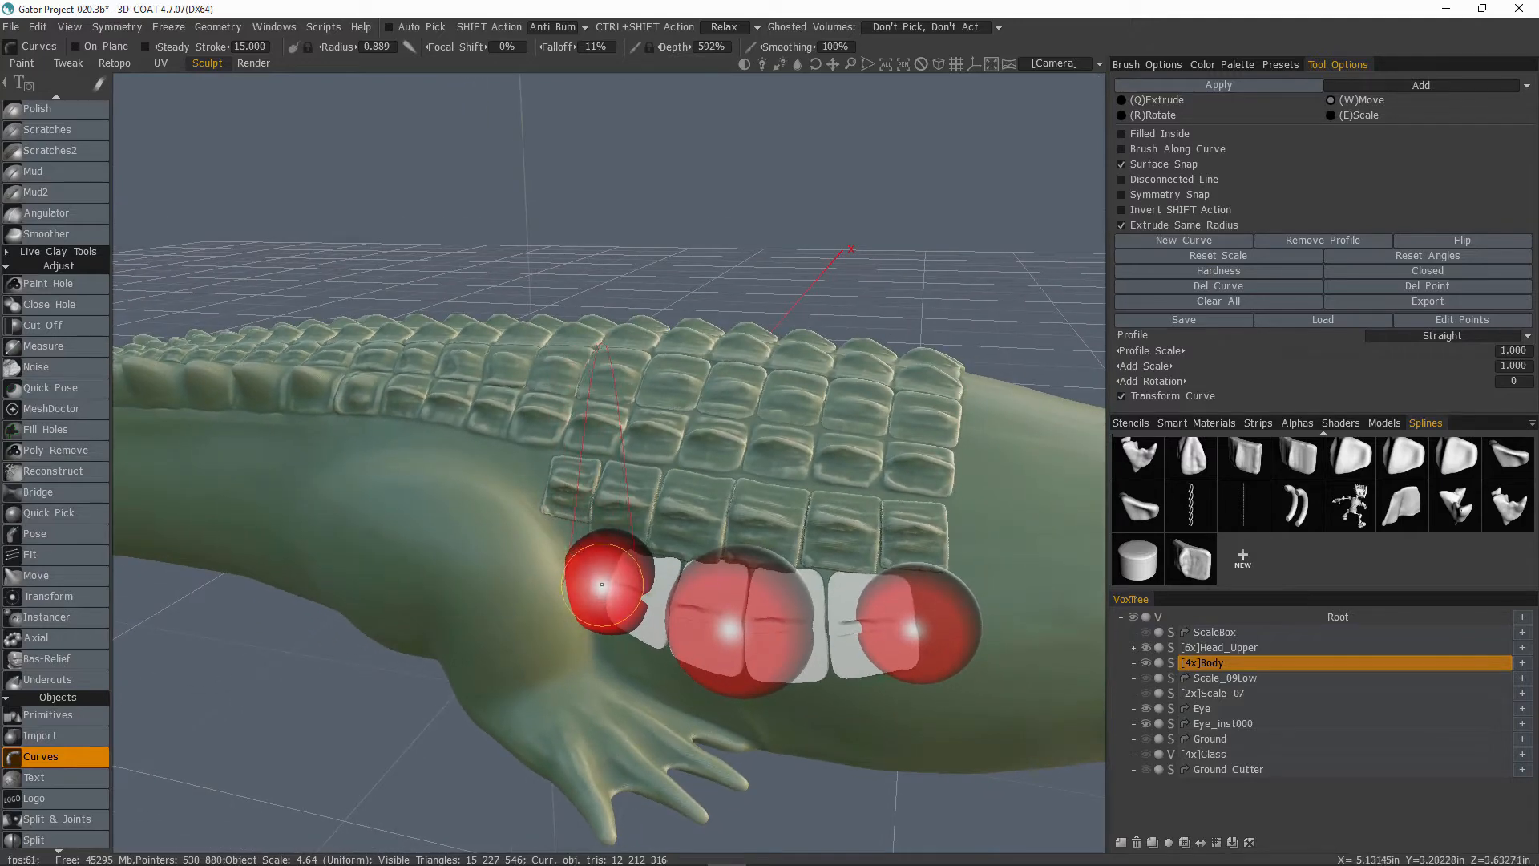
Step: Disable Transform Curve and shift the curve's rear and front end points individually to align the scales beneath the upper row
click(1124, 397)
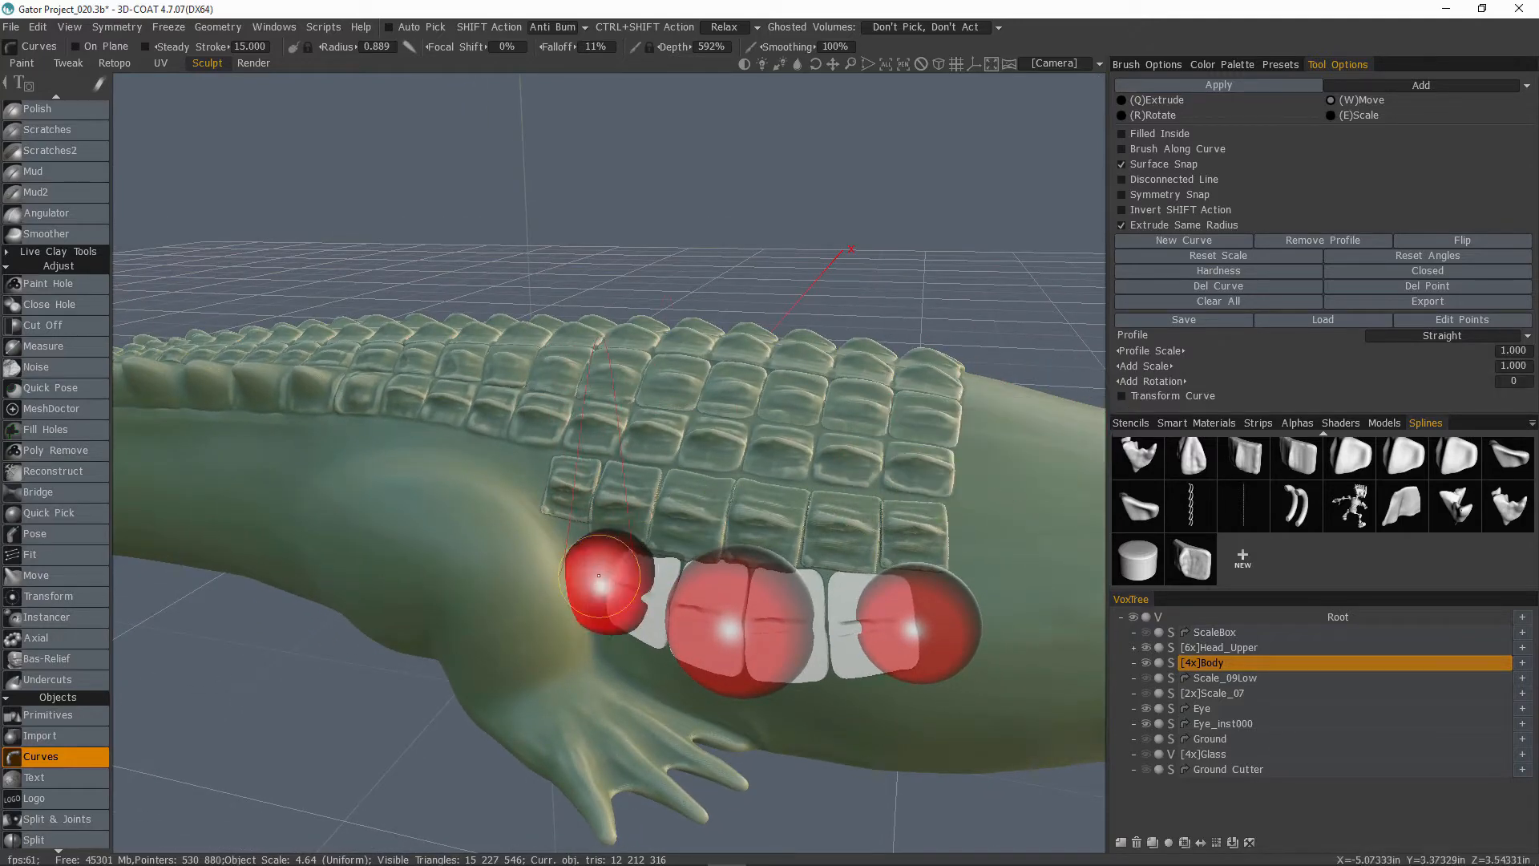
drag(721, 594, 707, 593)
click(918, 624)
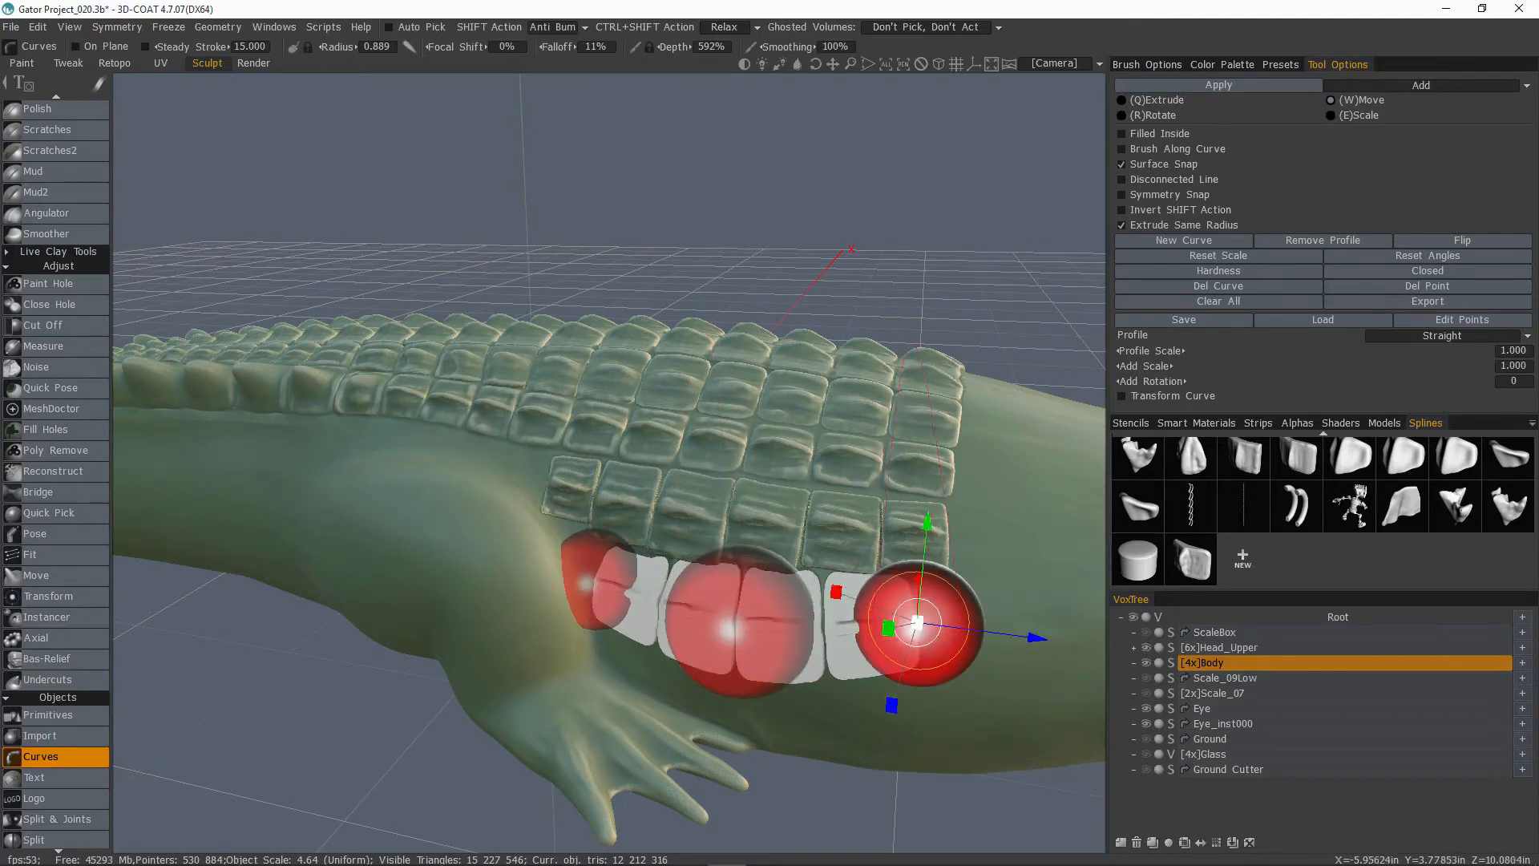
drag(1033, 638, 1058, 641)
alt+drag(940, 621, 773, 617)
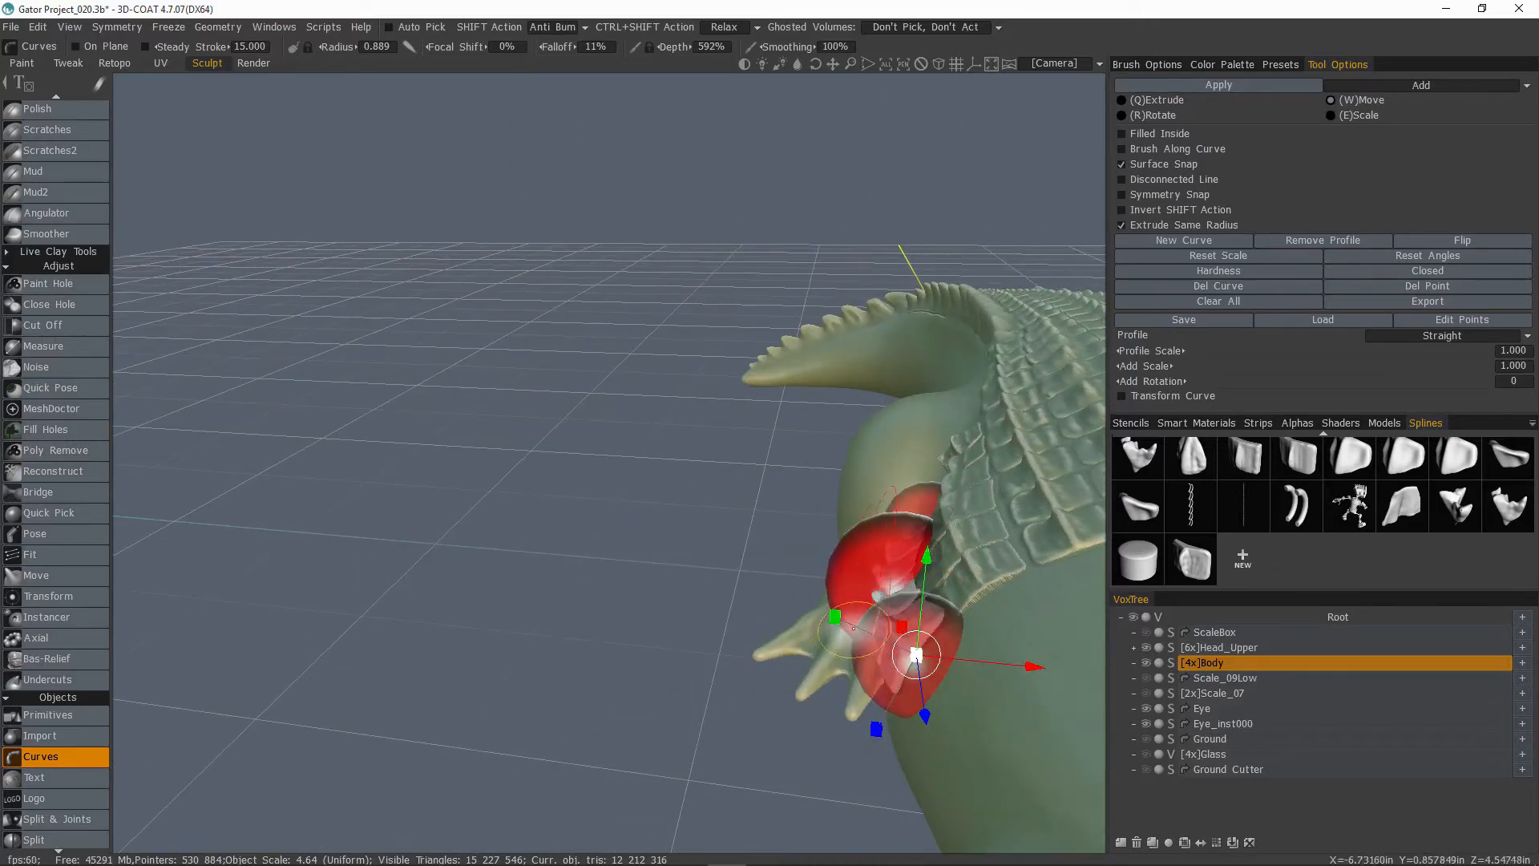
Step: Adjust Add Rotation at the curve's front and middle points so the scales follow the body's contour
mouse_move(866, 725)
alt+mouse_down()
mouse_move(1014, 713)
mouse_move(910, 709)
alt+mouse_up()
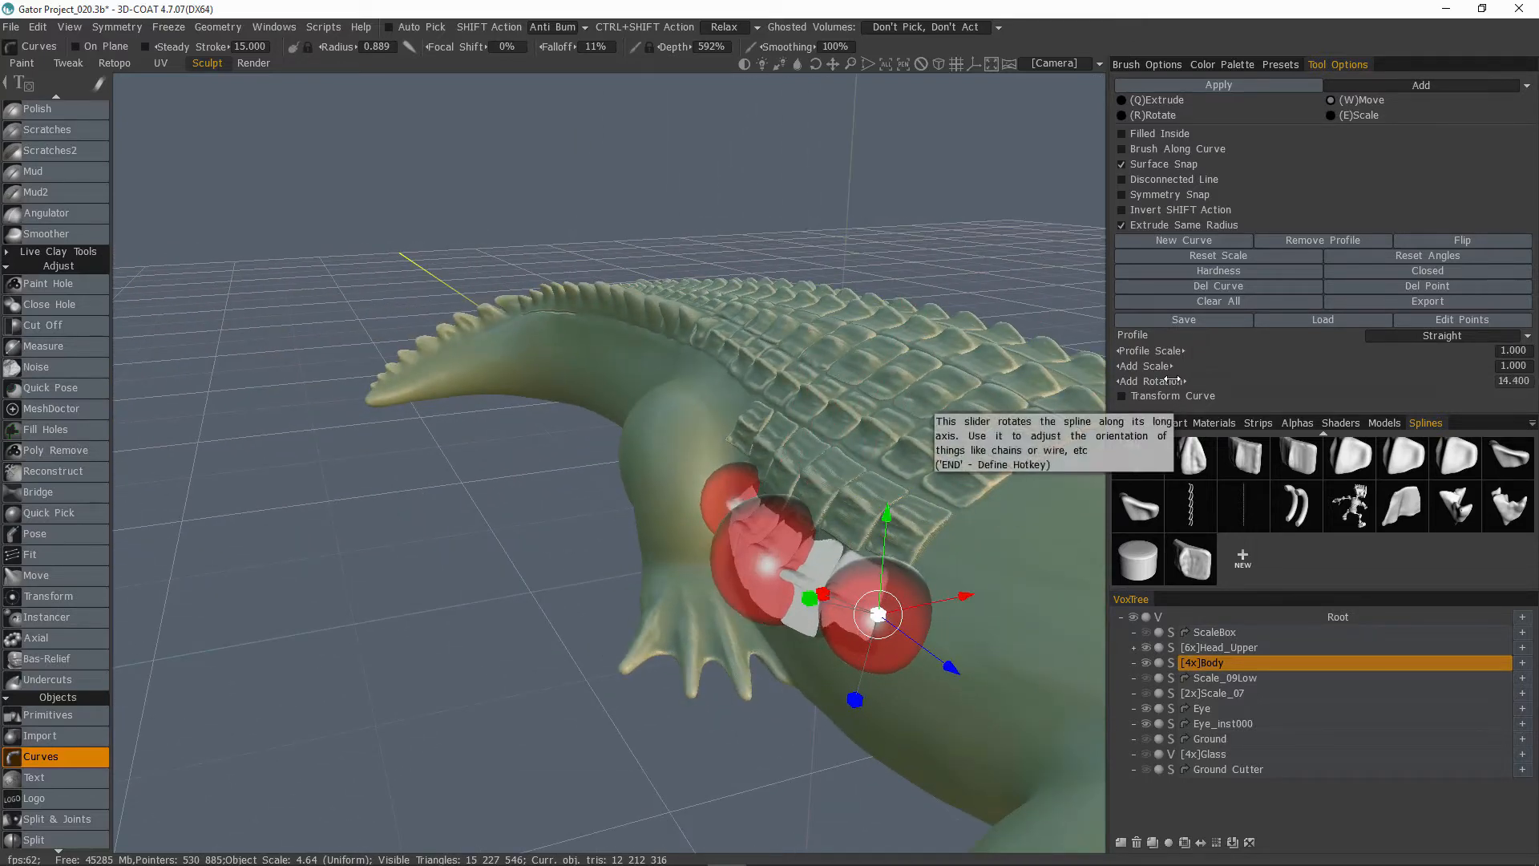
drag(1175, 381, 1114, 381)
click(758, 555)
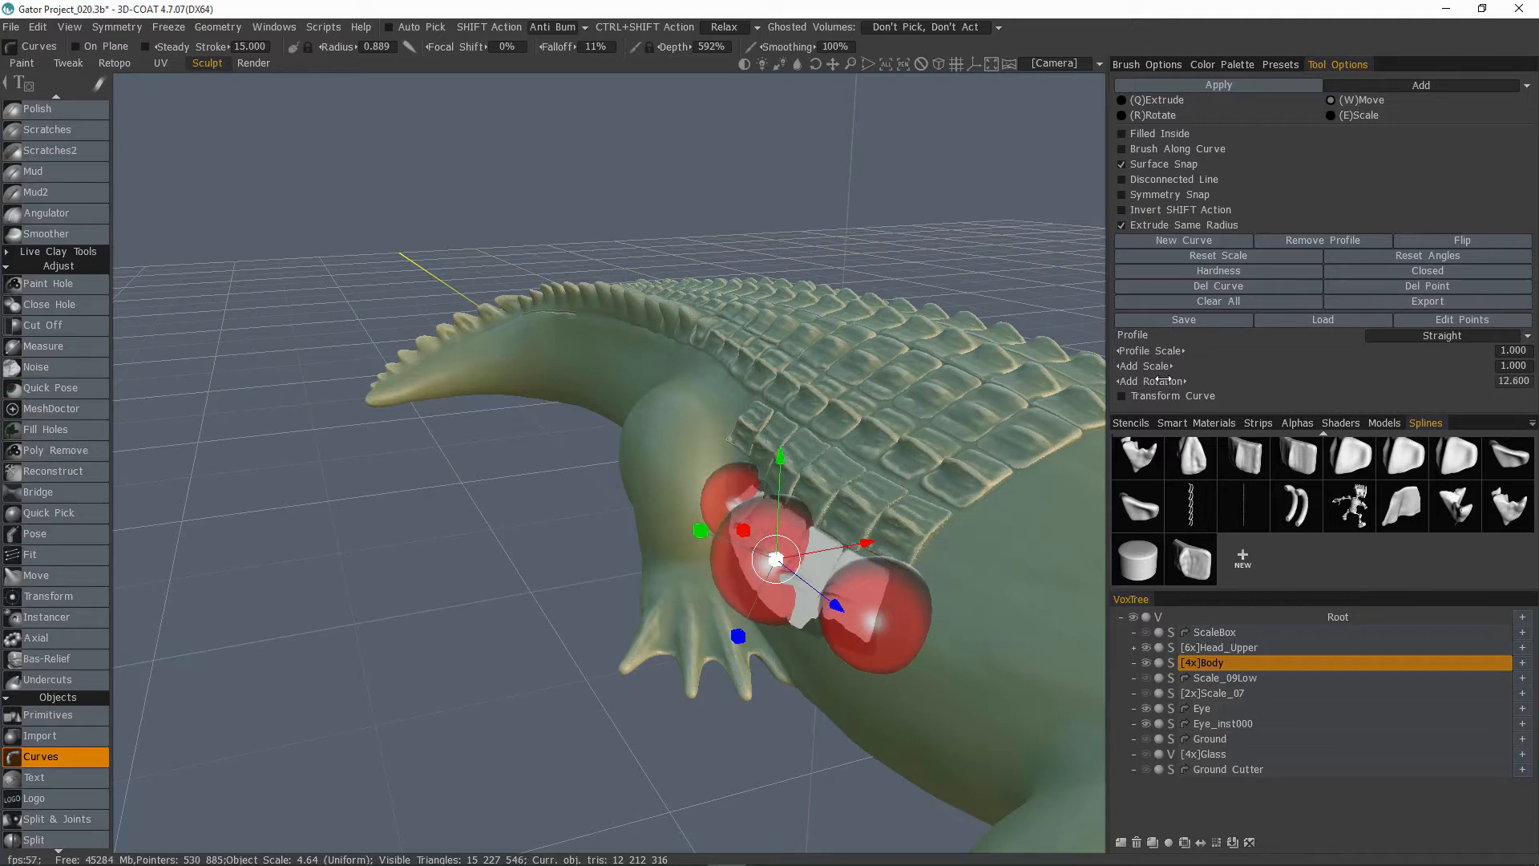
drag(1163, 380, 1163, 380)
alt+drag(745, 529, 1034, 585)
scroll(812, 551, down, 2)
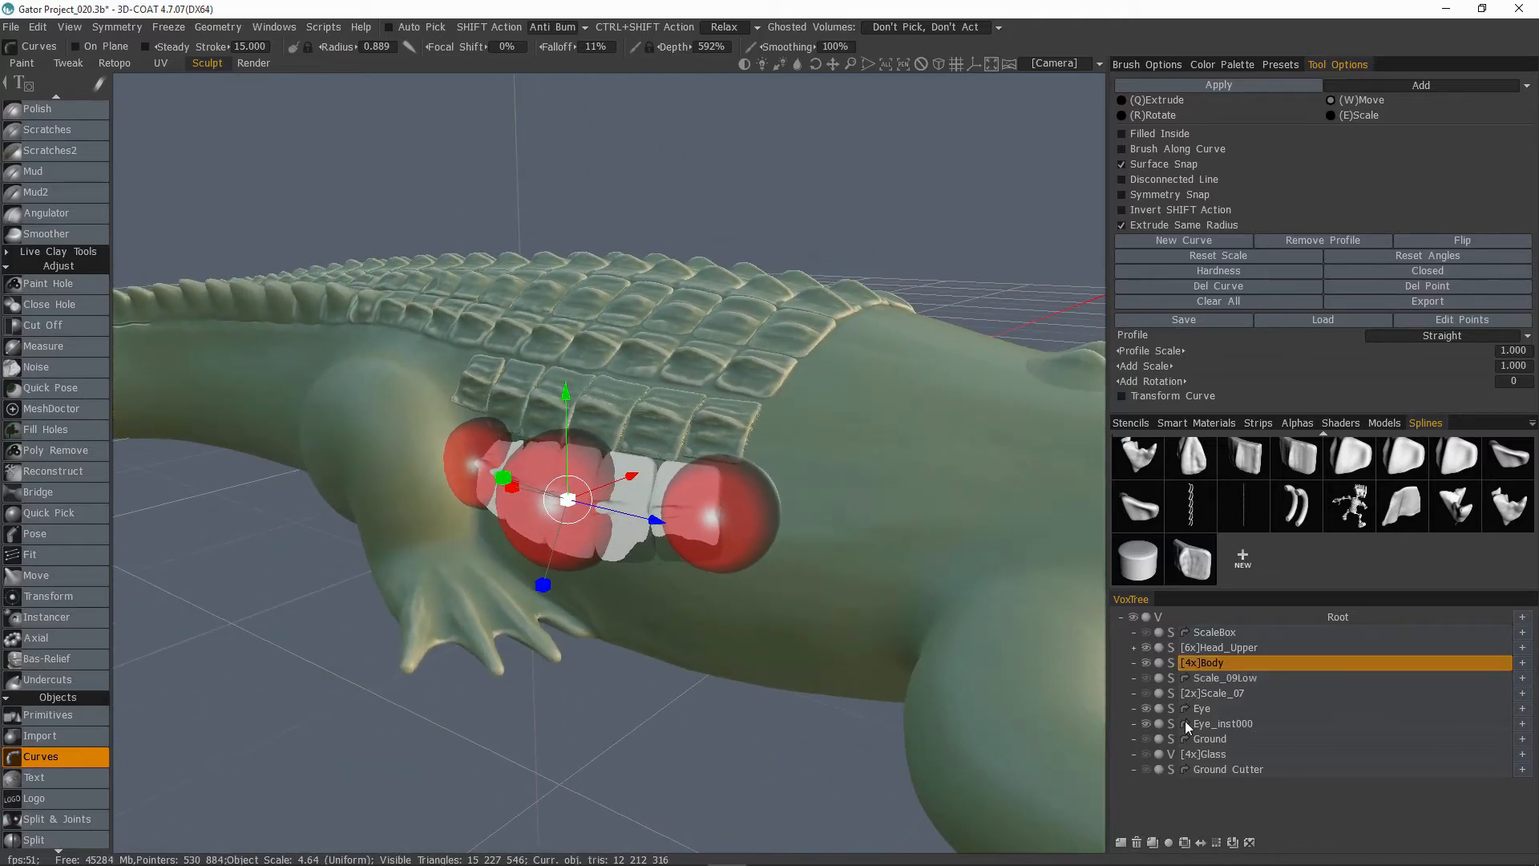
Step: Apply the scale curve on a new voxel layer increased to 4x resolution, and leave the Curves tool
click(1122, 846)
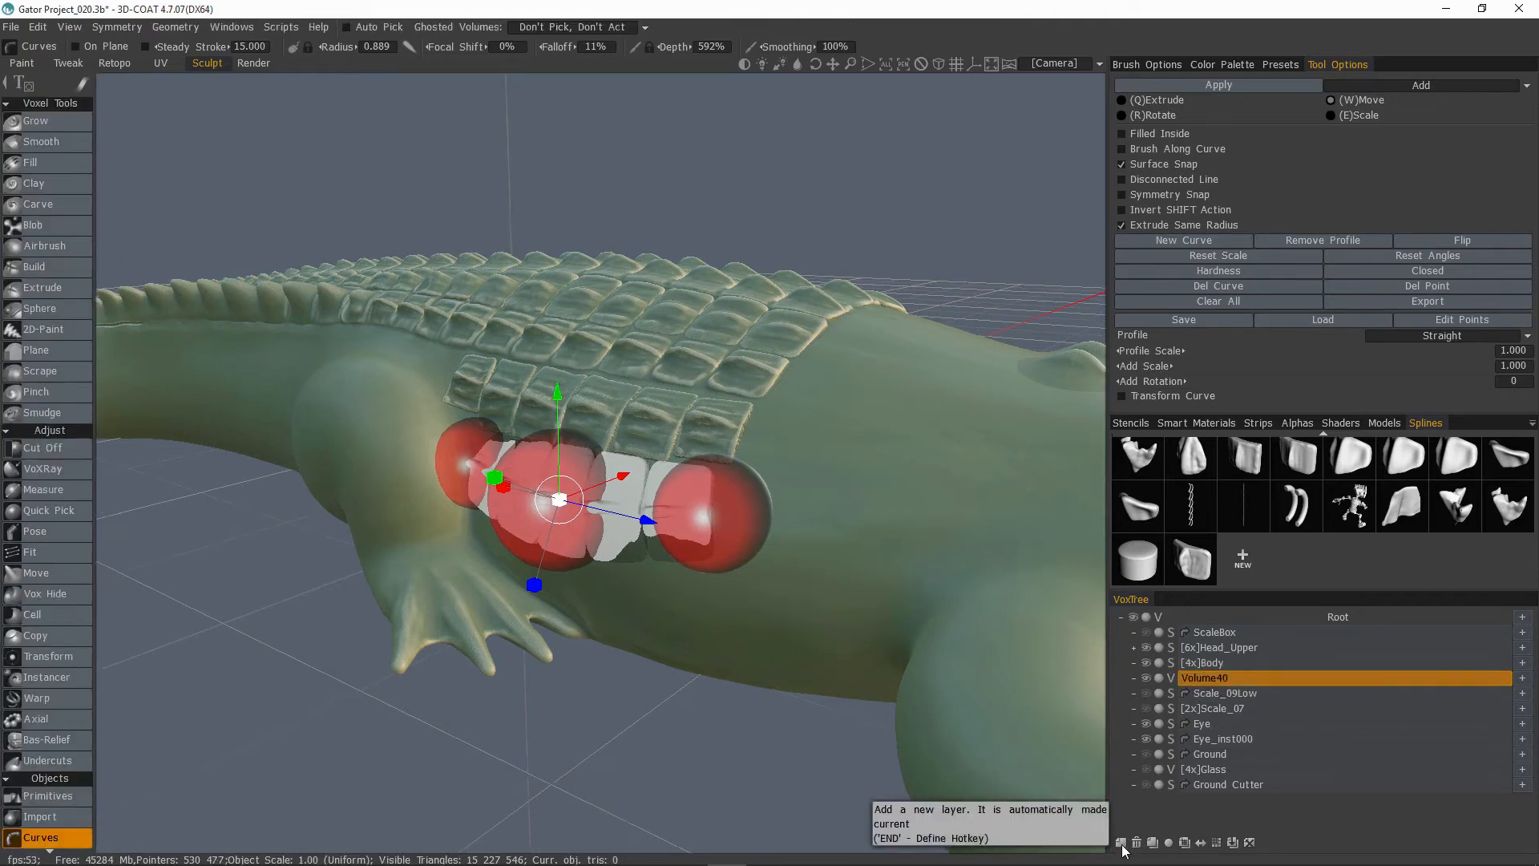
click(1215, 843)
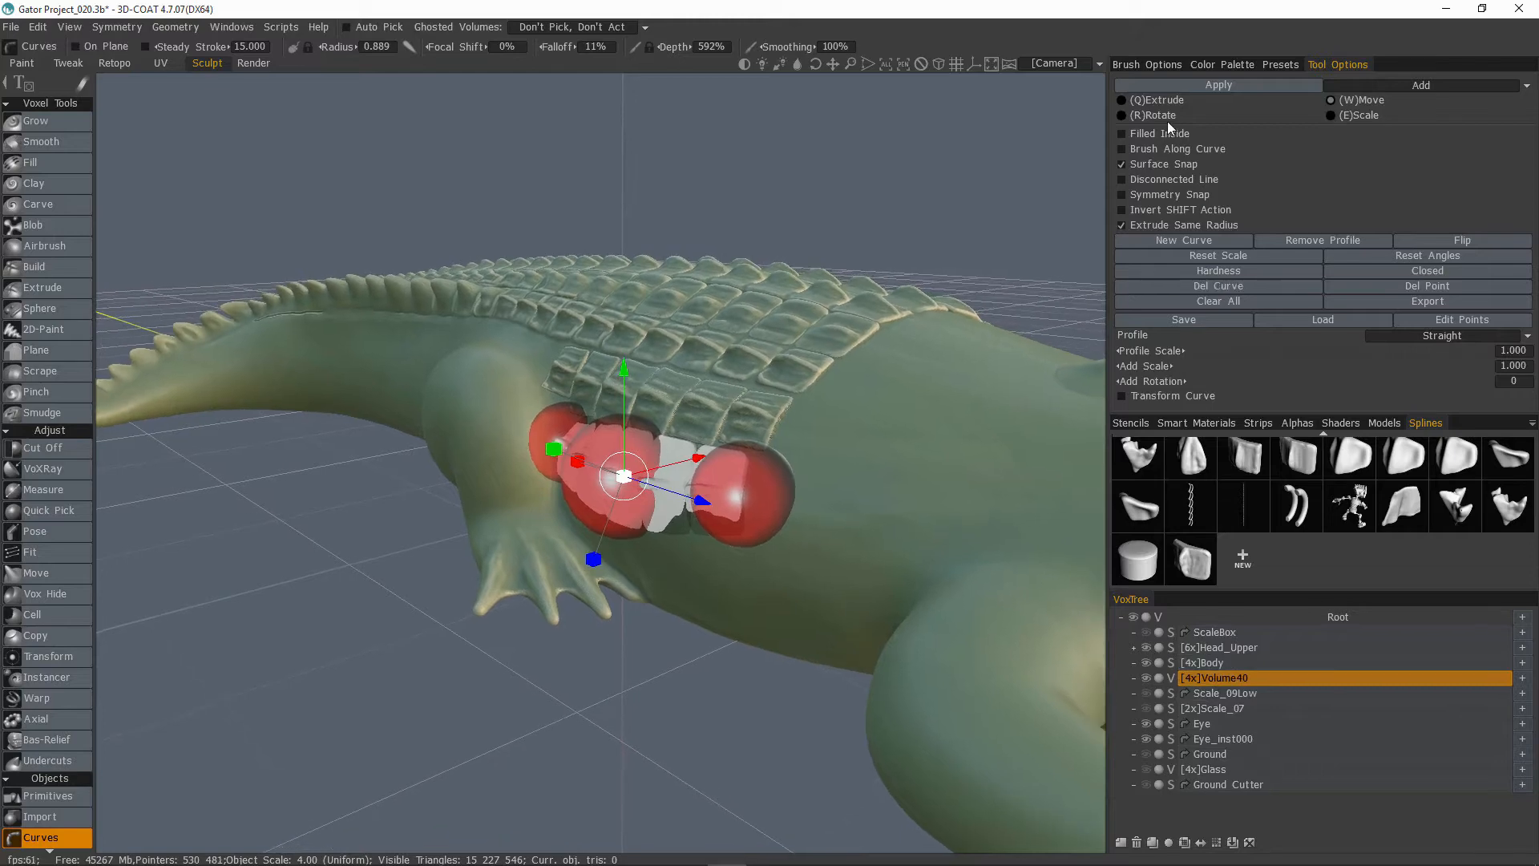
click(1214, 90)
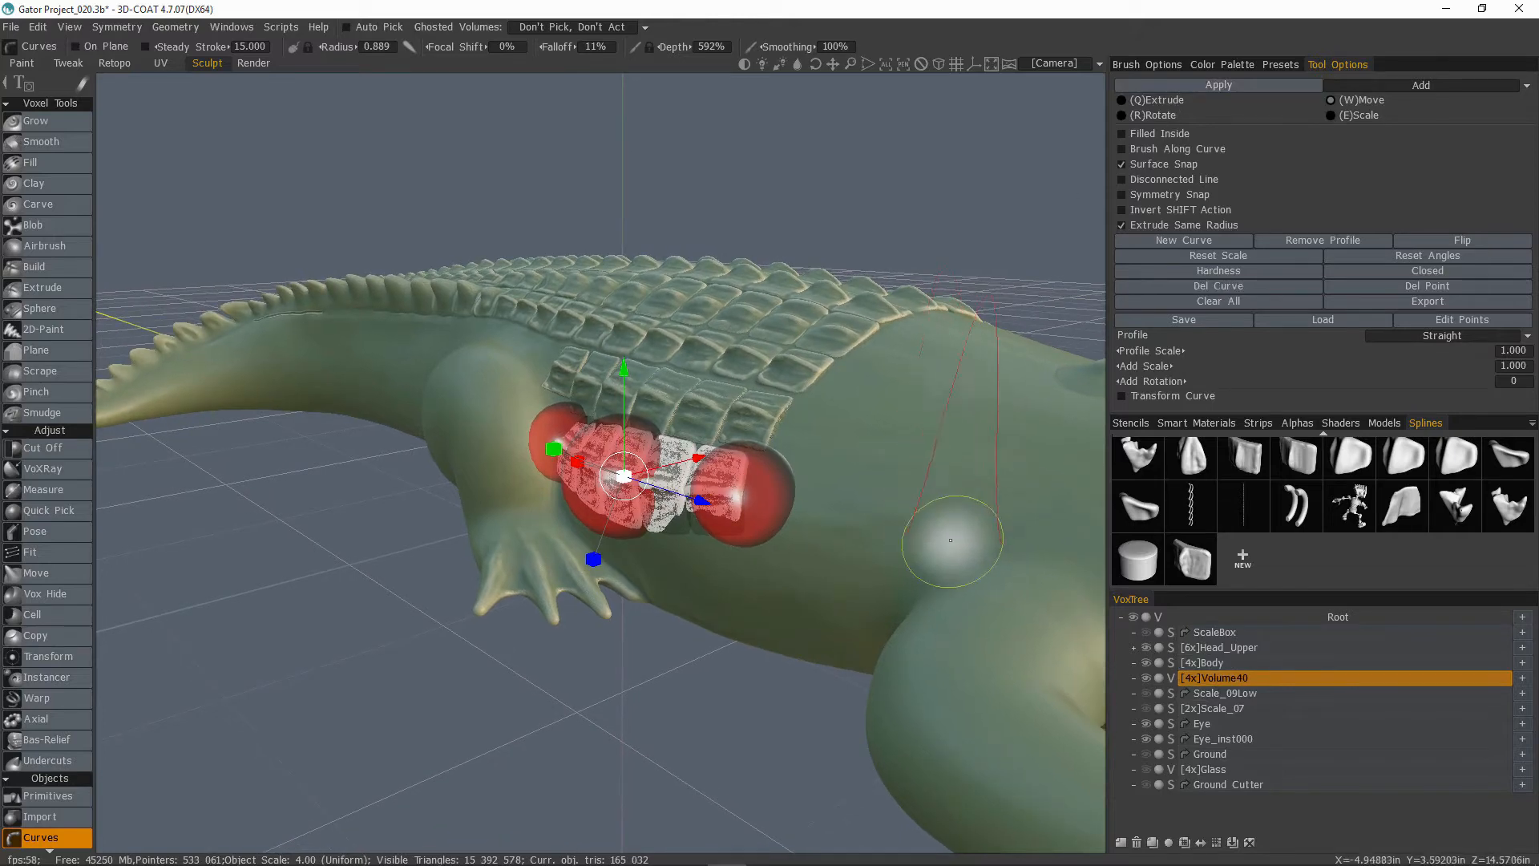
click(51, 123)
Step: Hide the Body layer to inspect the generated scale row on its own, and show Body again
alt+drag(972, 511, 976, 464)
click(1147, 661)
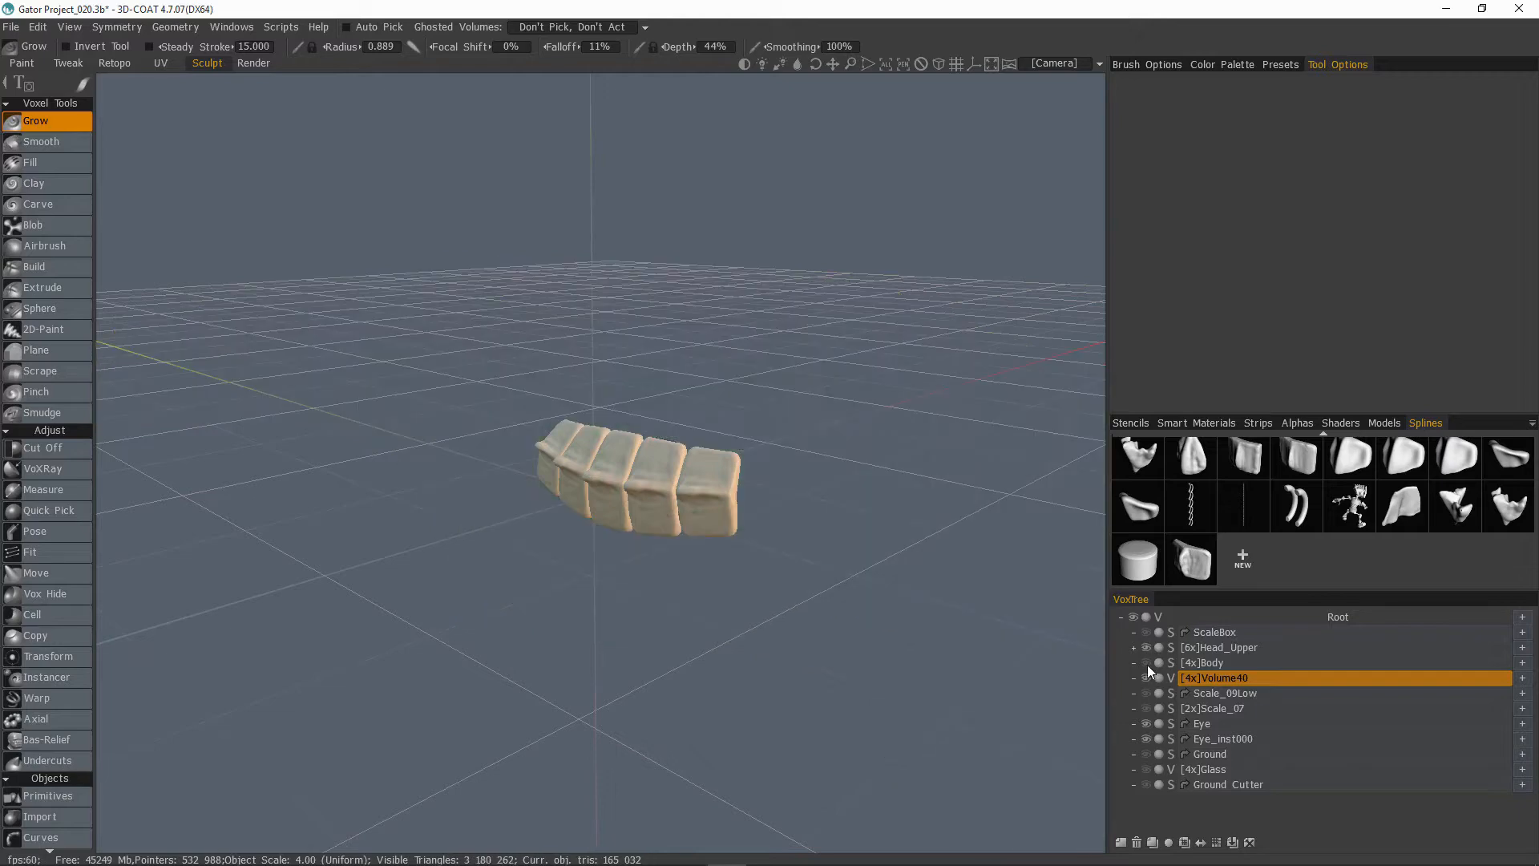
click(1147, 666)
Step: Reshape the new scale row with the Move tool at radii 1.634 and 1.430, fitting it beneath the row above
alt+drag(1109, 603, 716, 559)
key(space)
click(664, 517)
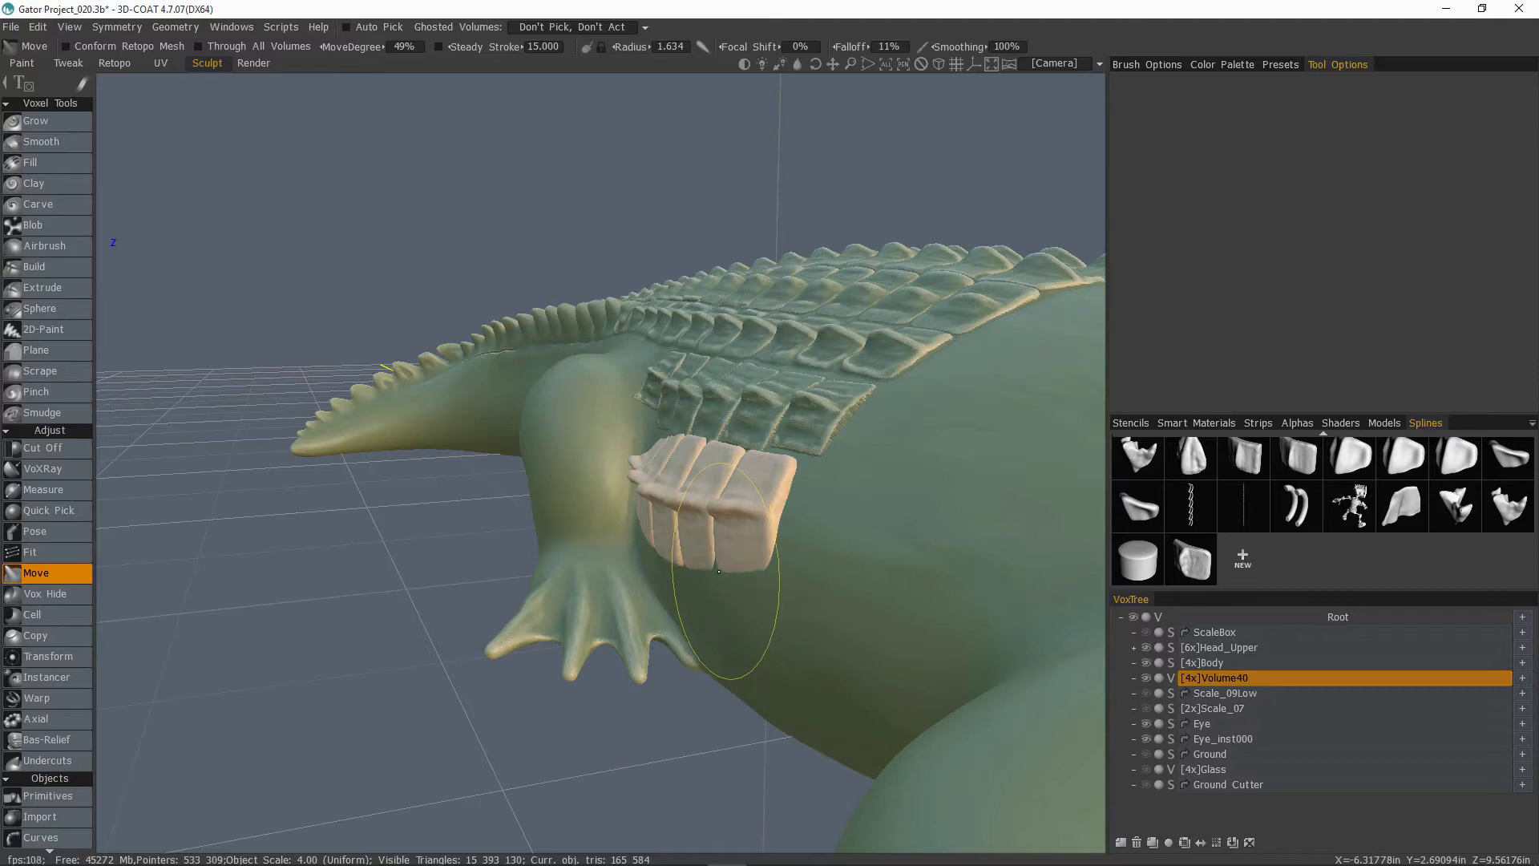
drag(730, 576, 733, 583)
mouse_move(733, 584)
alt+mouse_down()
mouse_move(748, 611)
mouse_move(613, 504)
mouse_move(651, 469)
mouse_move(646, 499)
alt+mouse_up()
mouse_move(646, 498)
alt+mouse_down()
mouse_move(516, 449)
mouse_move(697, 508)
mouse_move(753, 488)
mouse_move(565, 585)
mouse_move(521, 488)
mouse_move(641, 521)
alt+mouse_up()
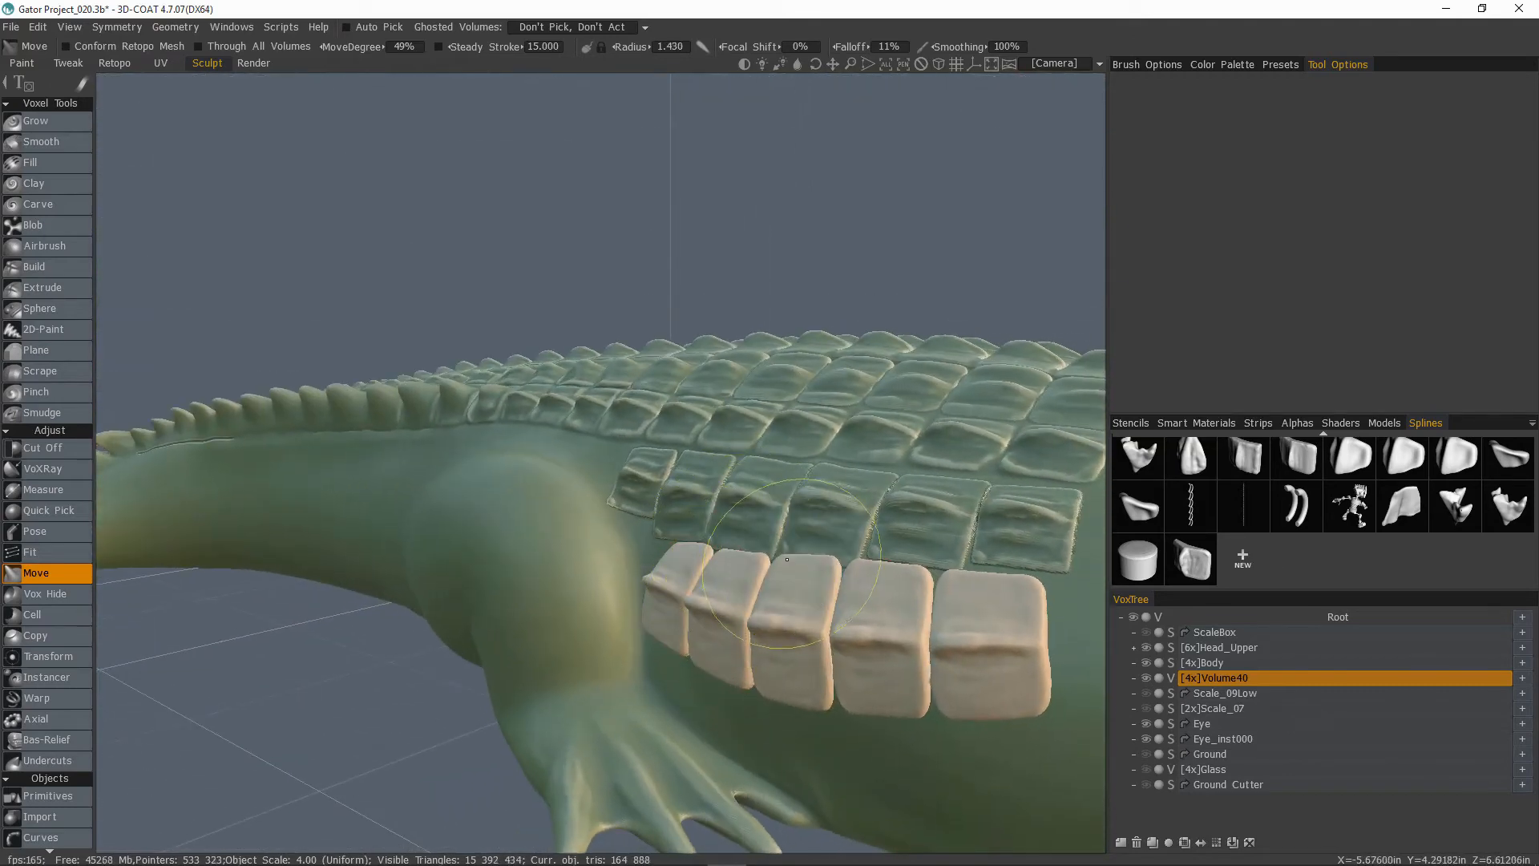
drag(818, 567, 891, 587)
Step: Merge the new voxel scale row into the Body layer
mouse_move(891, 587)
alt+mouse_down()
mouse_move(565, 545)
mouse_move(659, 545)
mouse_move(721, 520)
mouse_move(954, 601)
mouse_move(911, 617)
mouse_move(1014, 697)
alt+mouse_up()
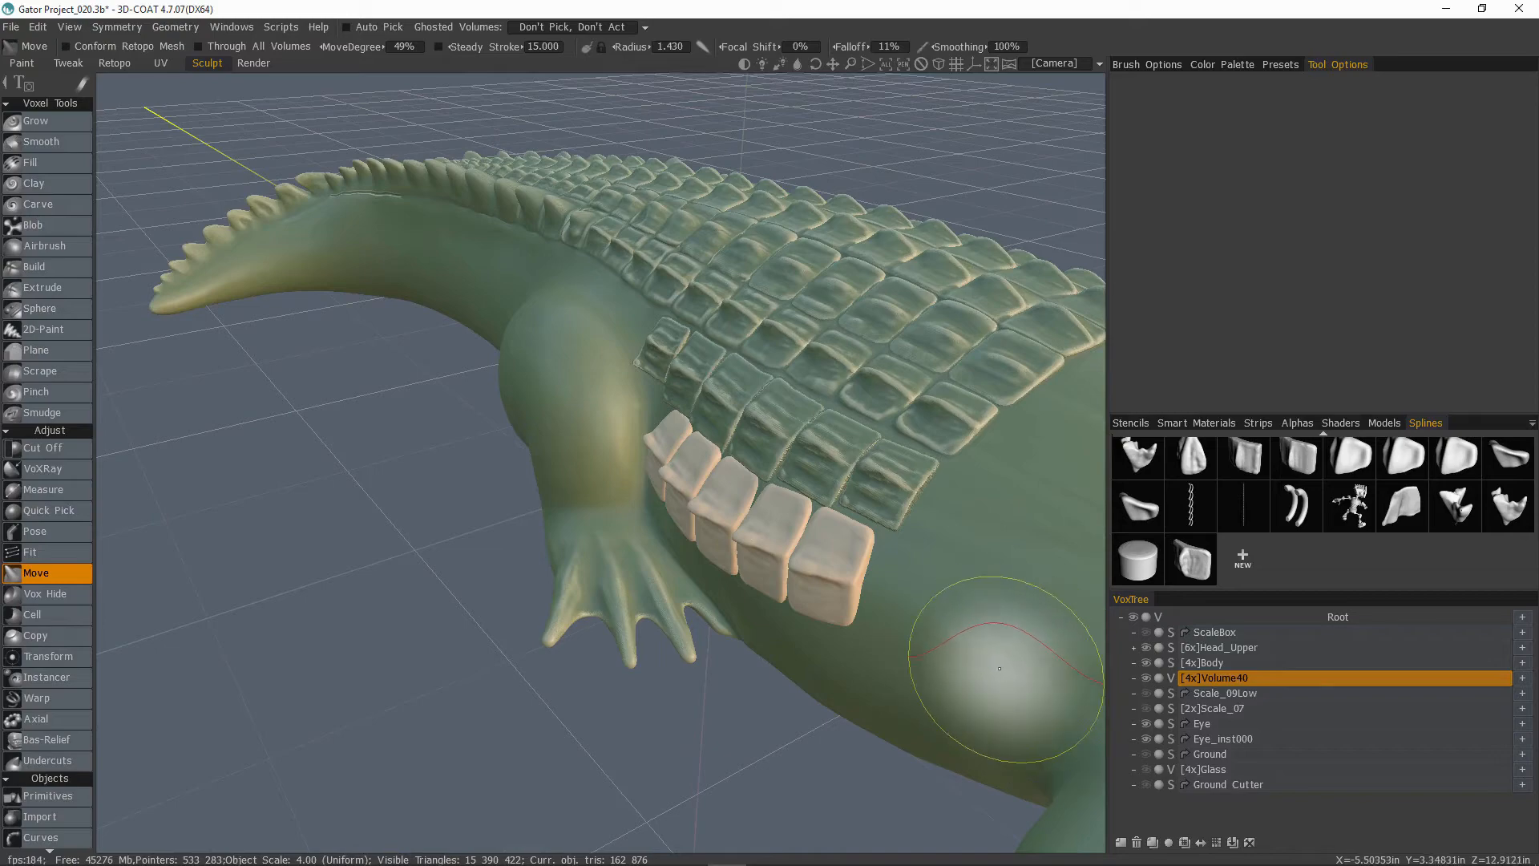
alt+drag(644, 461, 749, 574)
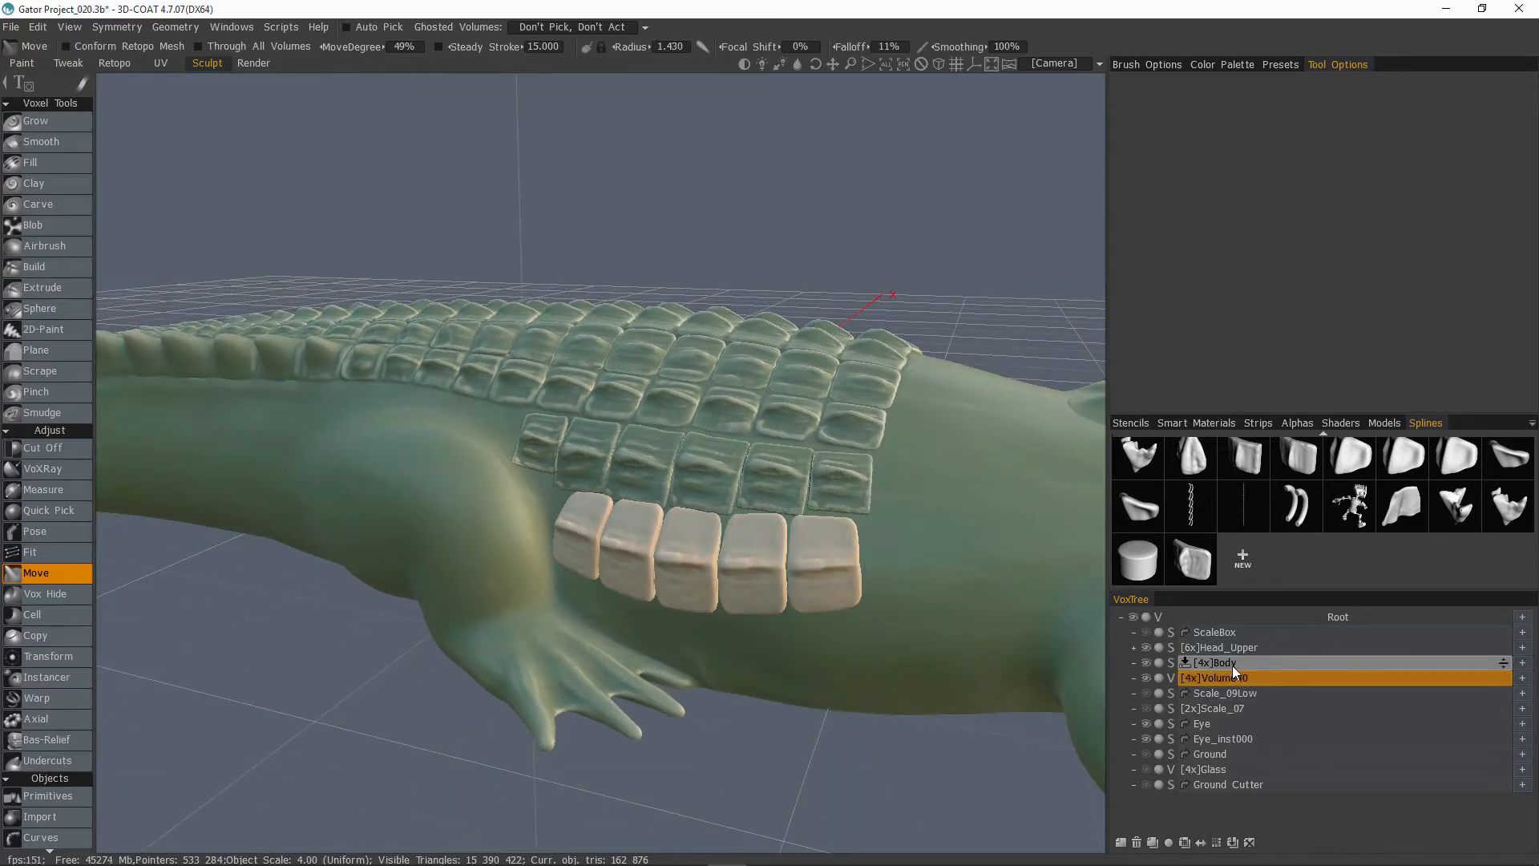
key(shift)
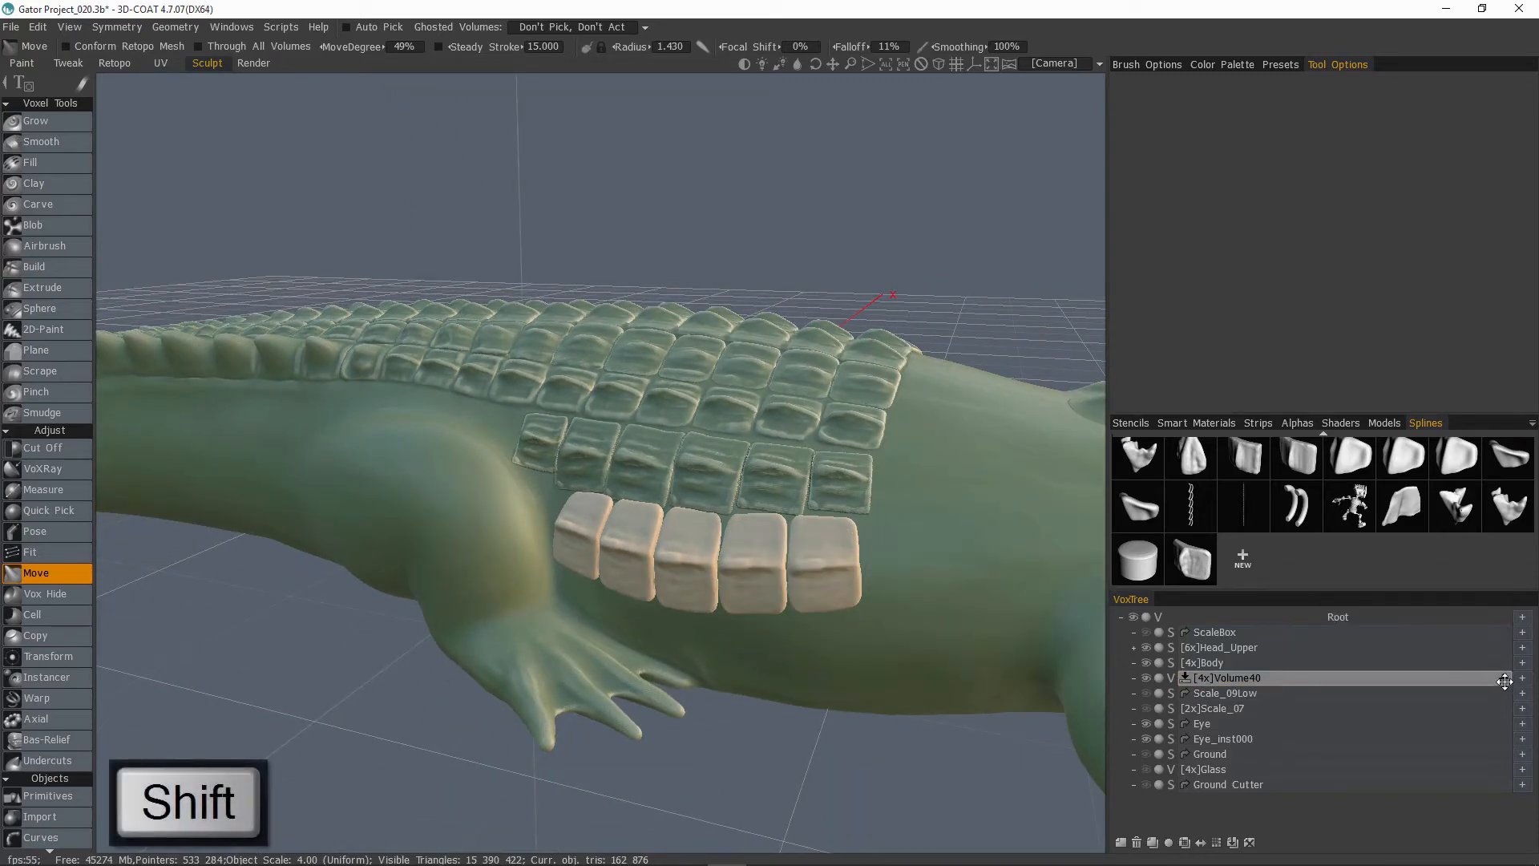
shift+drag(1503, 680, 1482, 669)
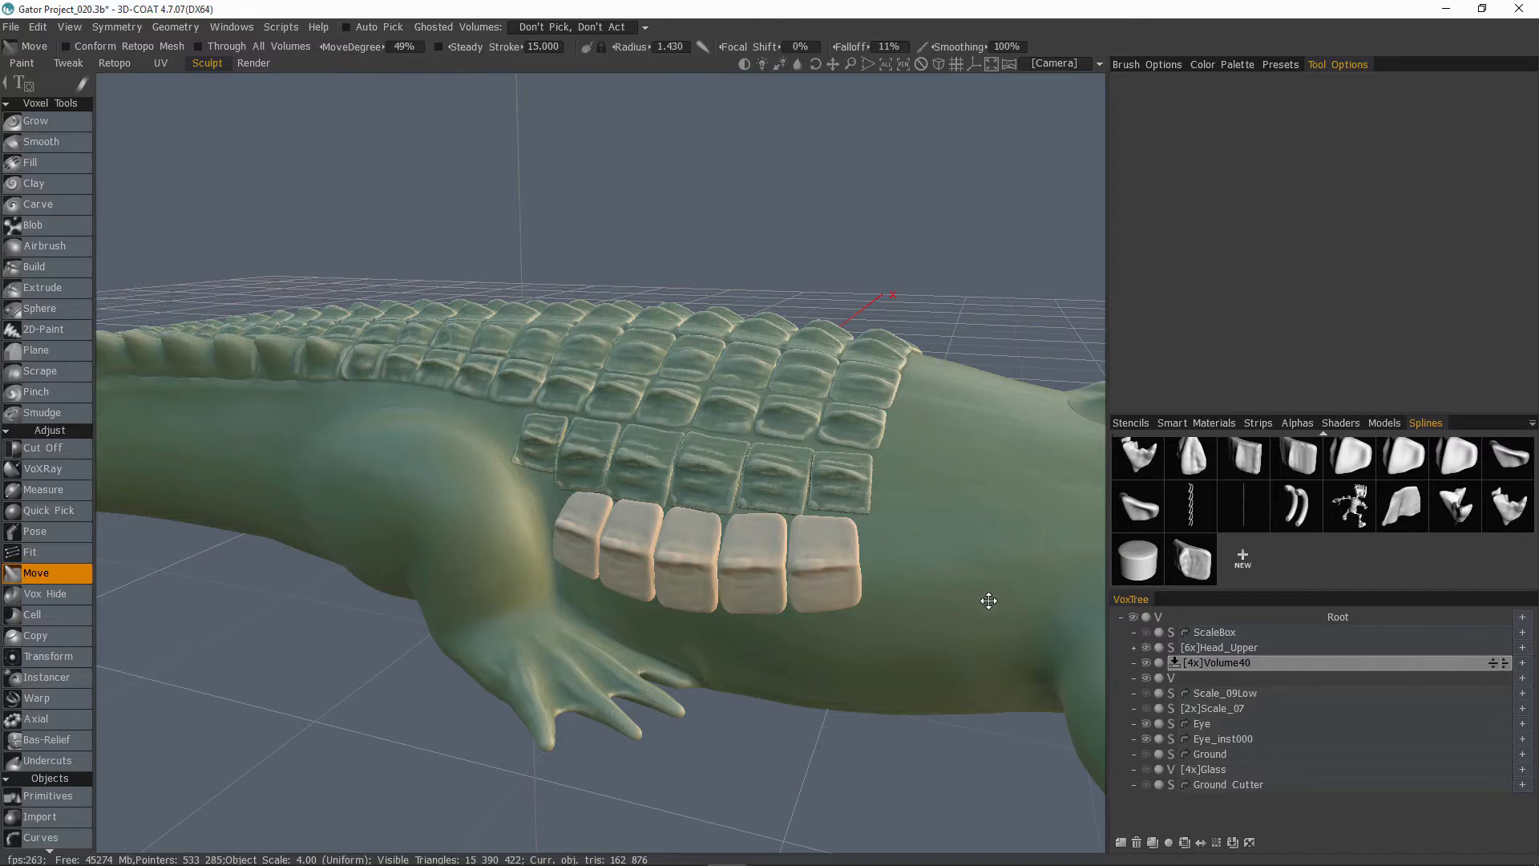
alt+drag(999, 601, 972, 600)
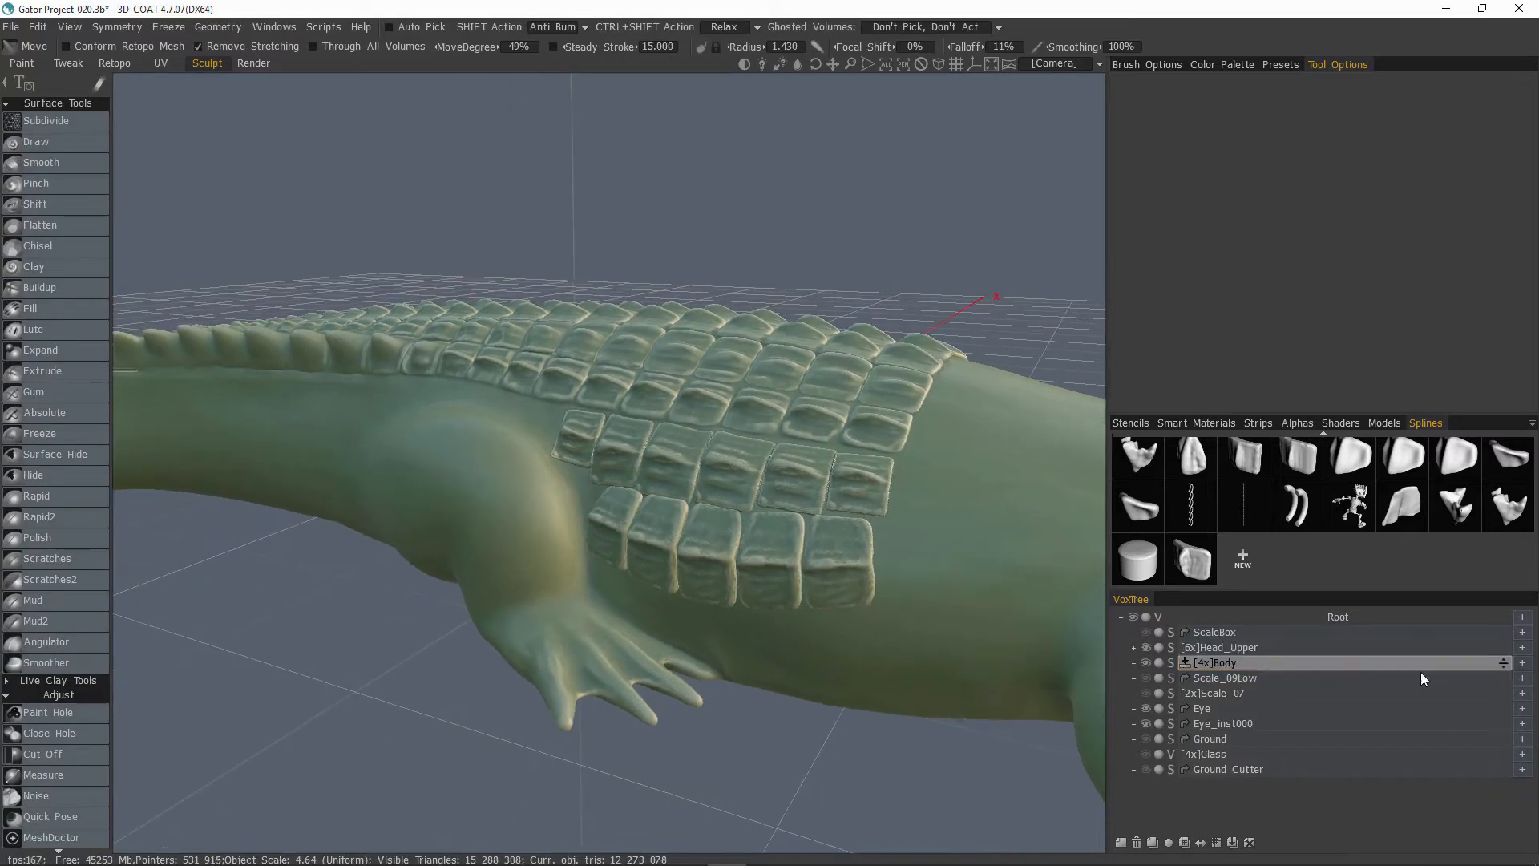
right_click(1234, 664)
mouse_move(1186, 851)
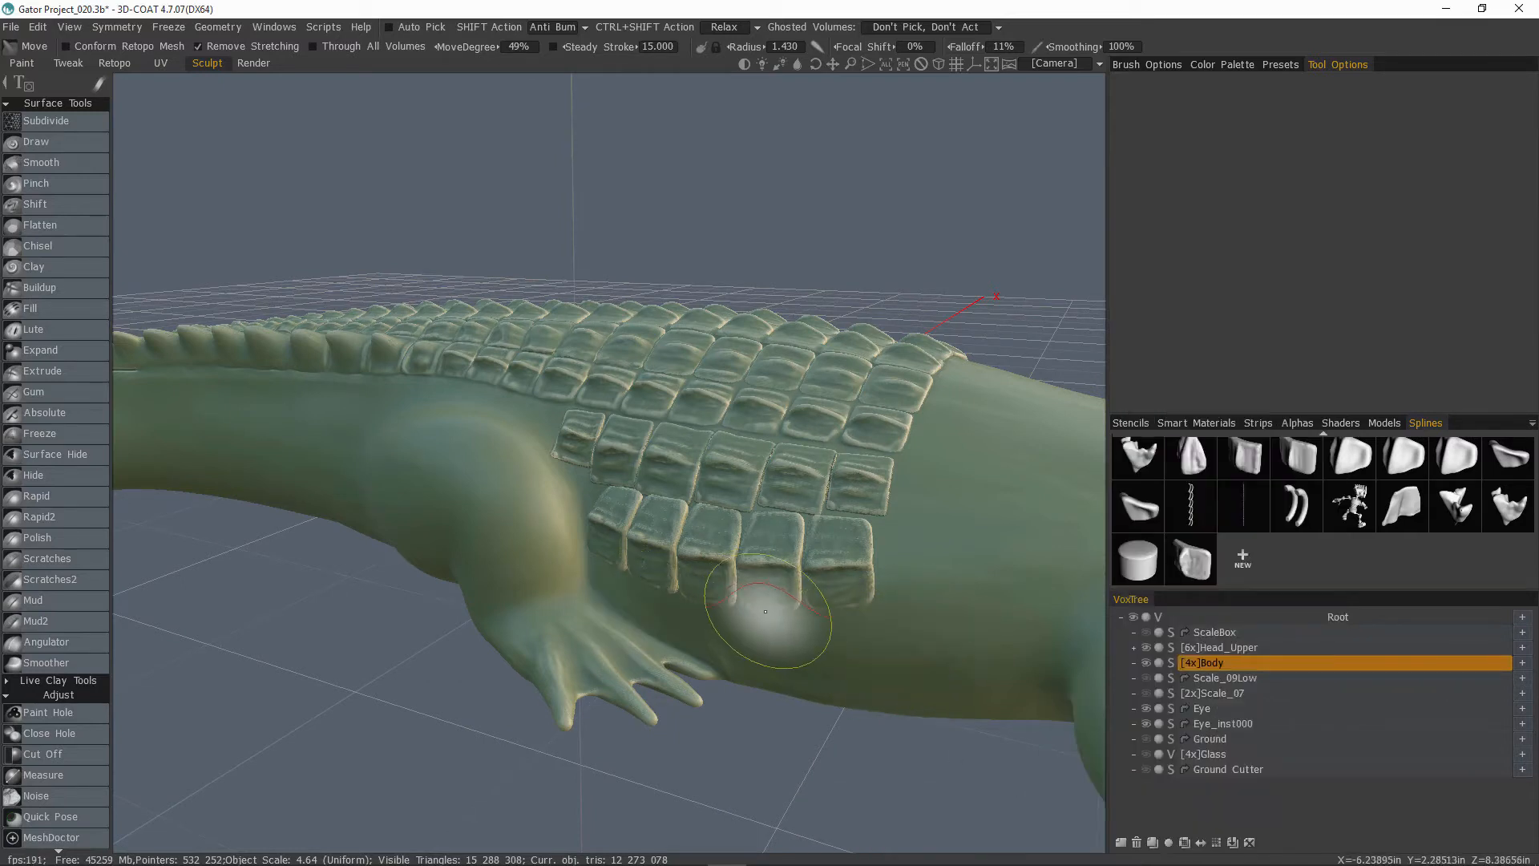
Step: Add a new layer and load the last scale from the Models palette as a custom primitive
right_drag(982, 727, 993, 704)
mouse_move(994, 709)
mouse_down()
mouse_move(1014, 533)
mouse_move(853, 405)
mouse_move(856, 473)
mouse_move(807, 560)
mouse_move(777, 560)
mouse_move(728, 508)
mouse_move(733, 571)
mouse_up()
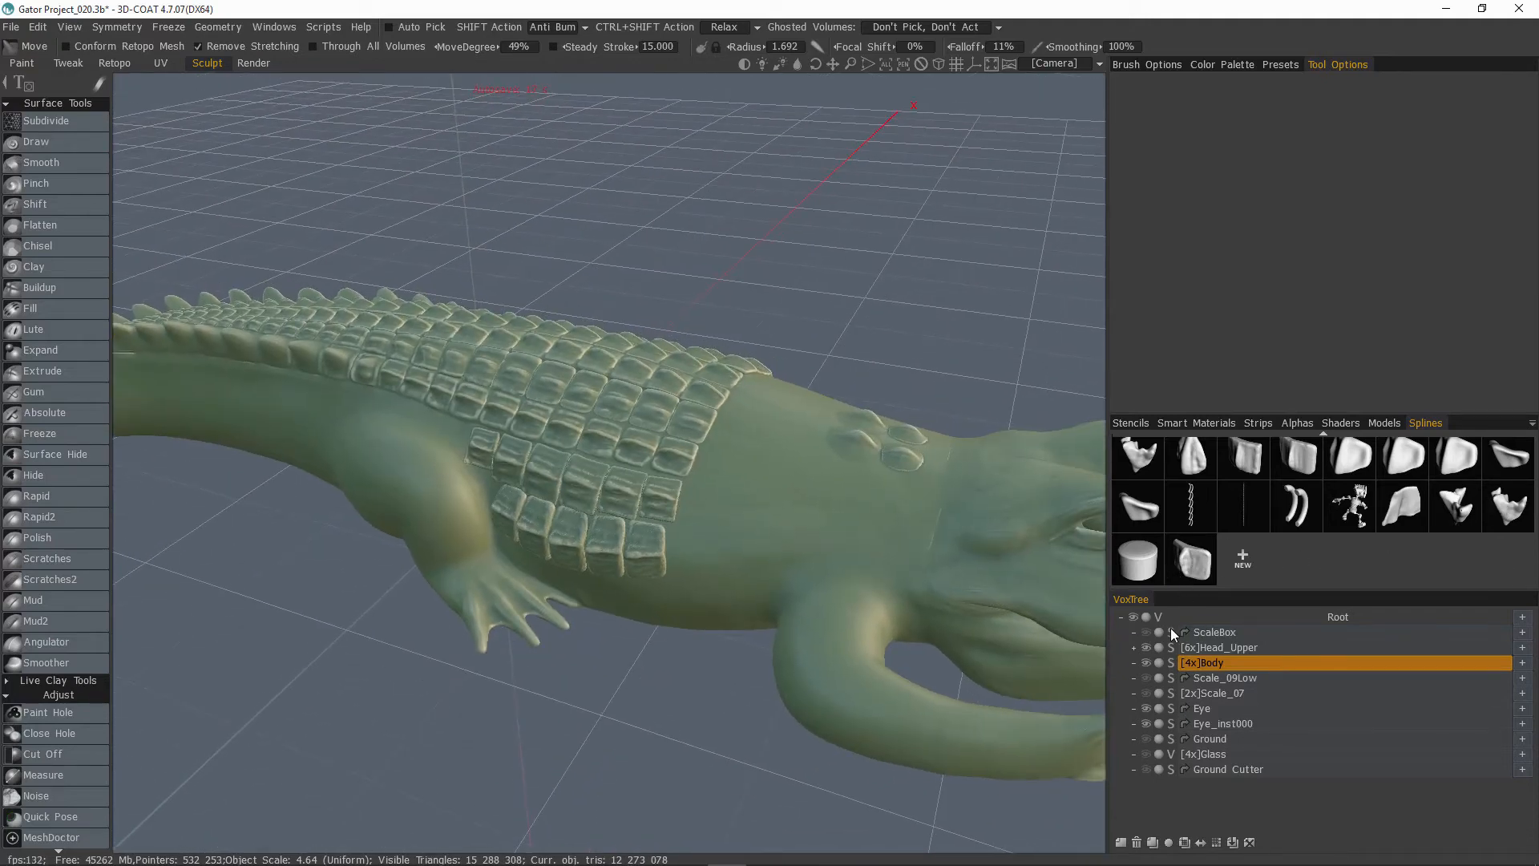
click(1122, 842)
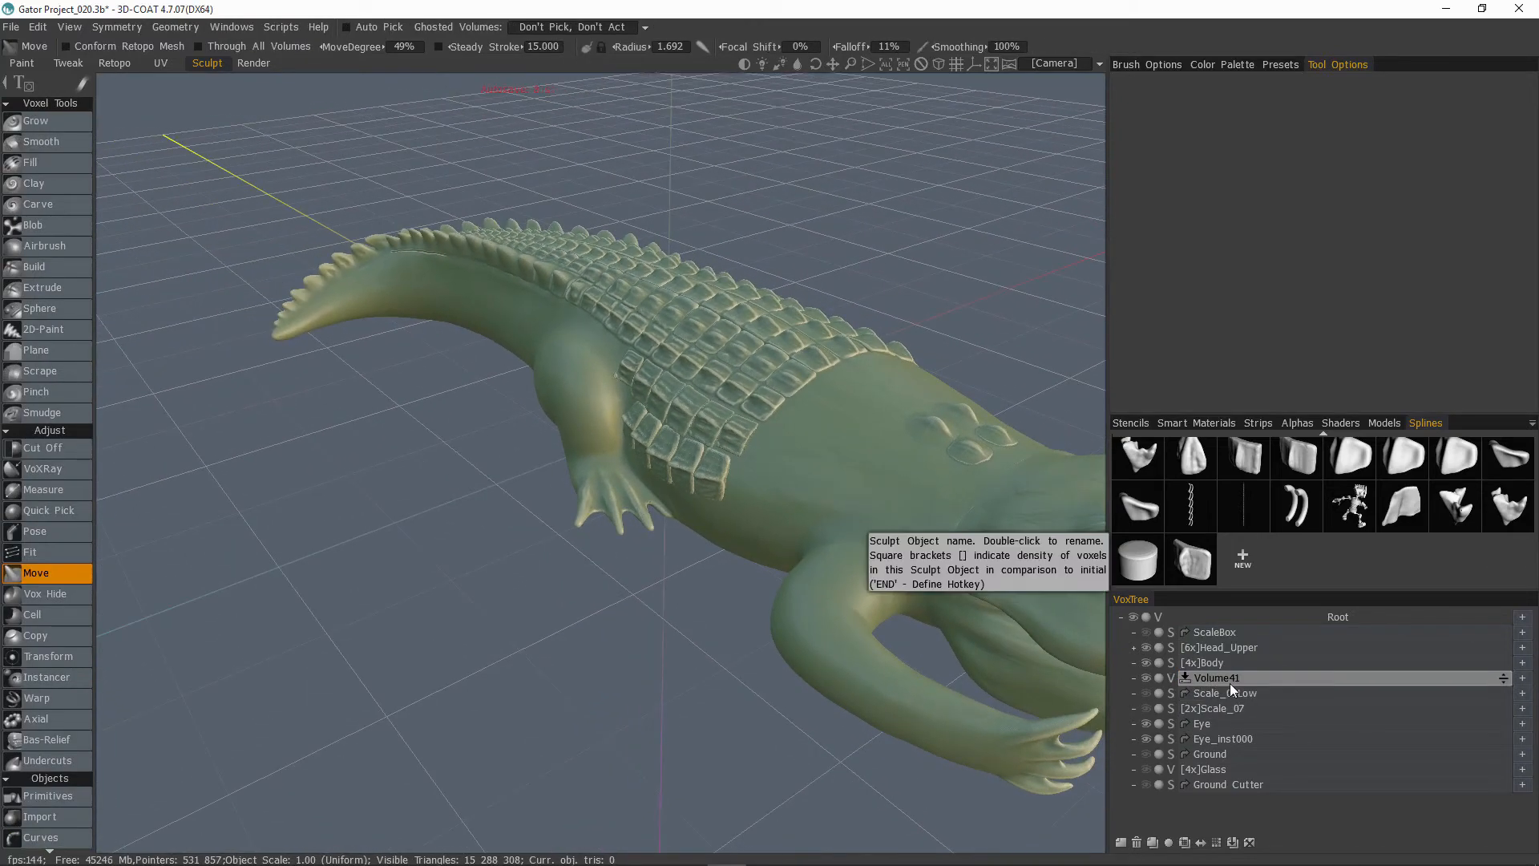
click(1229, 681)
click(47, 795)
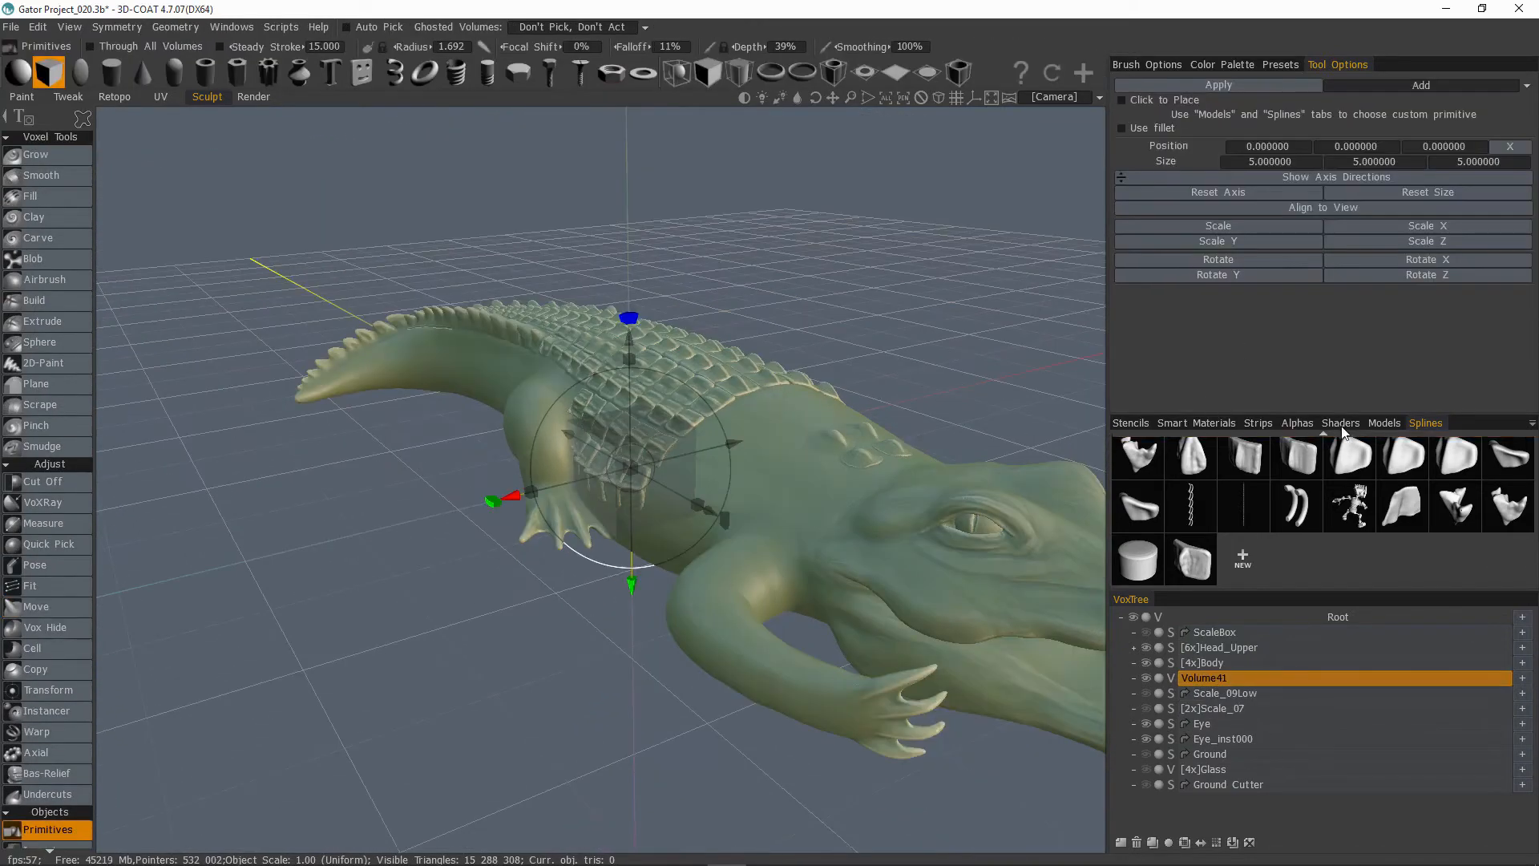
click(1385, 423)
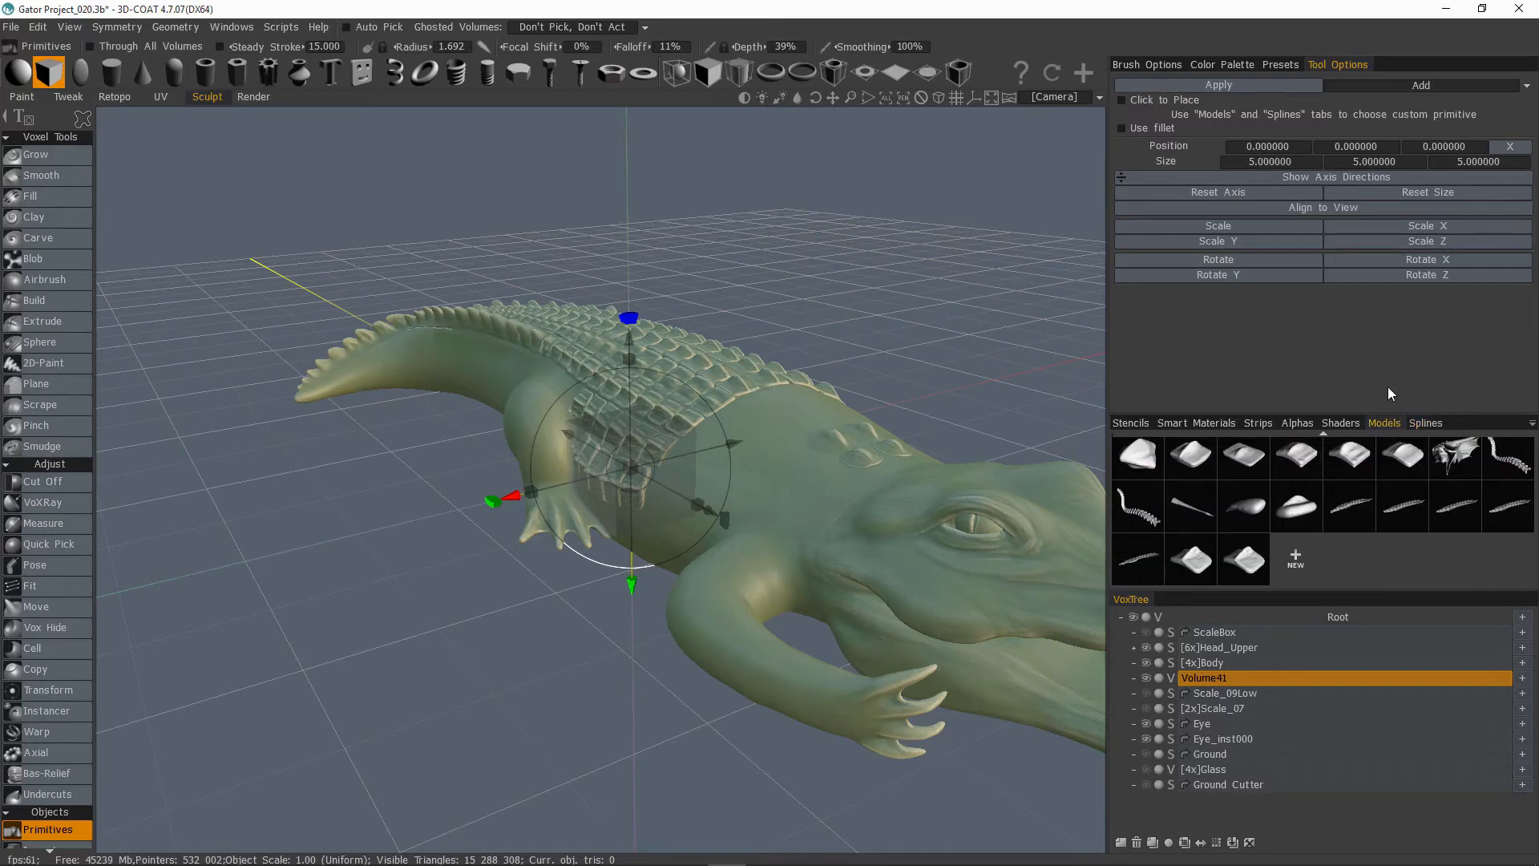
click(1244, 567)
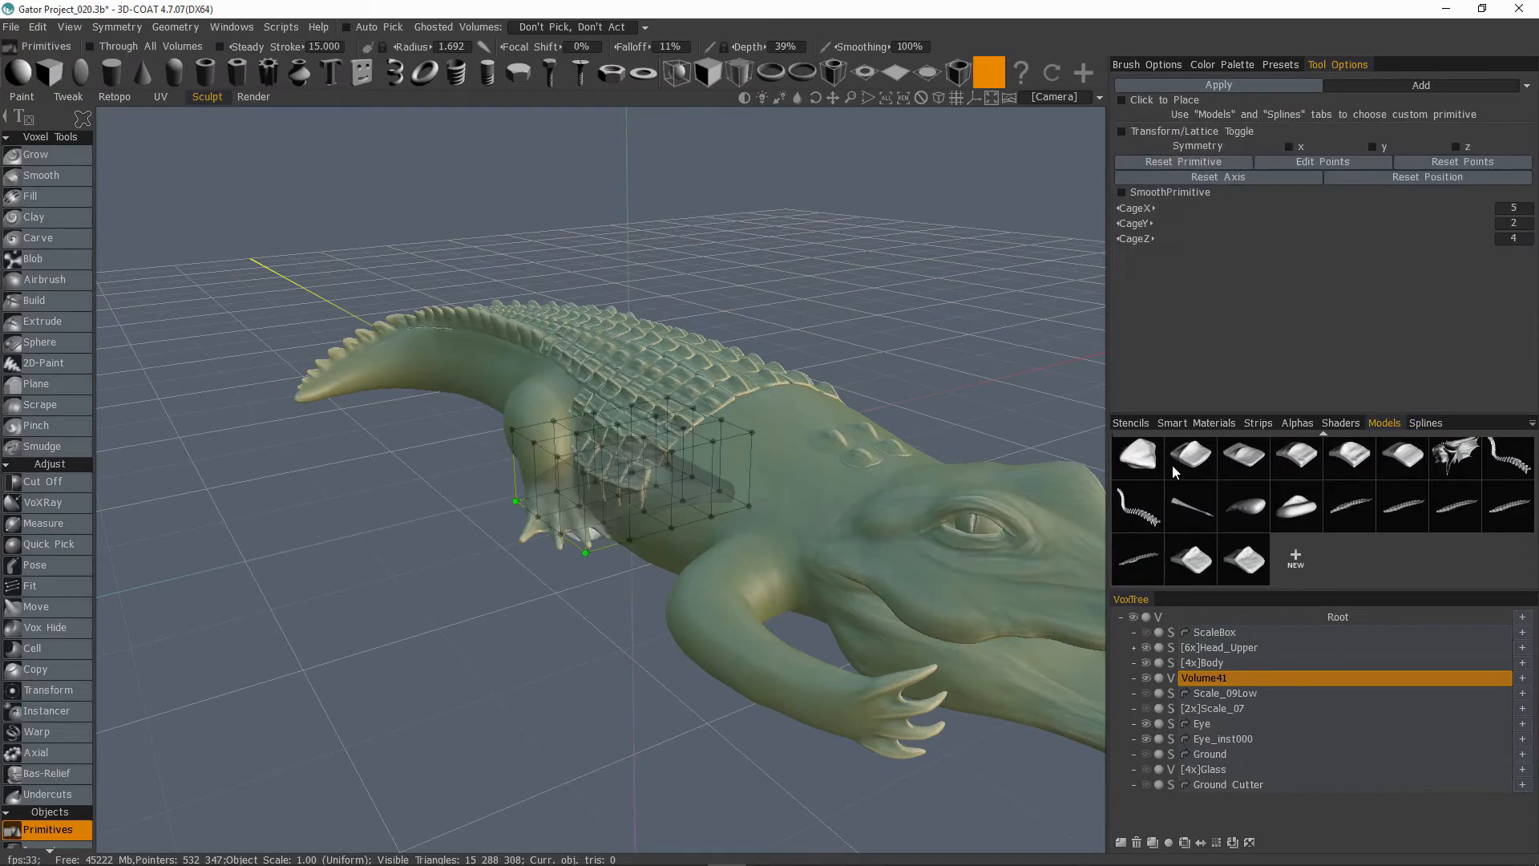
drag(447, 522, 610, 529)
Step: Examine the alligator reference image in the Color Palette and compare its neck scales with those on the sculpt
alt+right_drag(973, 396, 1005, 241)
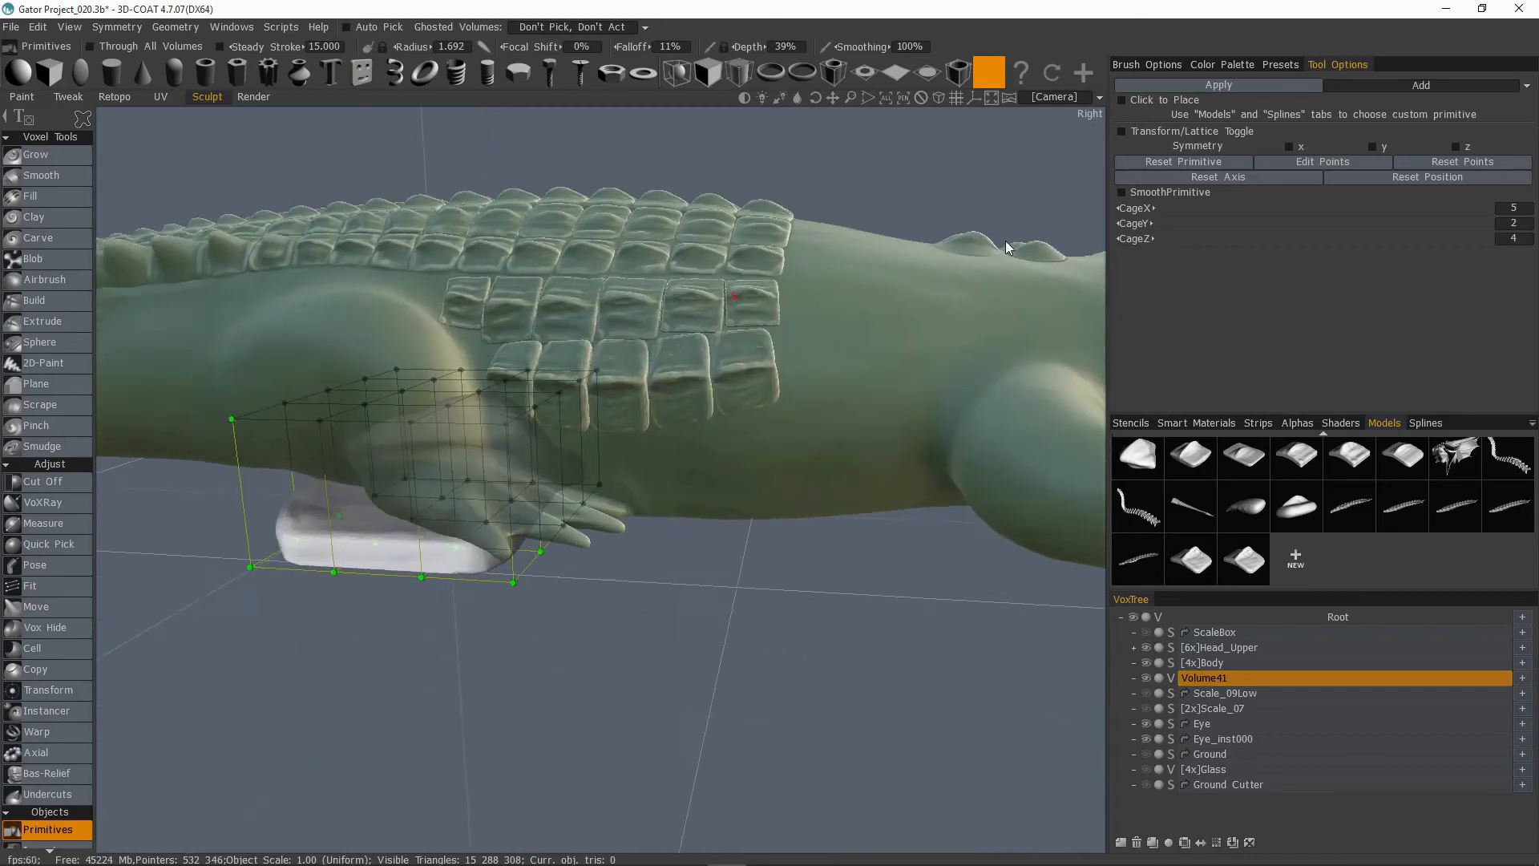
alt+drag(1005, 241, 825, 556)
alt+middle_drag(825, 556, 713, 561)
click(1224, 66)
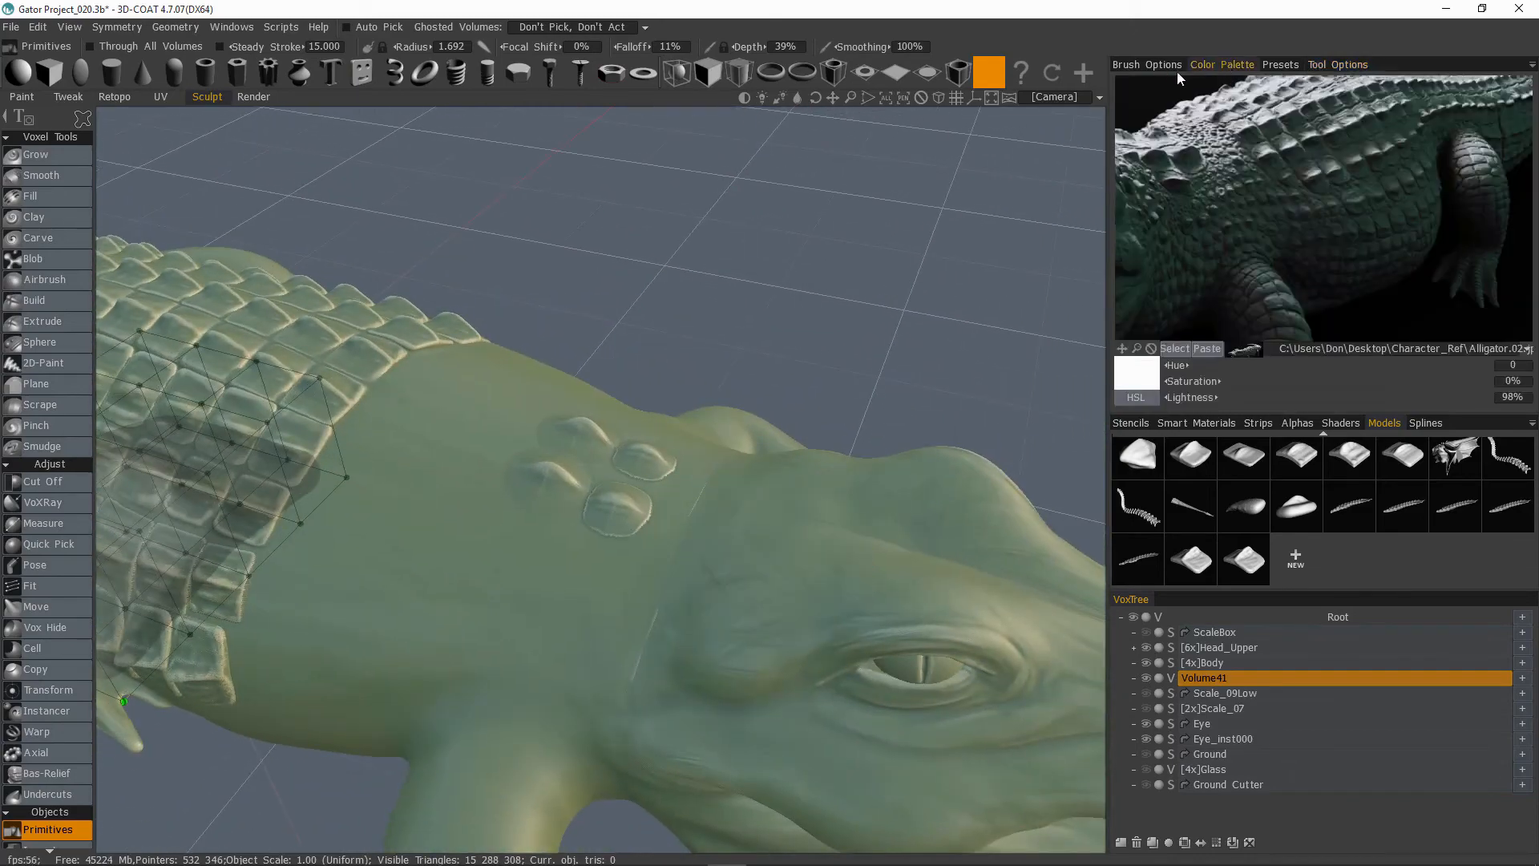
alt+middle_drag(1269, 189, 1391, 241)
alt+drag(789, 447, 508, 542)
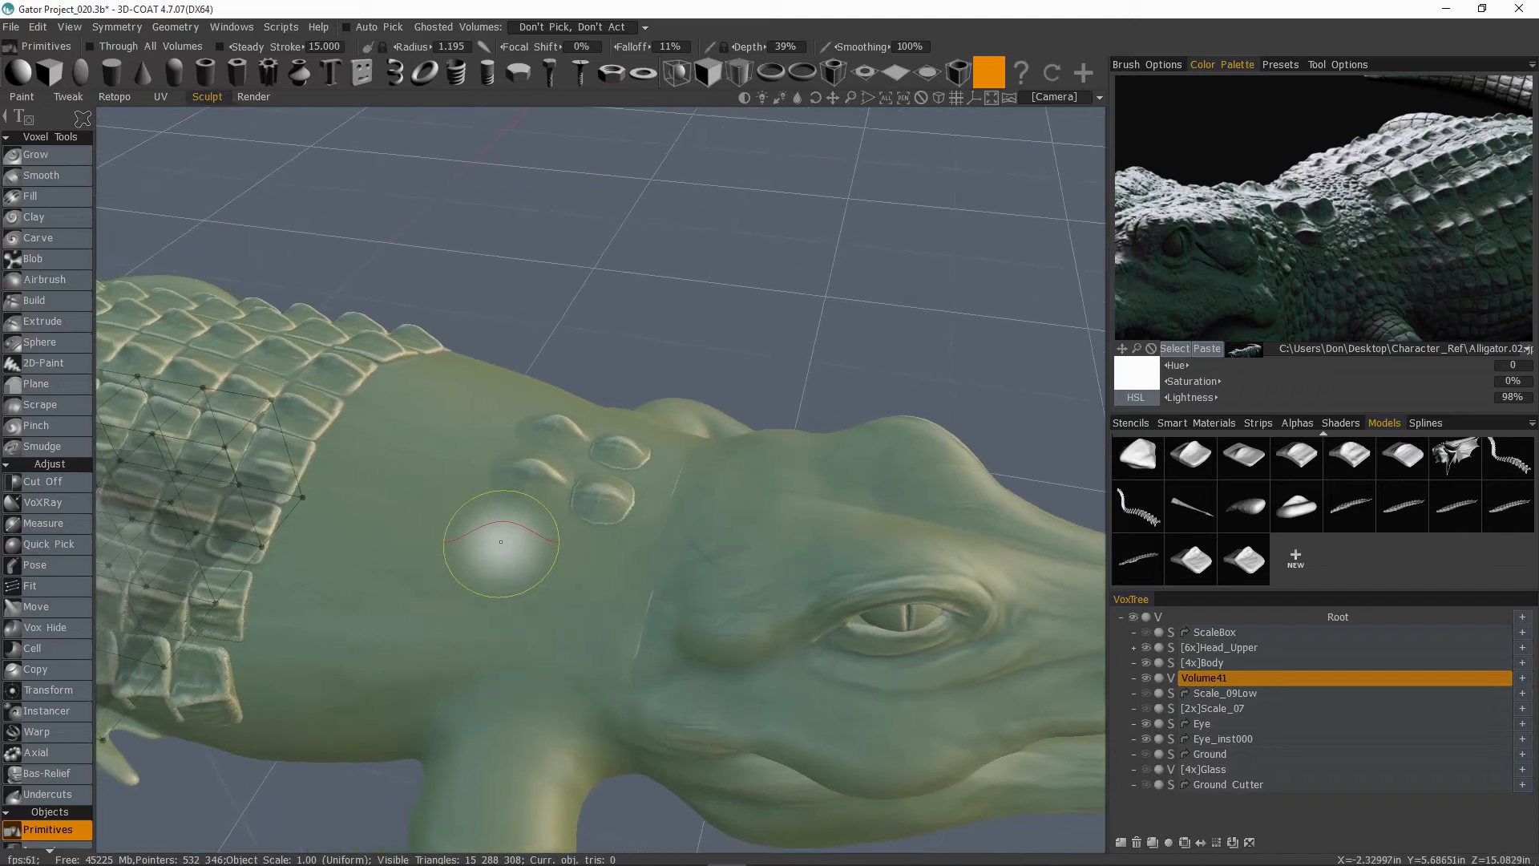
alt+middle_drag(508, 543, 564, 535)
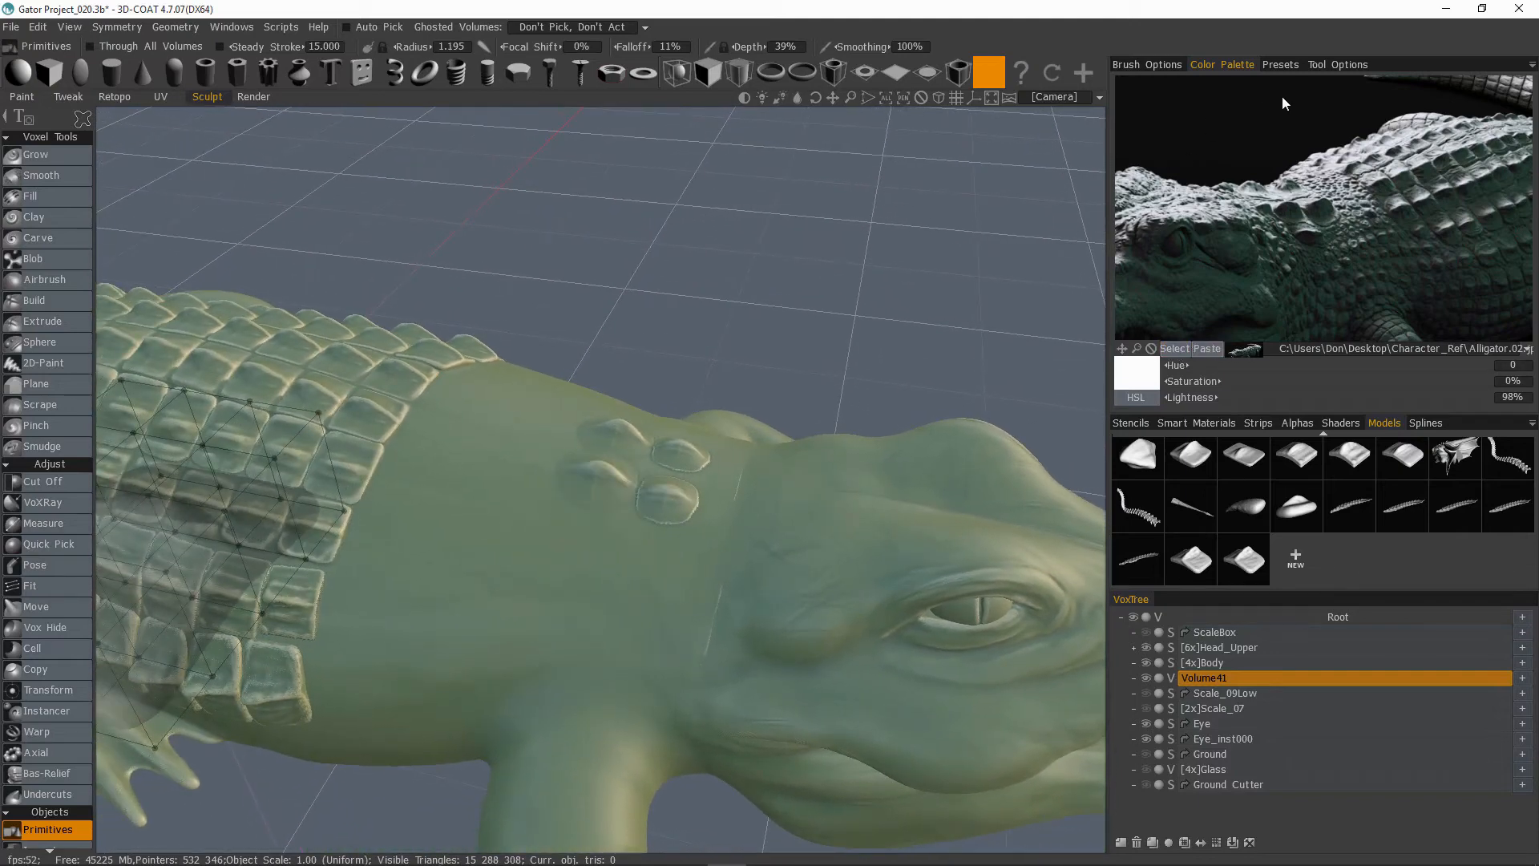
click(1334, 64)
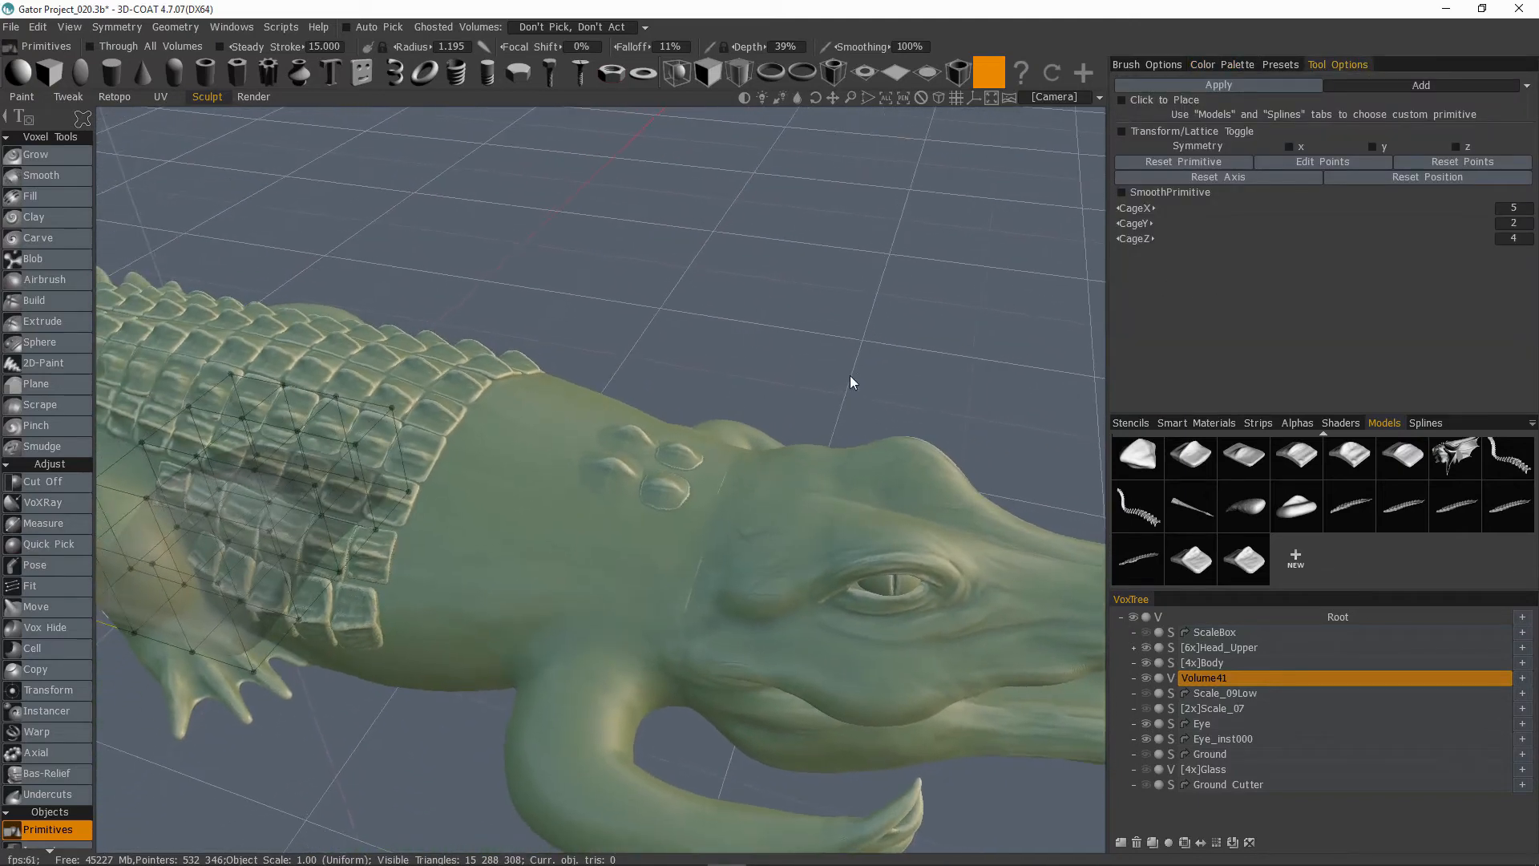
alt+drag(581, 531, 604, 500)
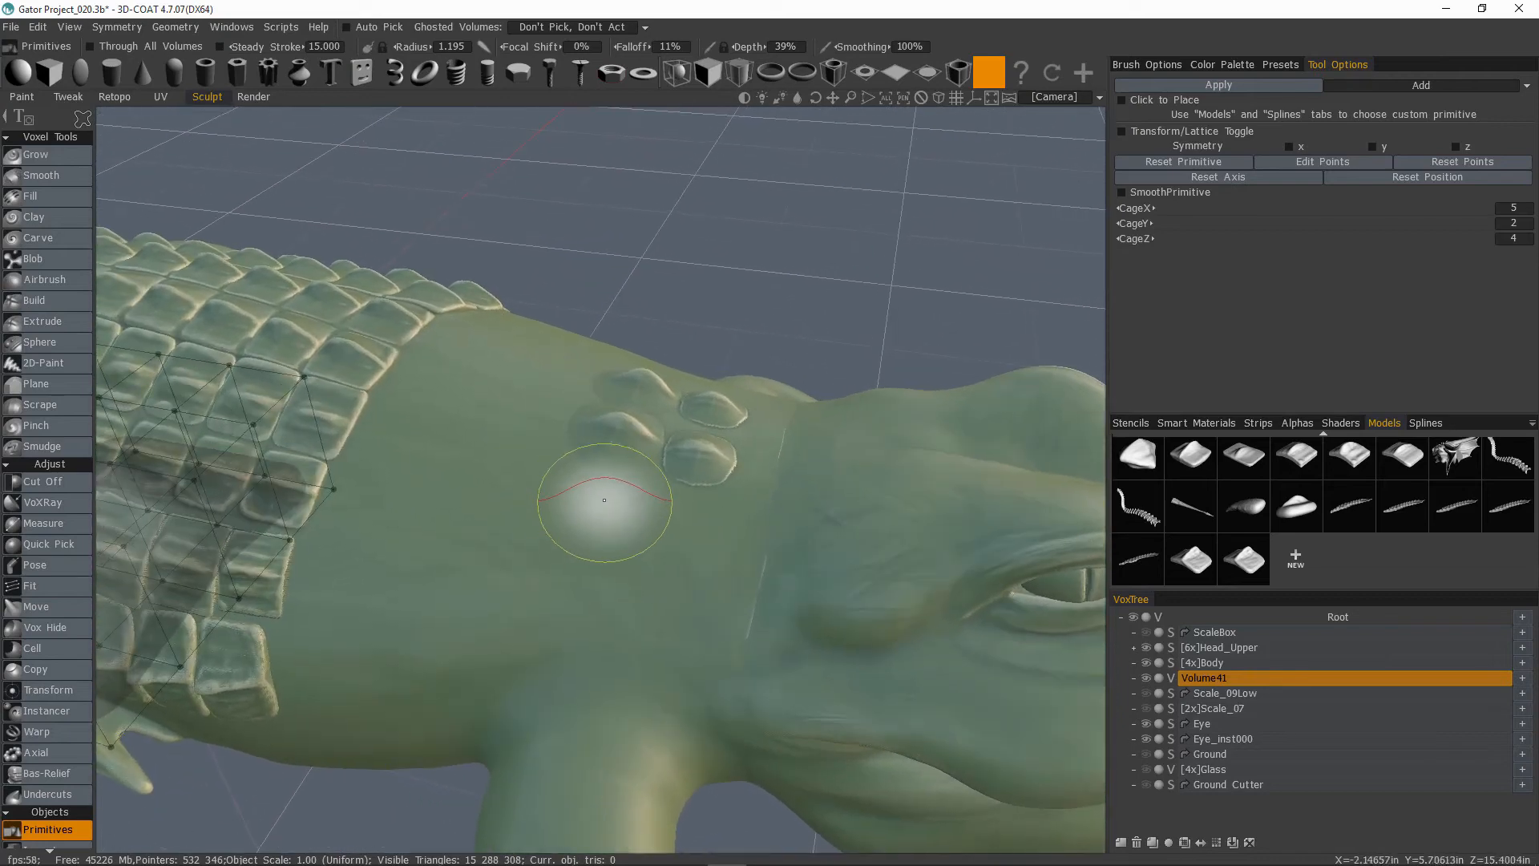
Step: Enable Click to Place and Use Stroke Direction for the scale primitive and bring the neck area into position
click(1121, 100)
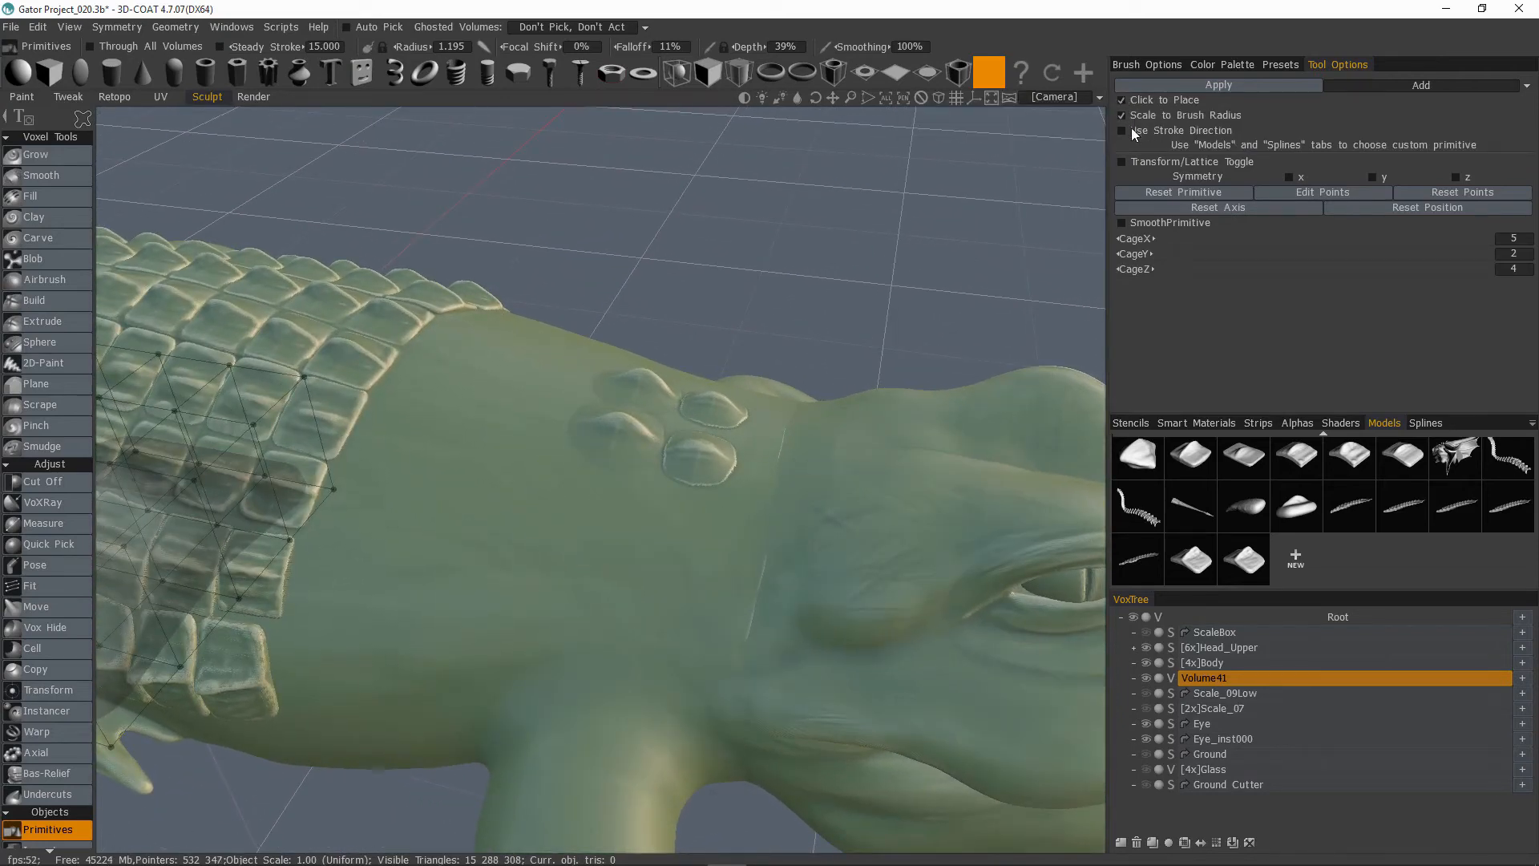
click(1122, 130)
alt+drag(646, 468, 590, 519)
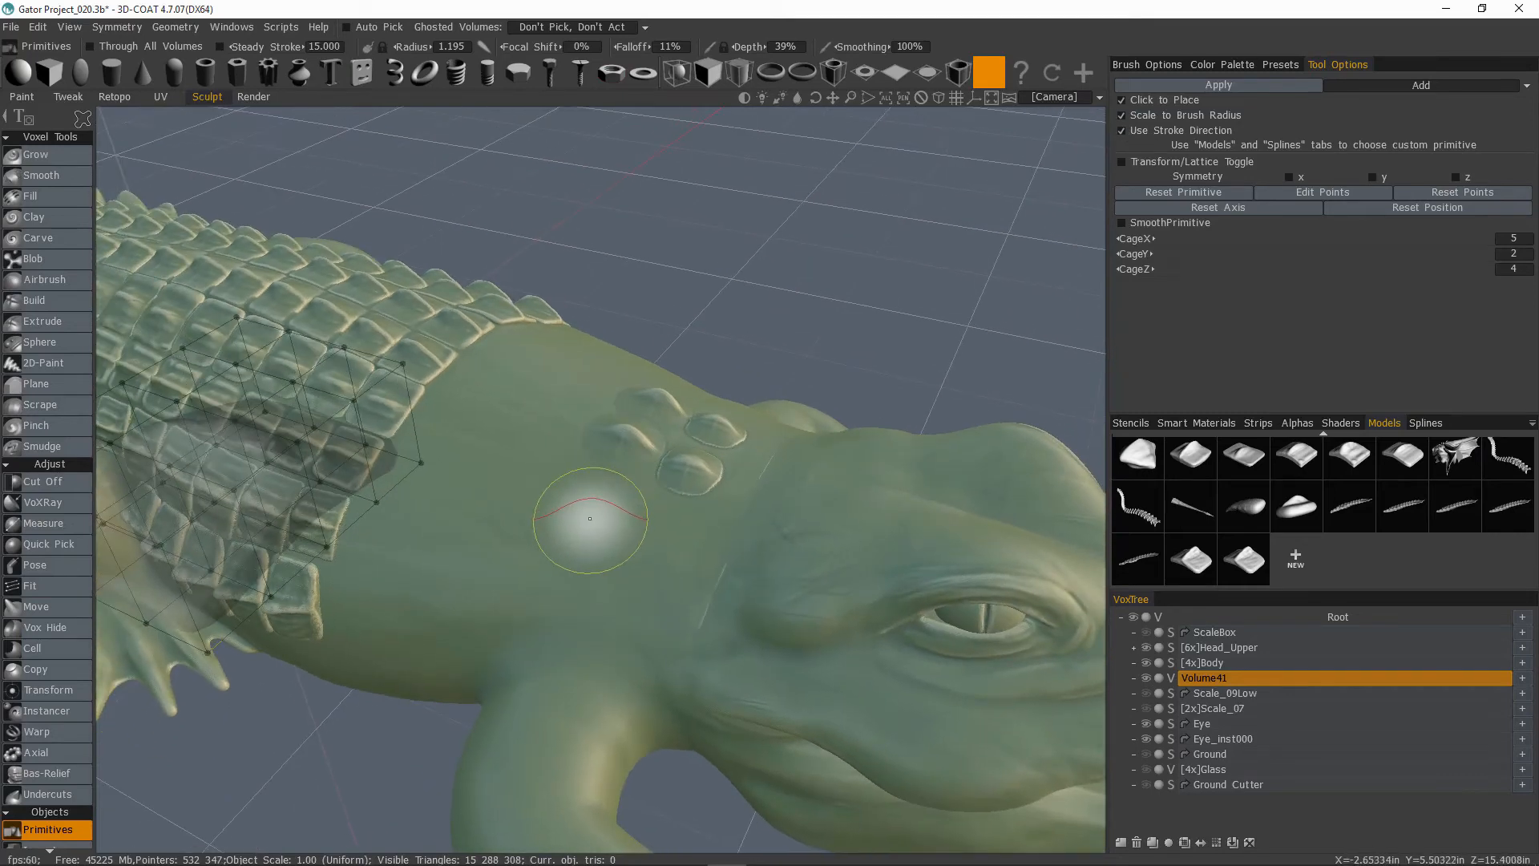
drag(704, 290, 312, 475)
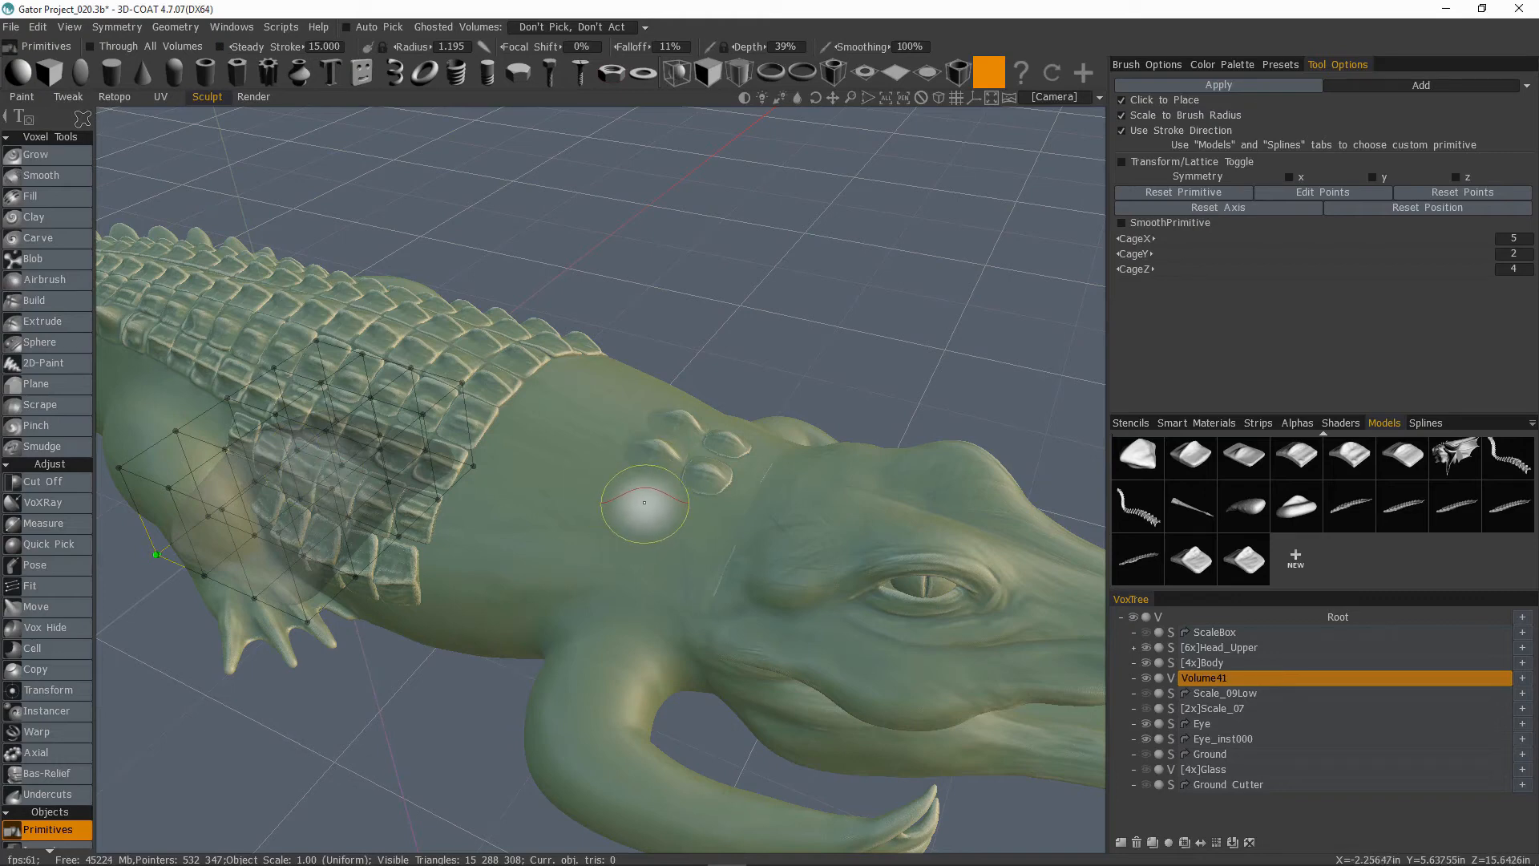
Step: Place the custom scale primitive on the neck beside the existing bumps, with radius 1.041 and its ridge aligned along the body
mouse_move(645, 503)
alt+mouse_down()
mouse_move(632, 505)
mouse_move(732, 508)
mouse_move(640, 504)
alt+mouse_up()
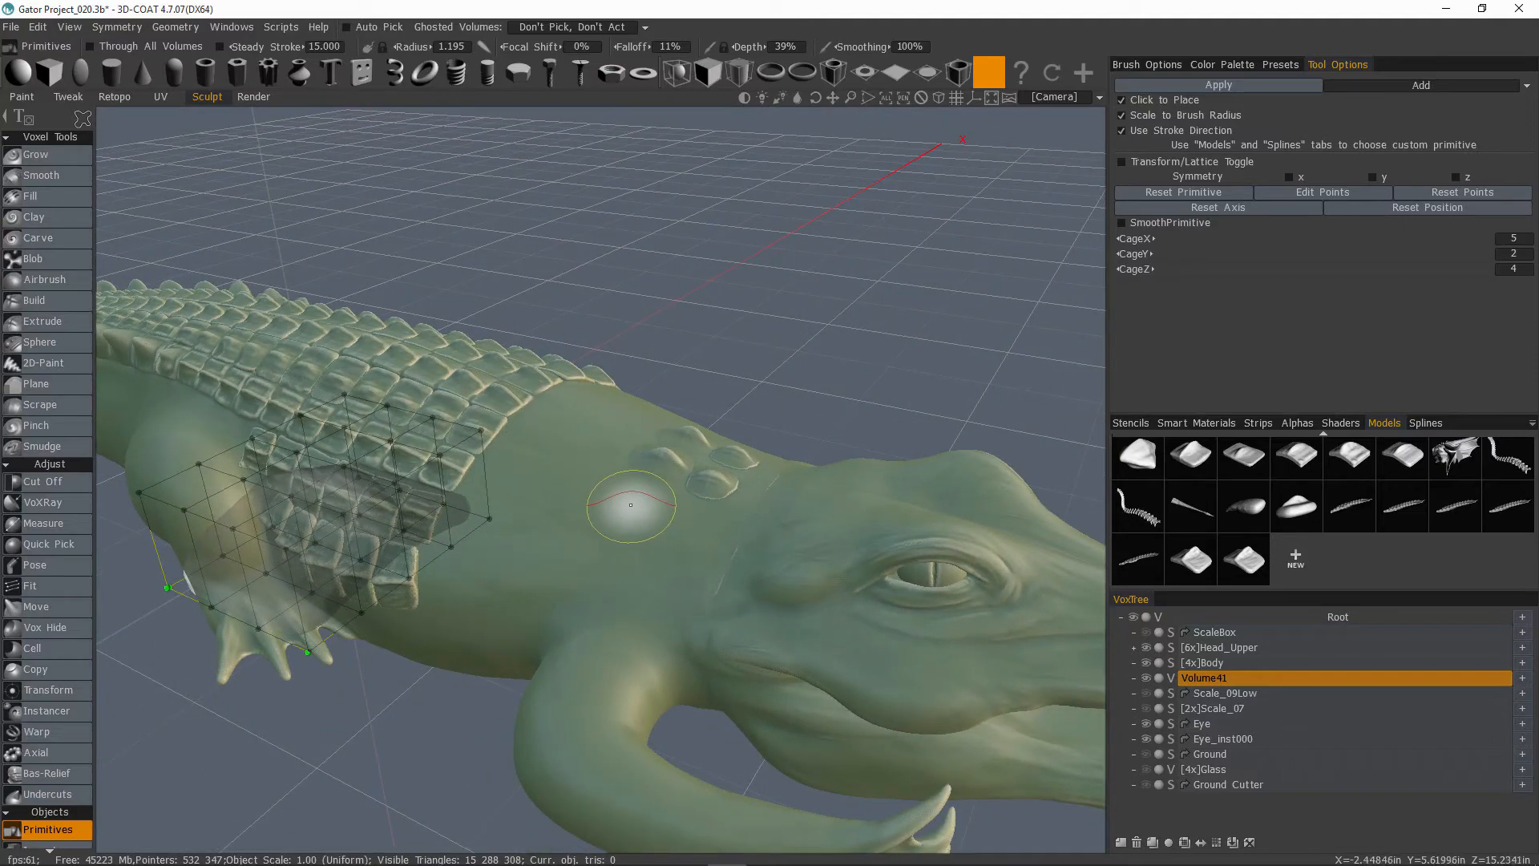
click(631, 505)
scroll(739, 585, up, 5)
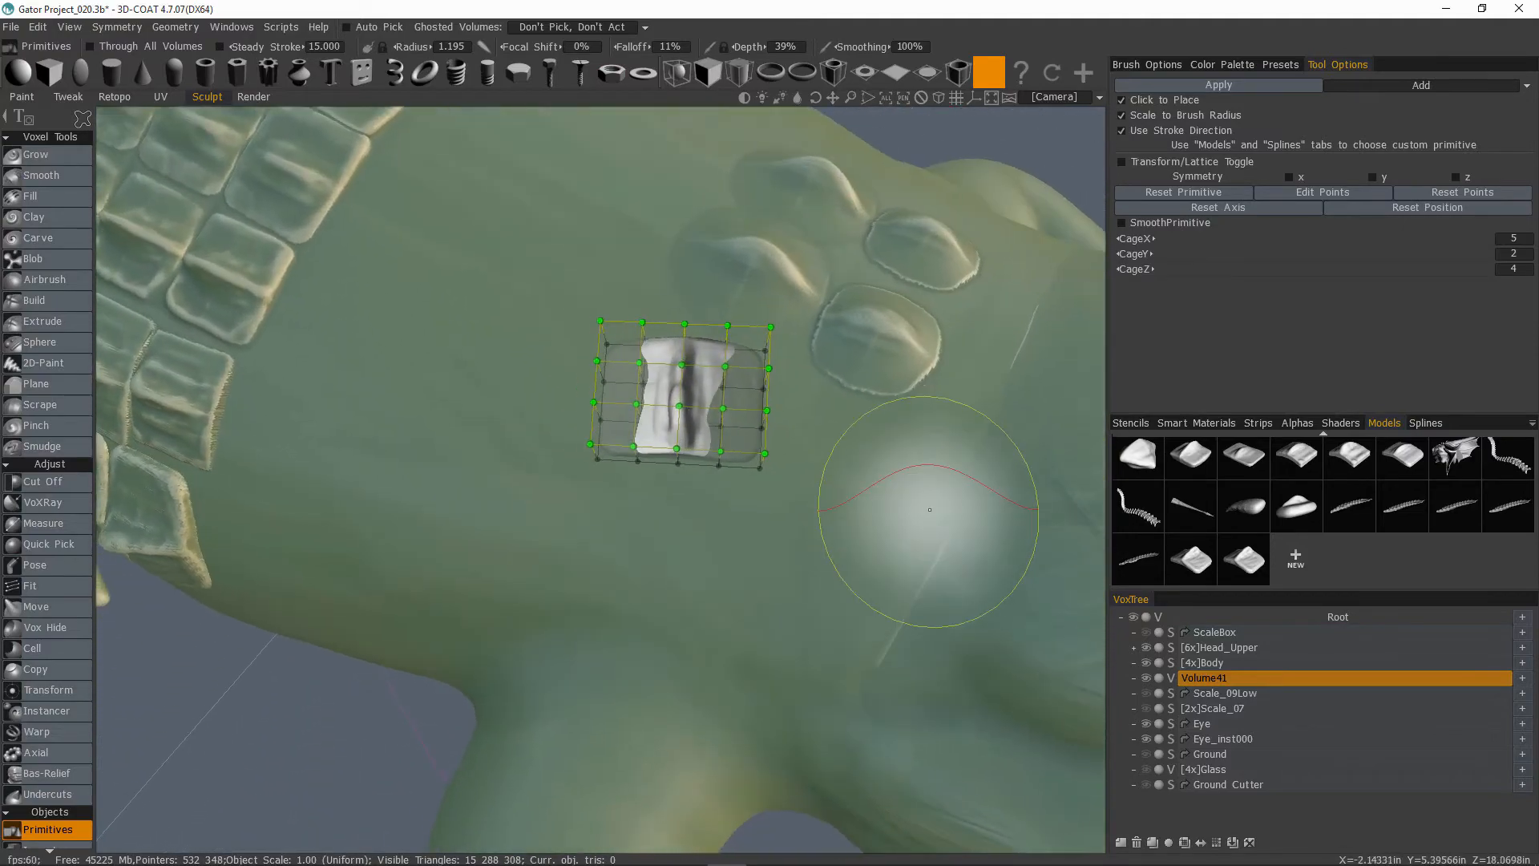
alt+drag(930, 509, 658, 481)
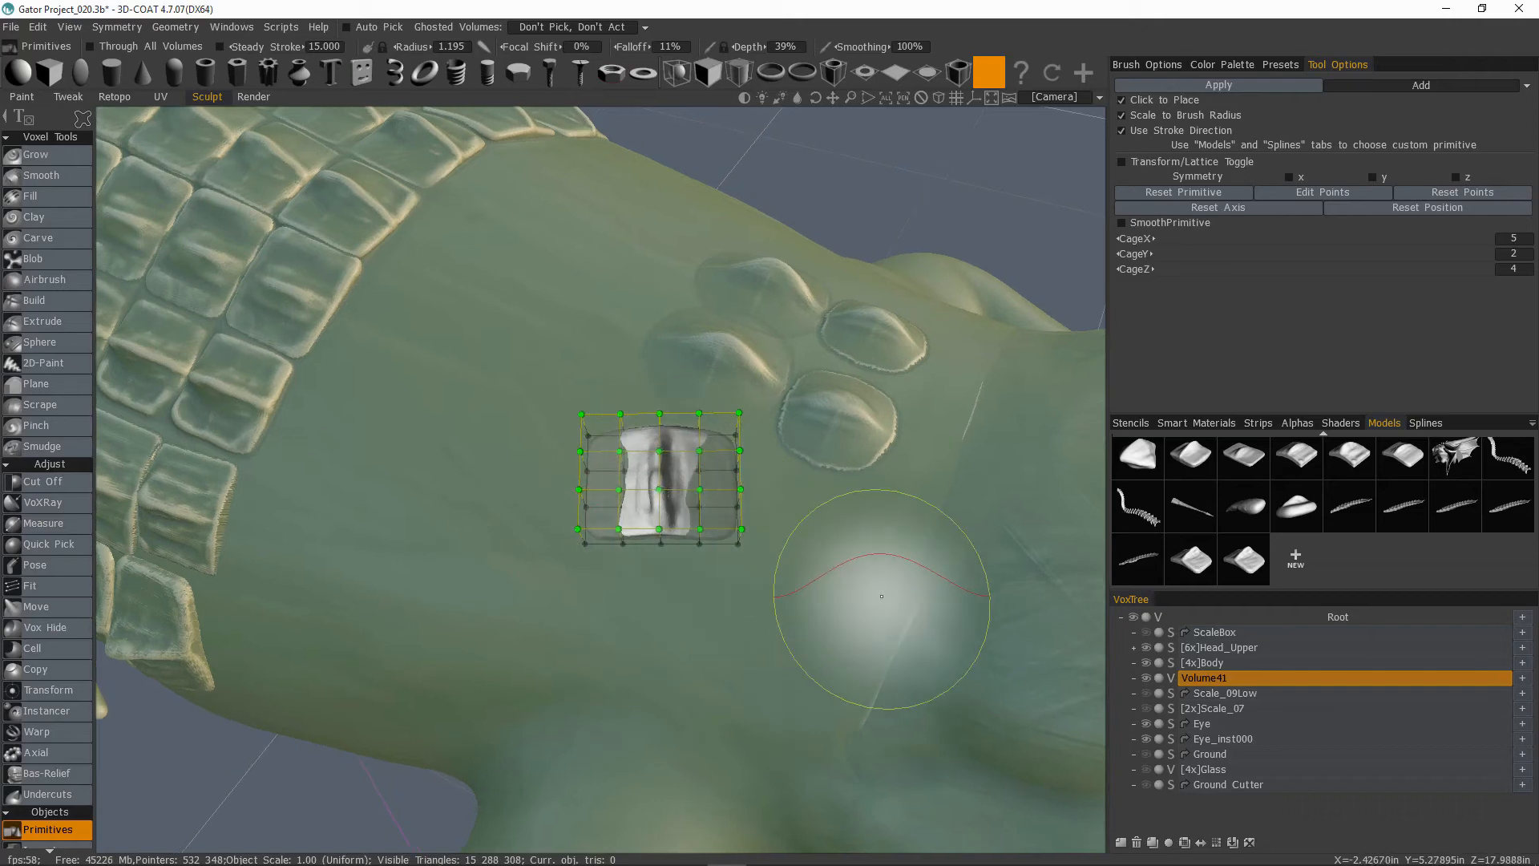
mouse_move(728, 550)
alt+mouse_down()
mouse_move(818, 588)
mouse_move(665, 473)
mouse_move(650, 503)
mouse_move(670, 464)
mouse_move(636, 446)
mouse_move(632, 497)
mouse_move(667, 496)
mouse_move(685, 466)
mouse_move(662, 507)
mouse_move(705, 493)
alt+mouse_up()
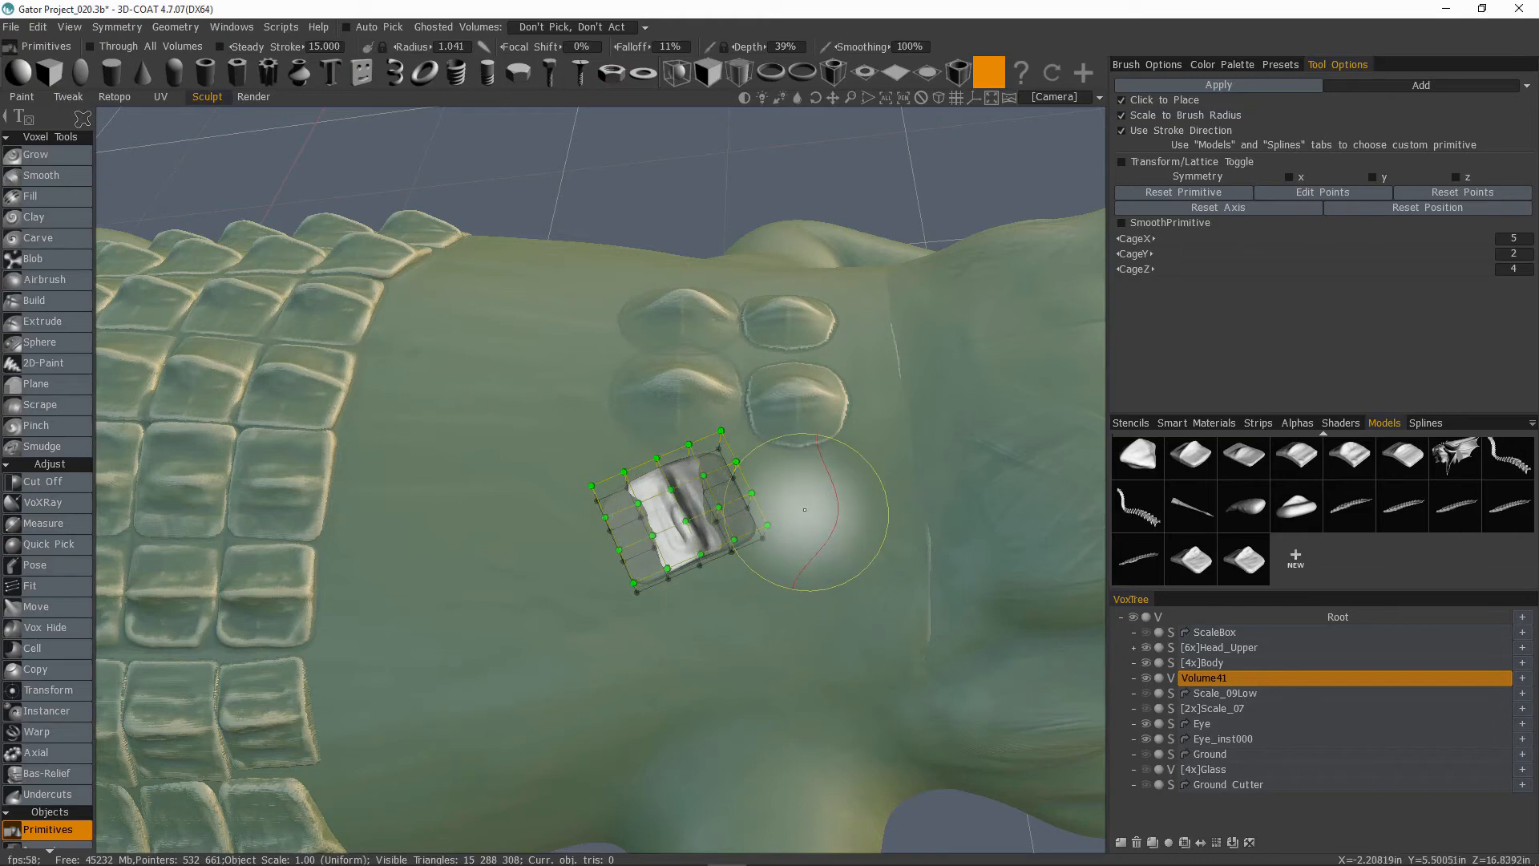
click(805, 510)
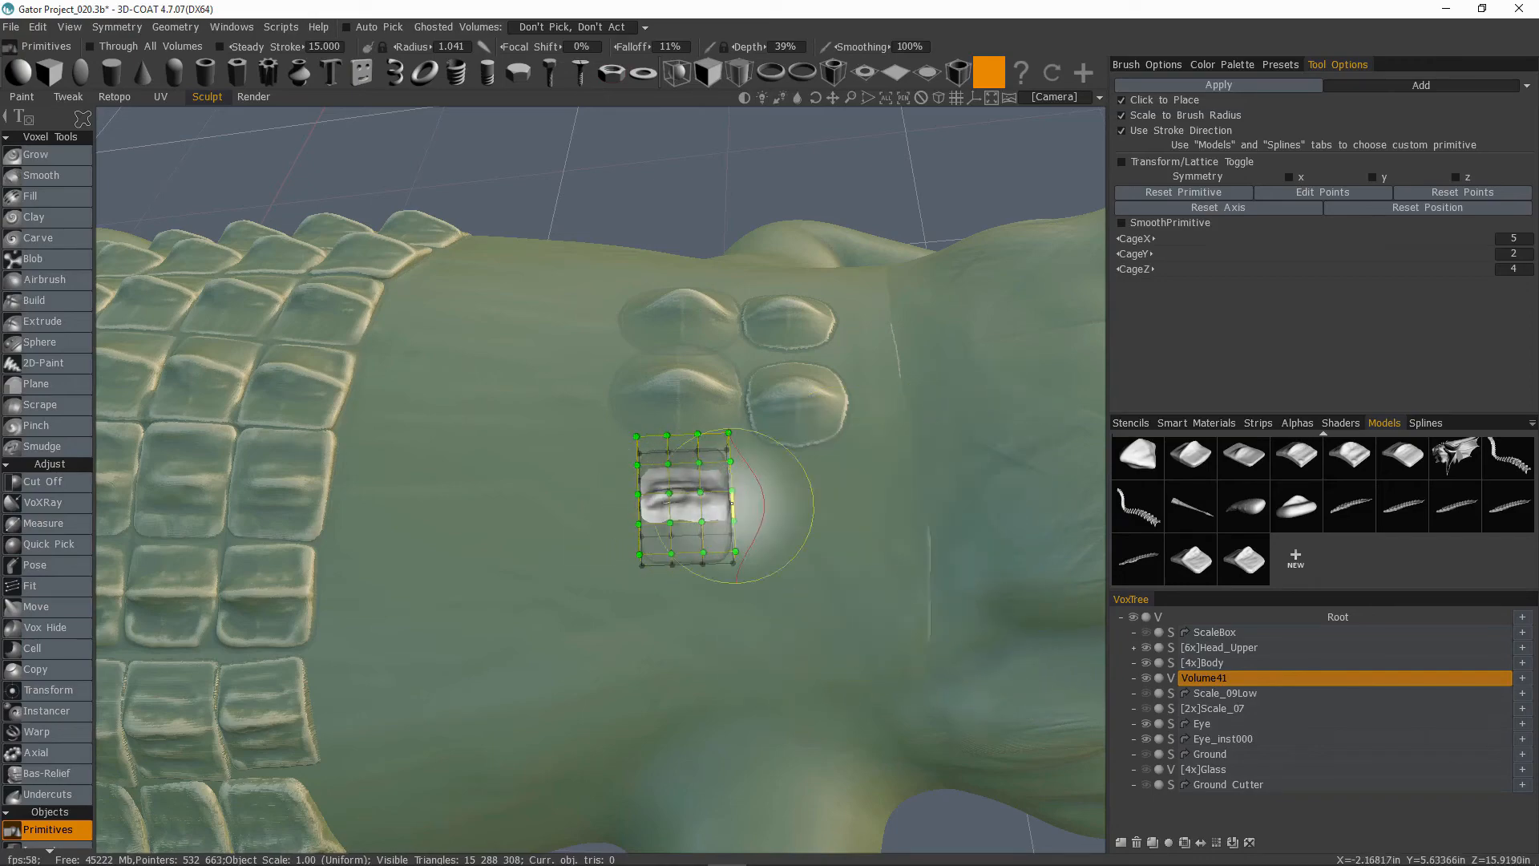
Step: Turn on Transform/Lattice Toggle and adjust the scale primitive's position and tilt to follow the neck surface
alt+drag(731, 503, 1002, 400)
click(1121, 161)
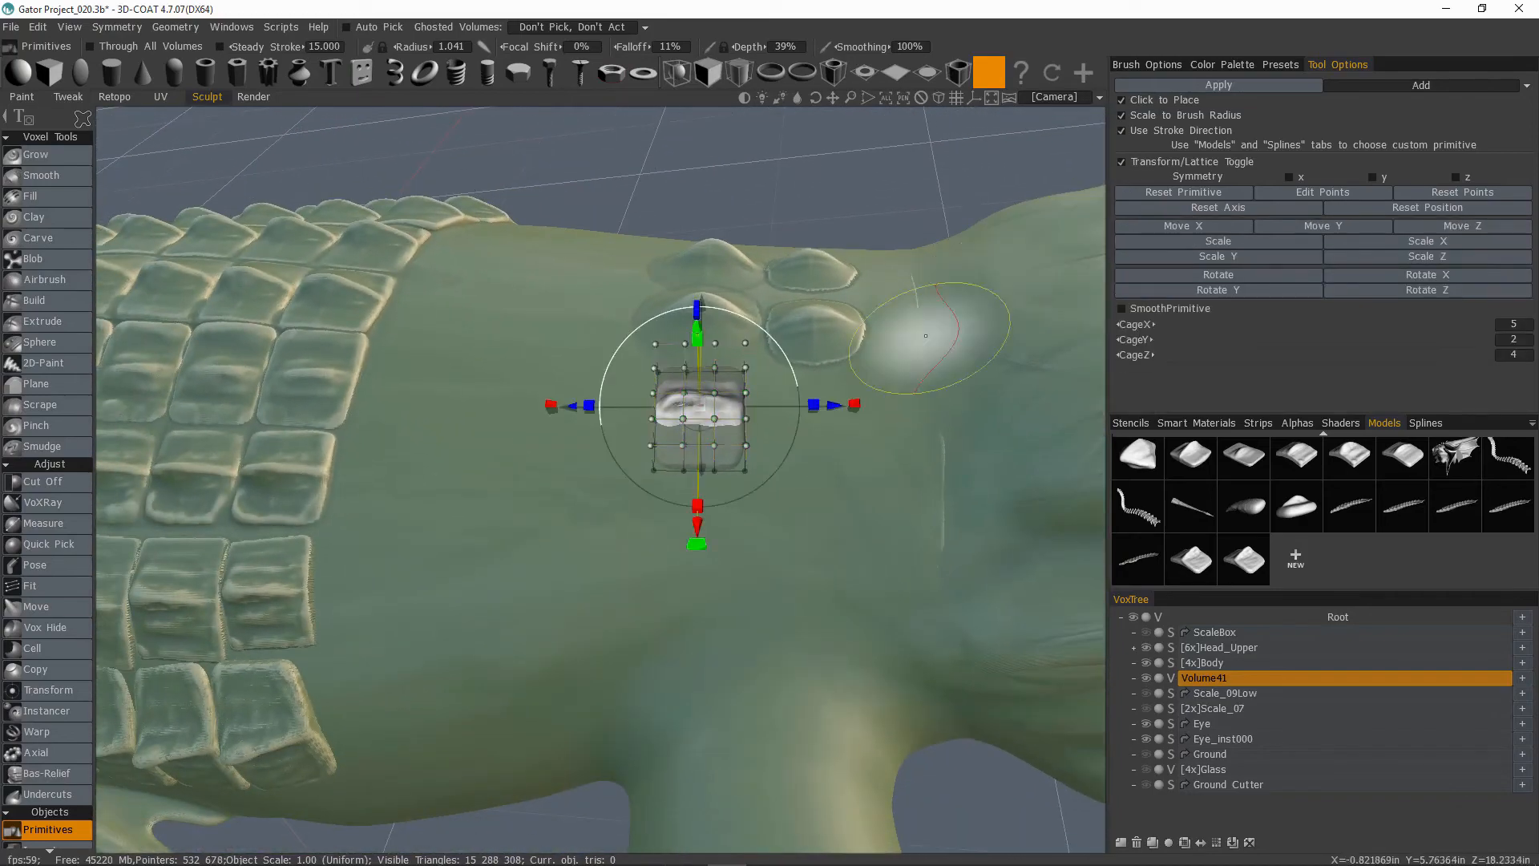
alt+drag(922, 561, 910, 412)
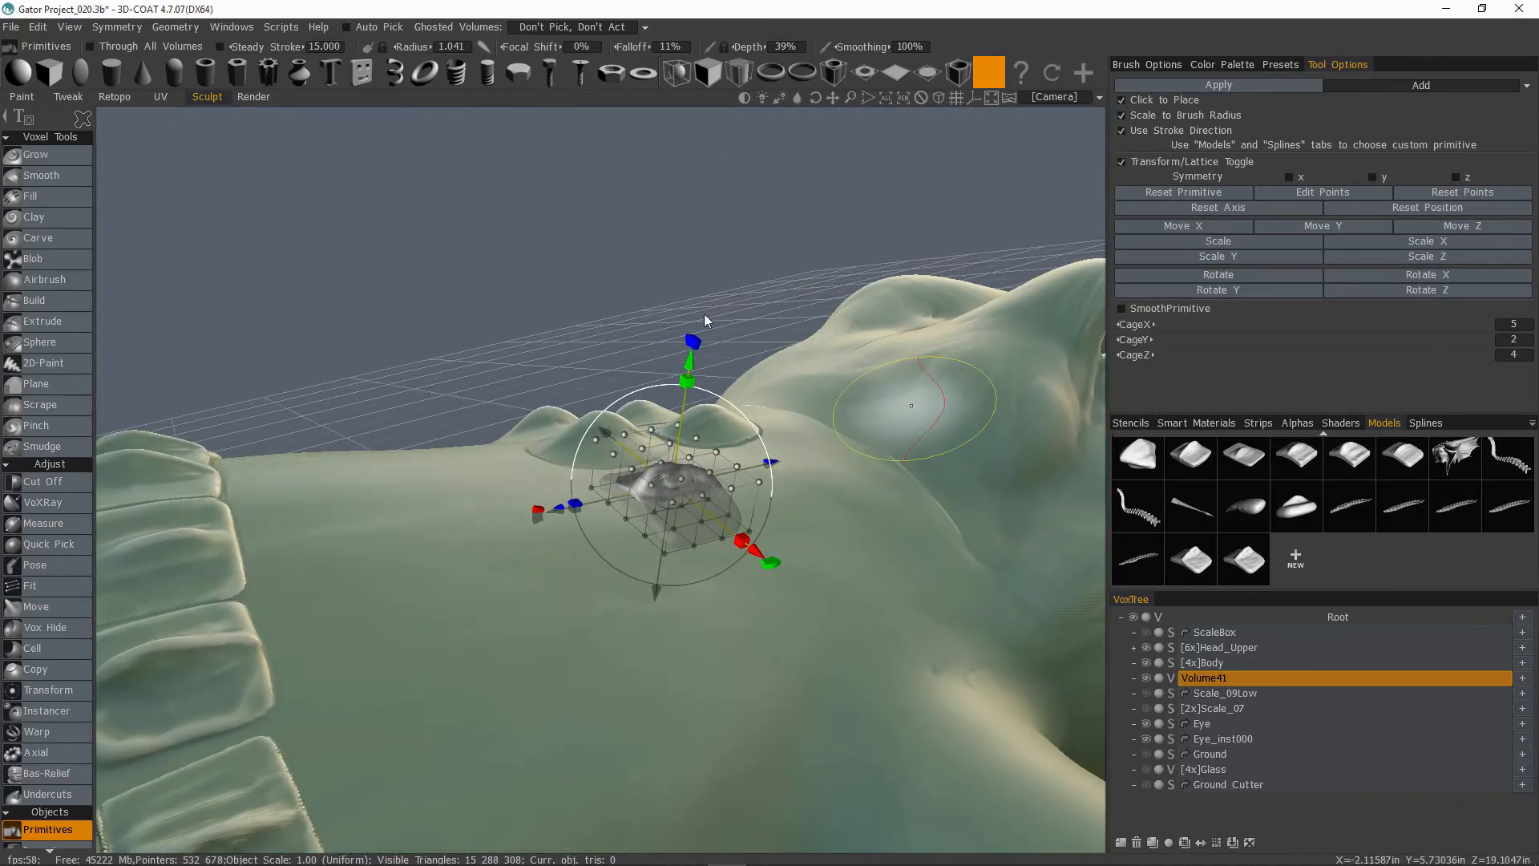
drag(686, 368, 637, 324)
alt+drag(637, 324, 516, 579)
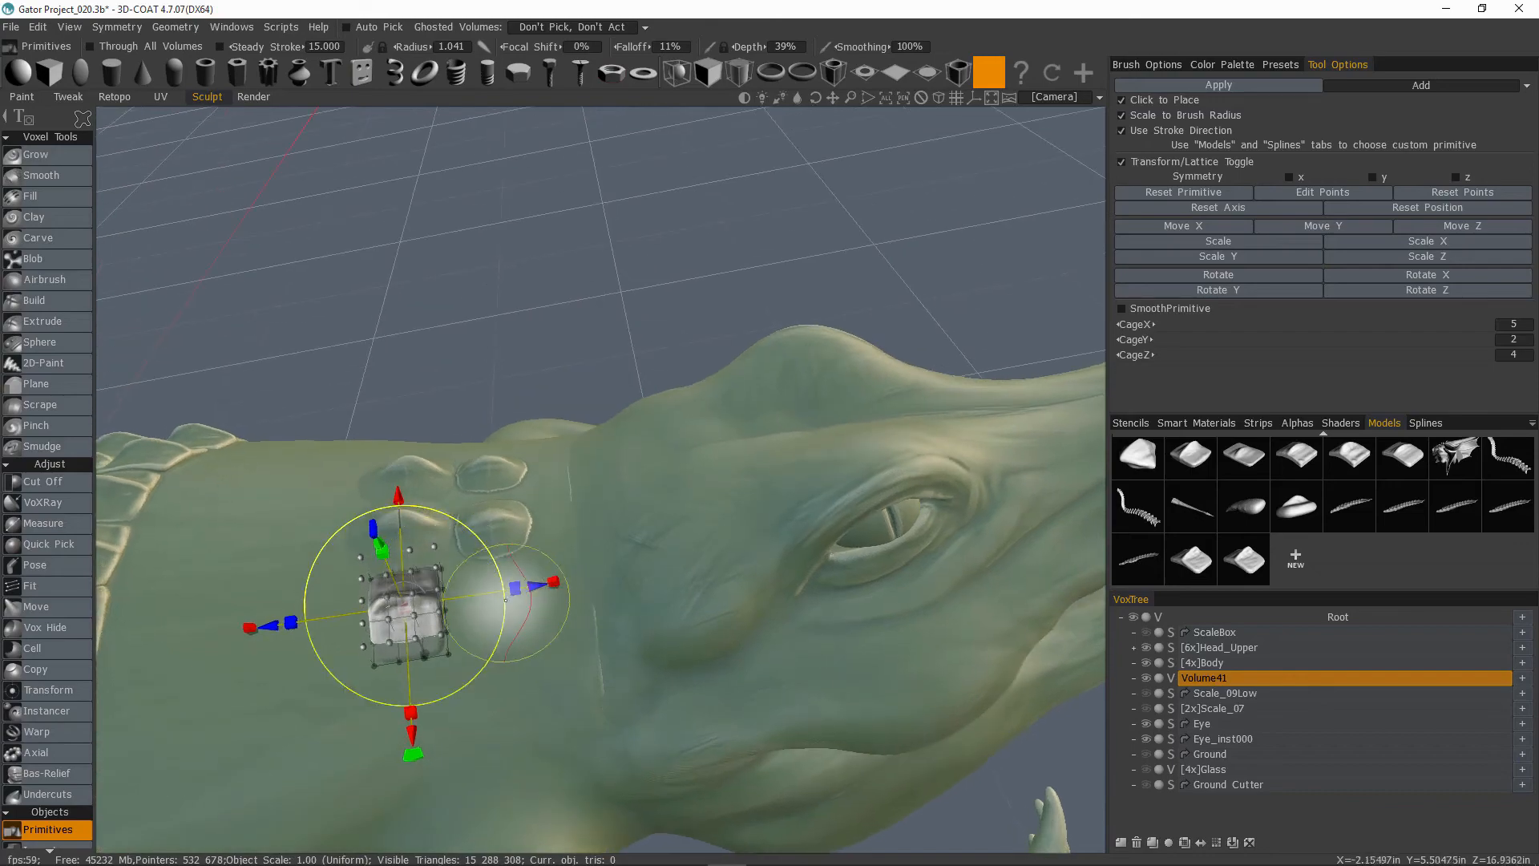
drag(483, 669, 475, 677)
alt+drag(474, 677, 639, 657)
Step: Increase the Volume41 layer's resolution to 4x, apply the scale primitive, and switch to the Grow tool to check it
click(1216, 842)
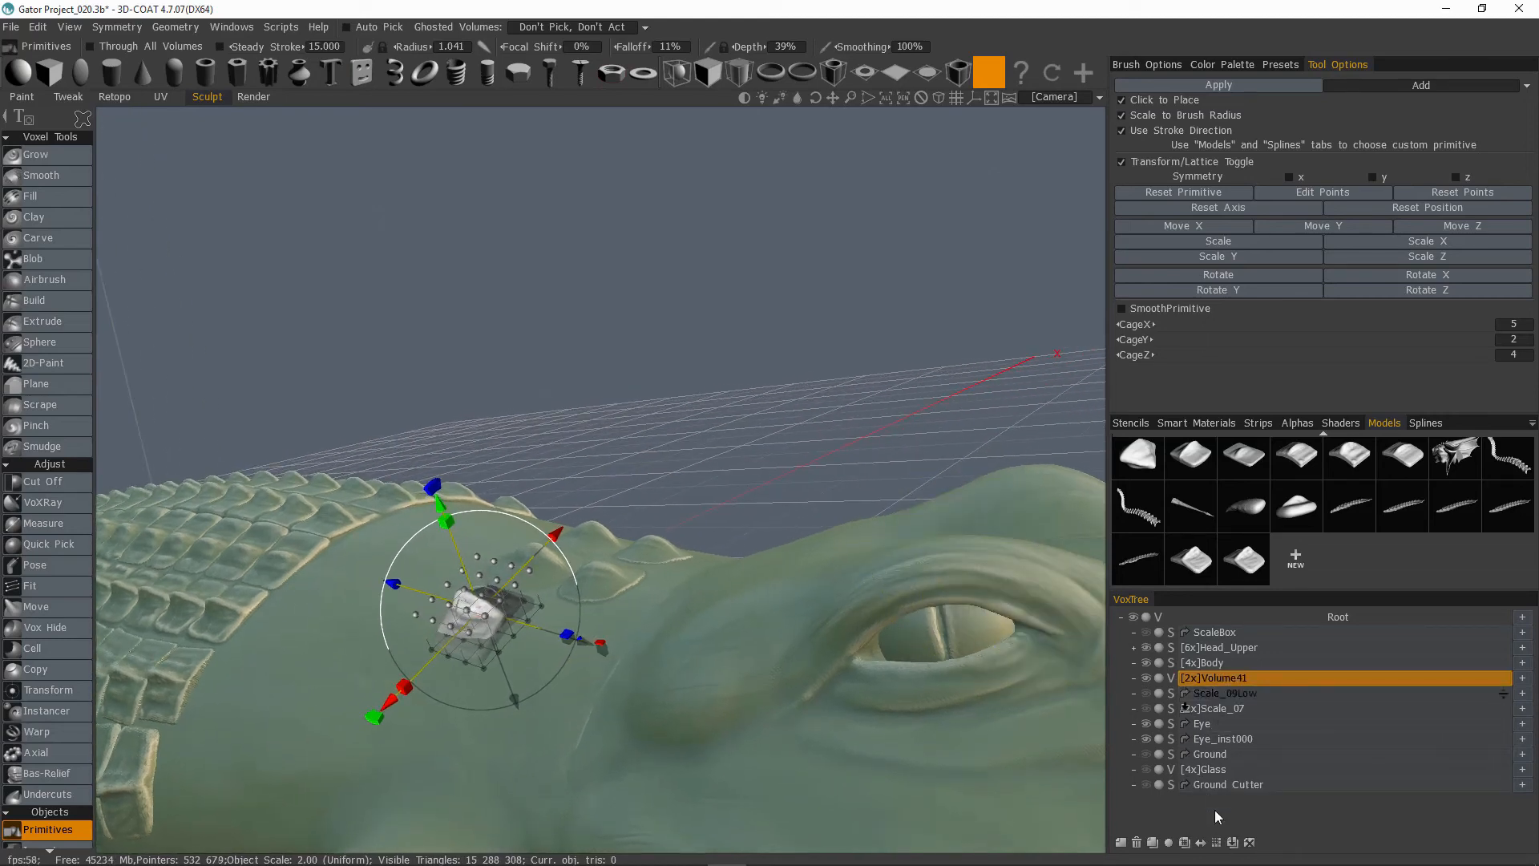
key(Return)
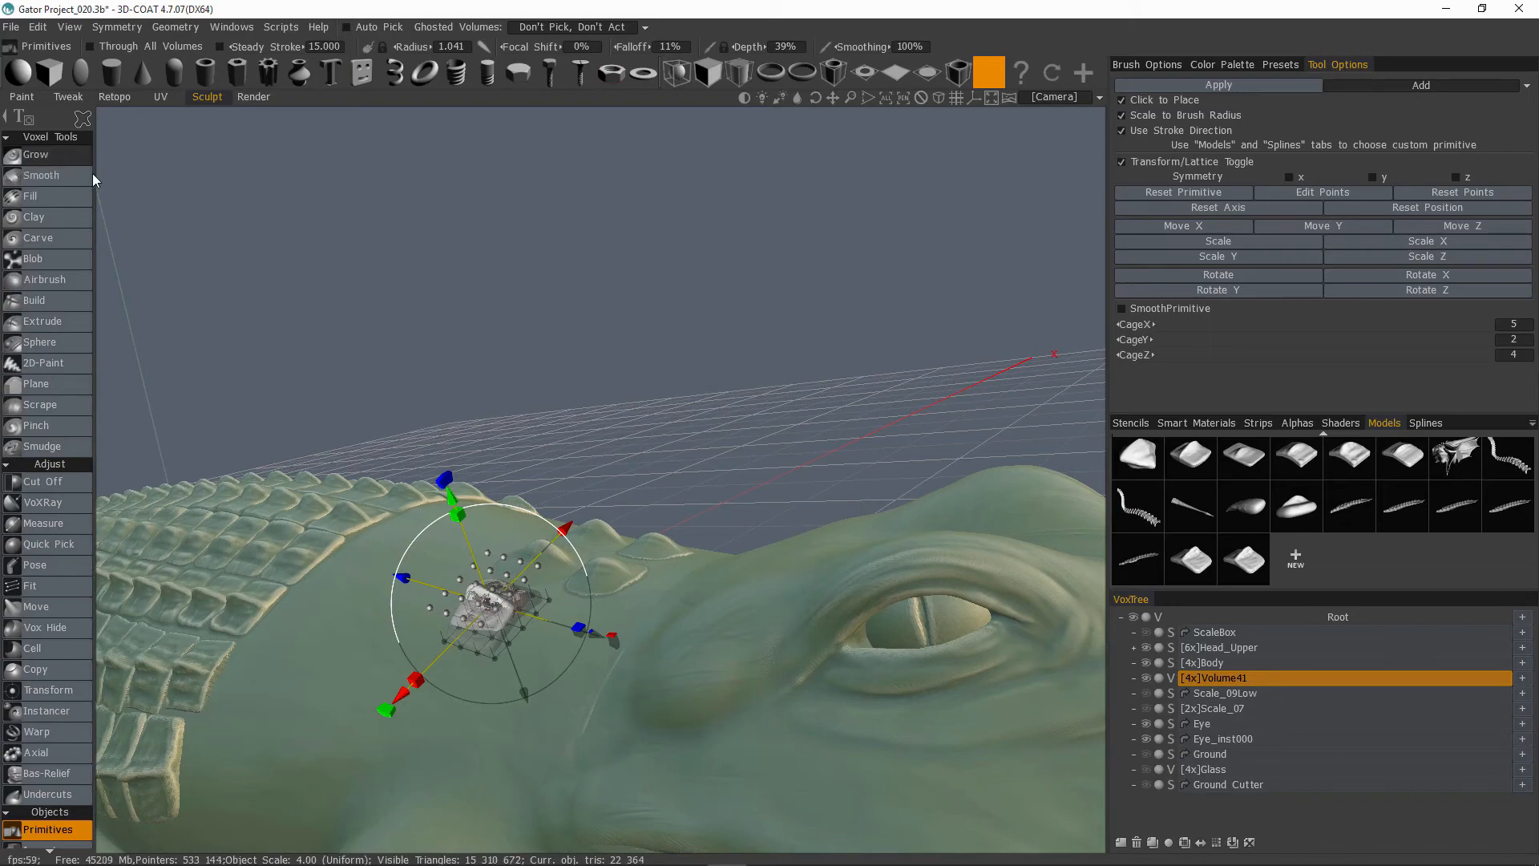
click(65, 156)
alt+drag(561, 433, 190, 168)
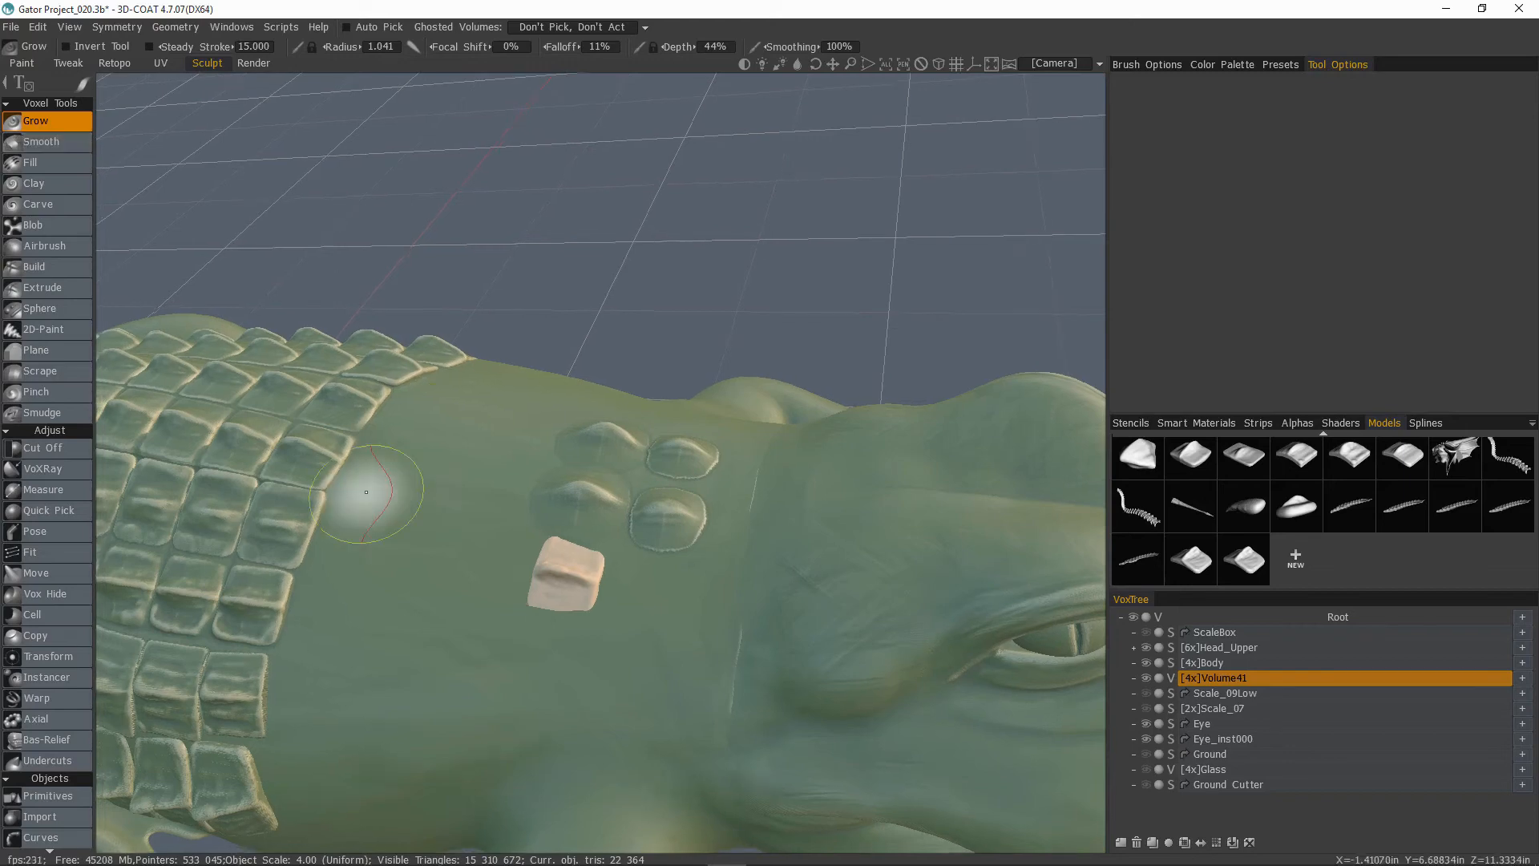
Step: Return to Primitives with Transform/Lattice Toggle off and place a smaller scale, radius 0.647, between the first neck scale and the head
click(48, 796)
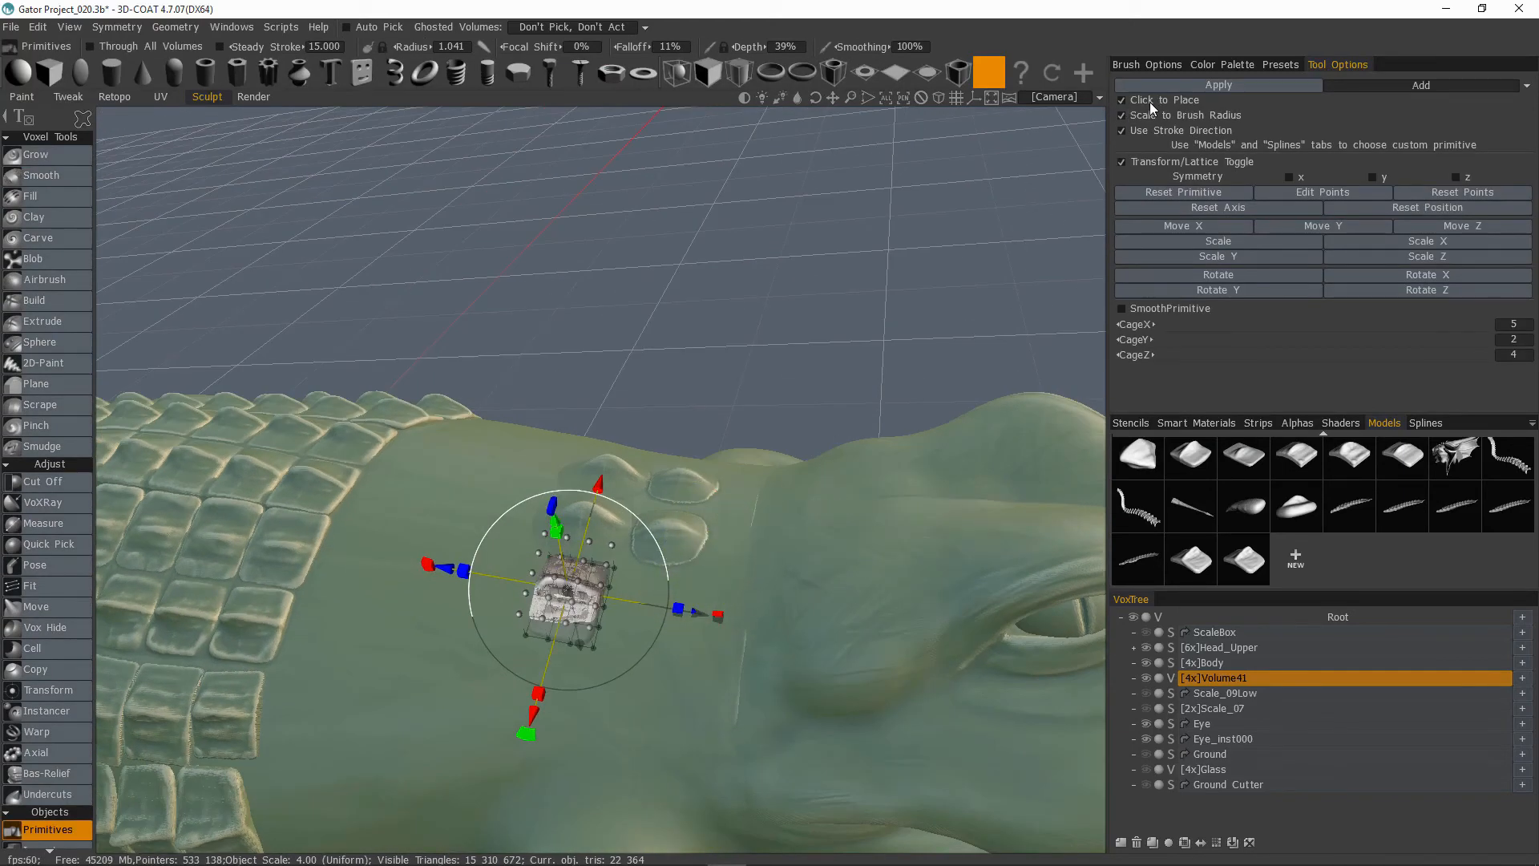
click(1121, 161)
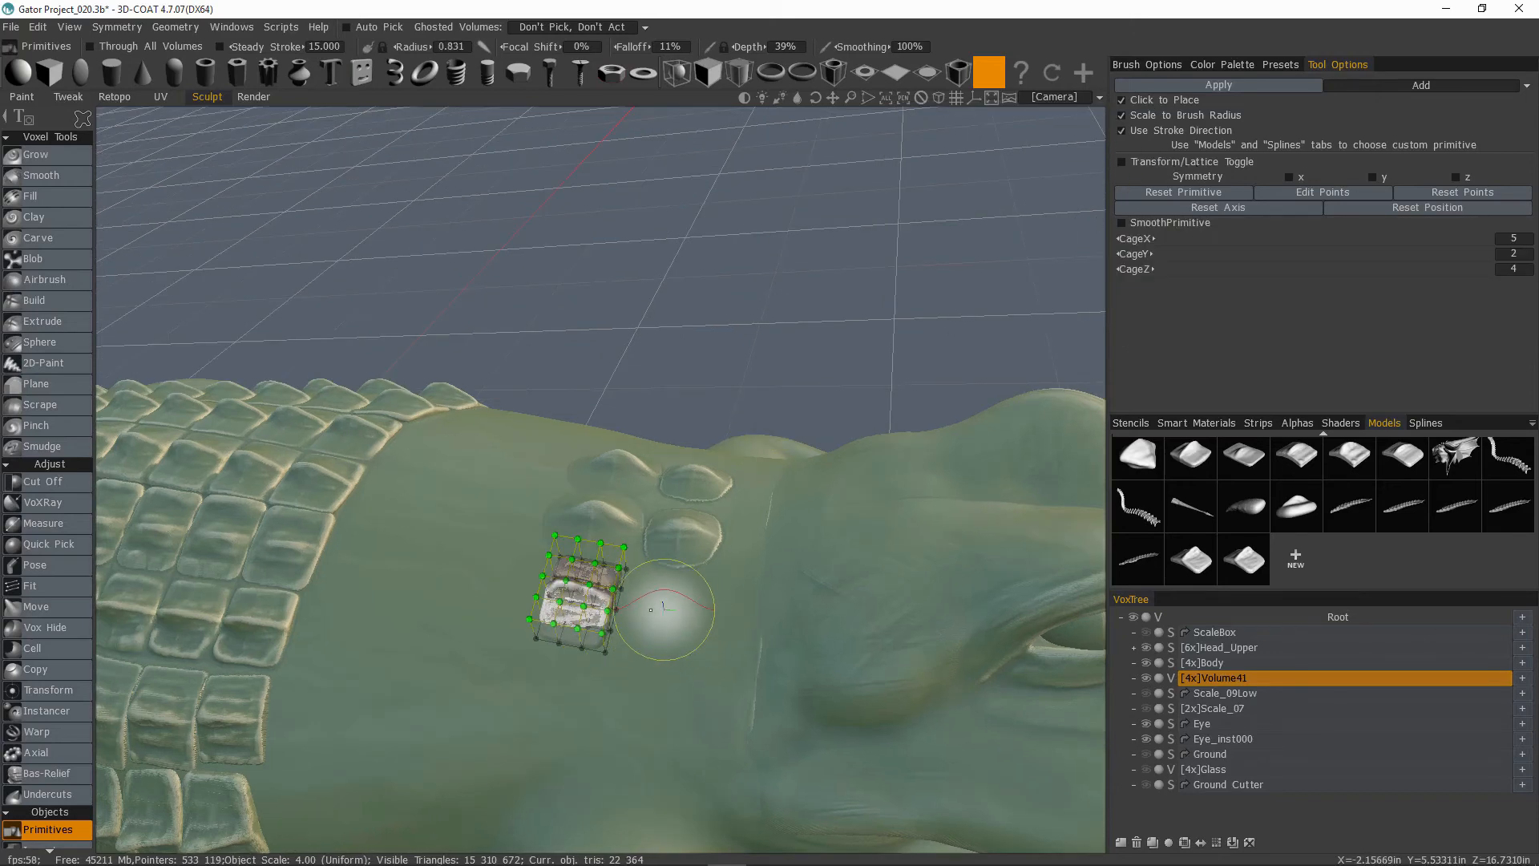
mouse_move(668, 610)
alt+mouse_down()
mouse_move(681, 673)
mouse_move(664, 608)
alt+mouse_up()
alt+right_drag(664, 608, 685, 656)
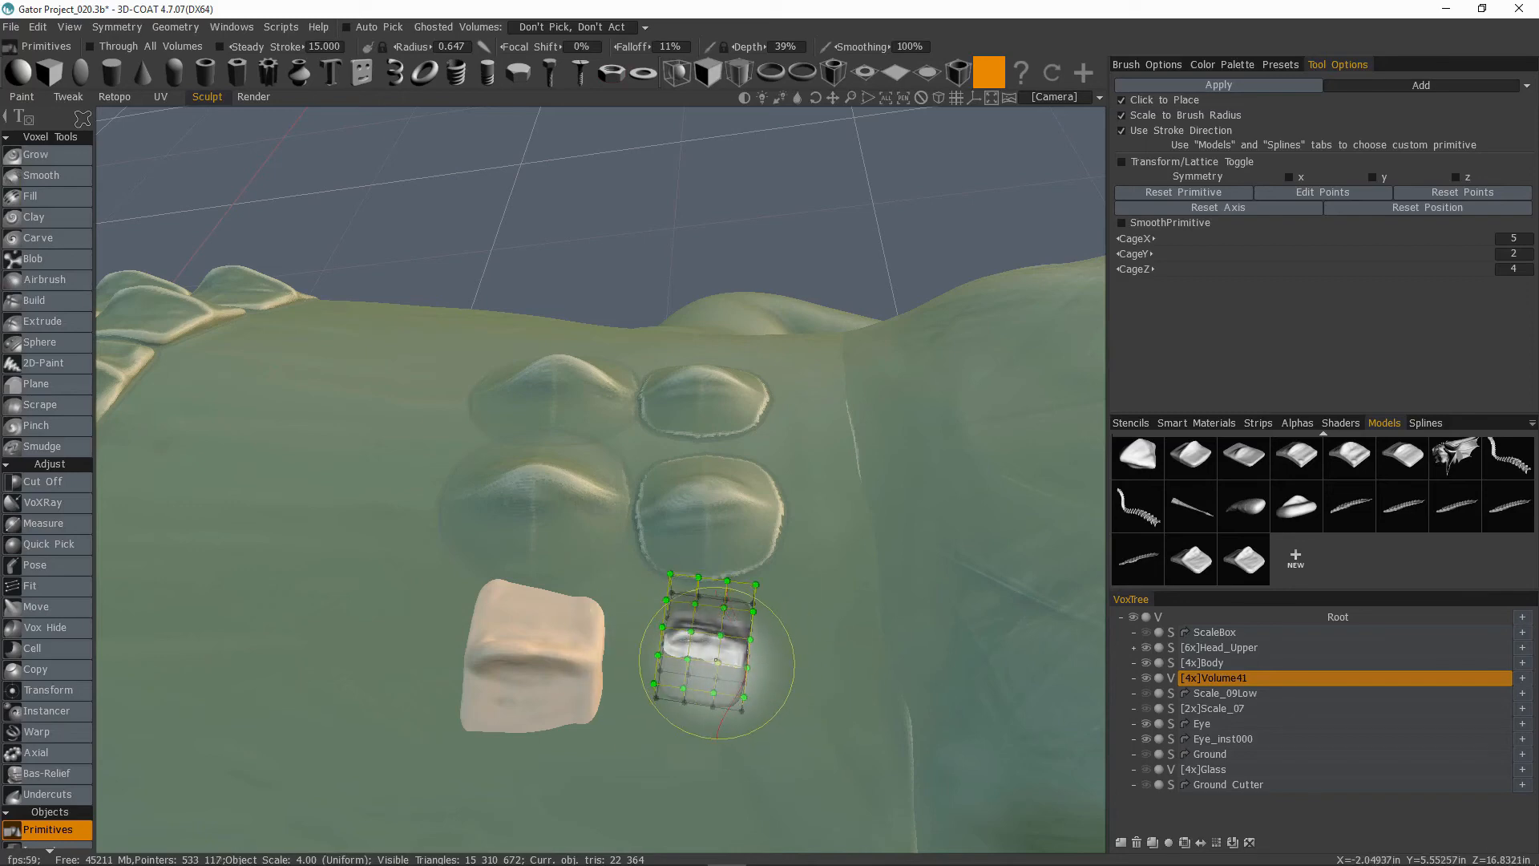
Step: Turn on Transform/Lattice Toggle, fit the smaller scale to the neck surface, and apply it to Volume41
click(1121, 161)
alt+drag(846, 574, 779, 524)
mouse_move(805, 618)
alt+mouse_down()
mouse_move(810, 654)
mouse_move(802, 603)
alt+mouse_up()
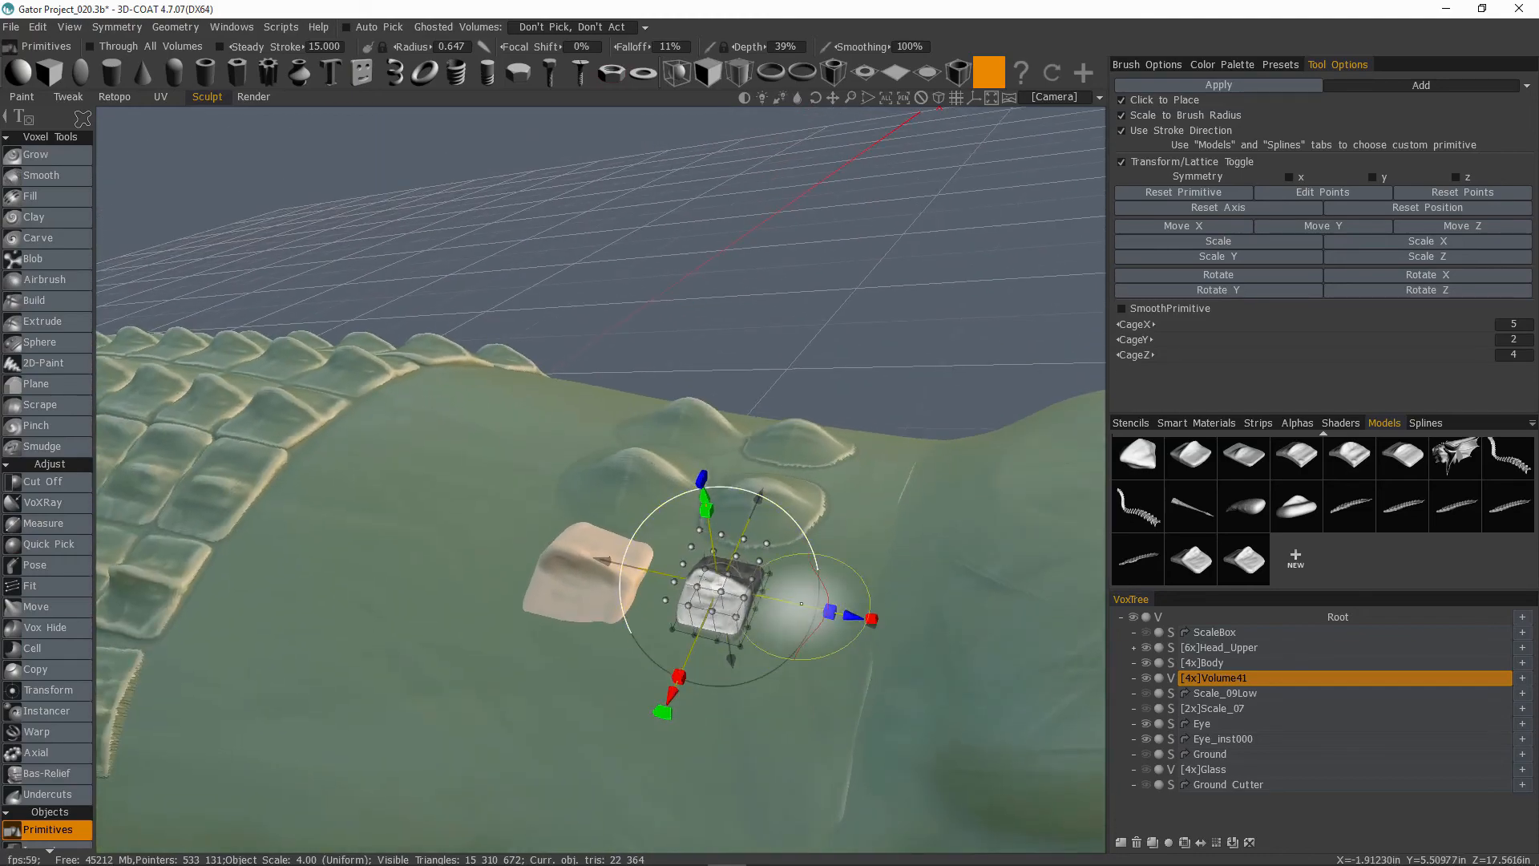
mouse_move(654, 710)
alt+mouse_down()
mouse_move(684, 477)
mouse_move(672, 645)
mouse_move(775, 525)
mouse_move(828, 524)
mouse_move(831, 467)
mouse_move(802, 618)
mouse_move(718, 713)
alt+mouse_up()
key(Return)
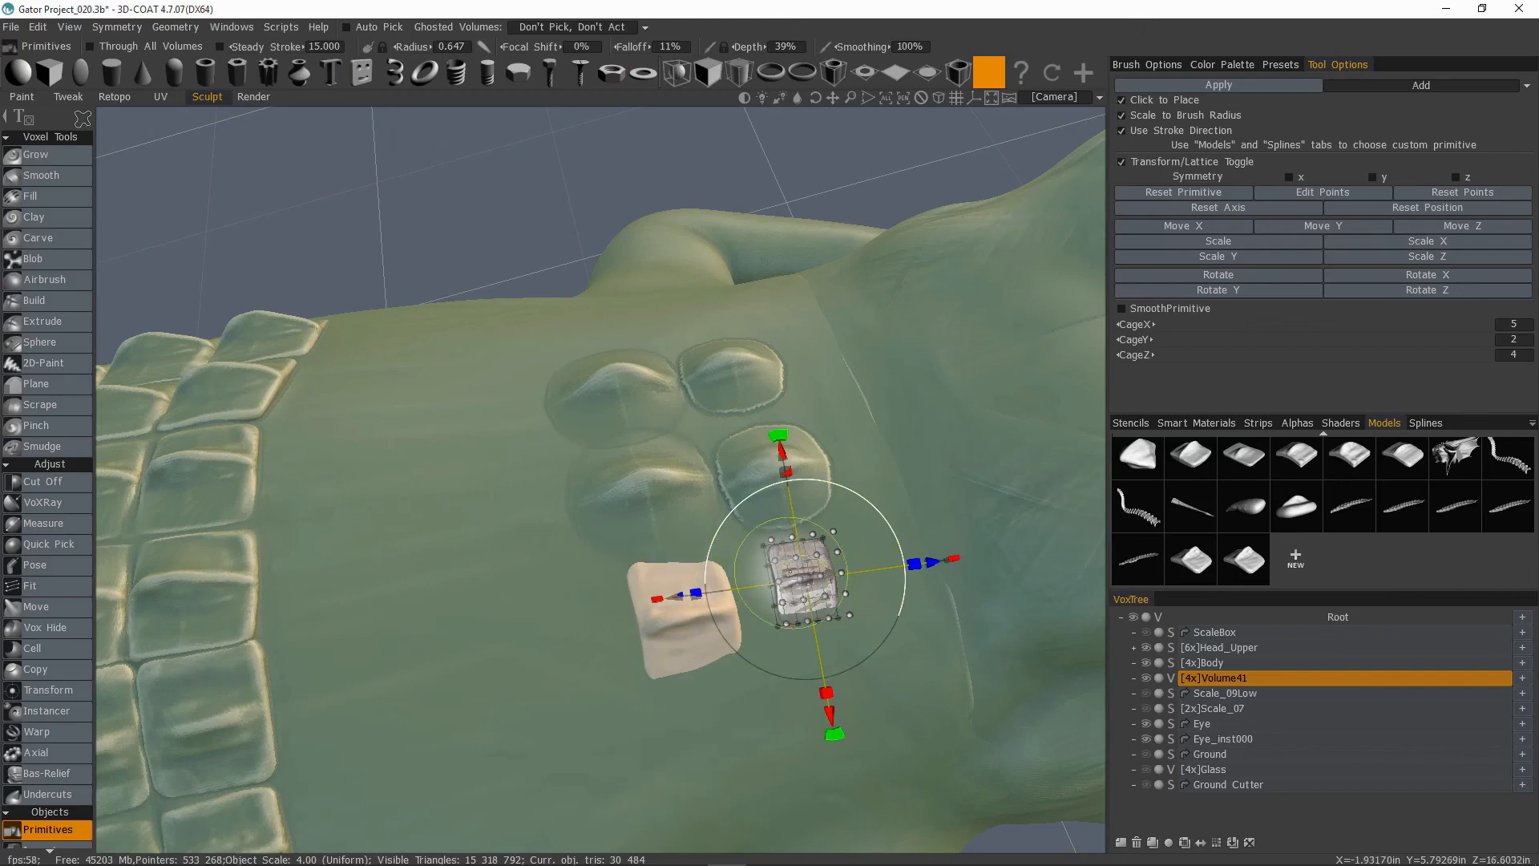
Step: Examine the two neck scales from several angles and compare them with the scale rows on the back and flank
alt+drag(769, 623, 703, 572)
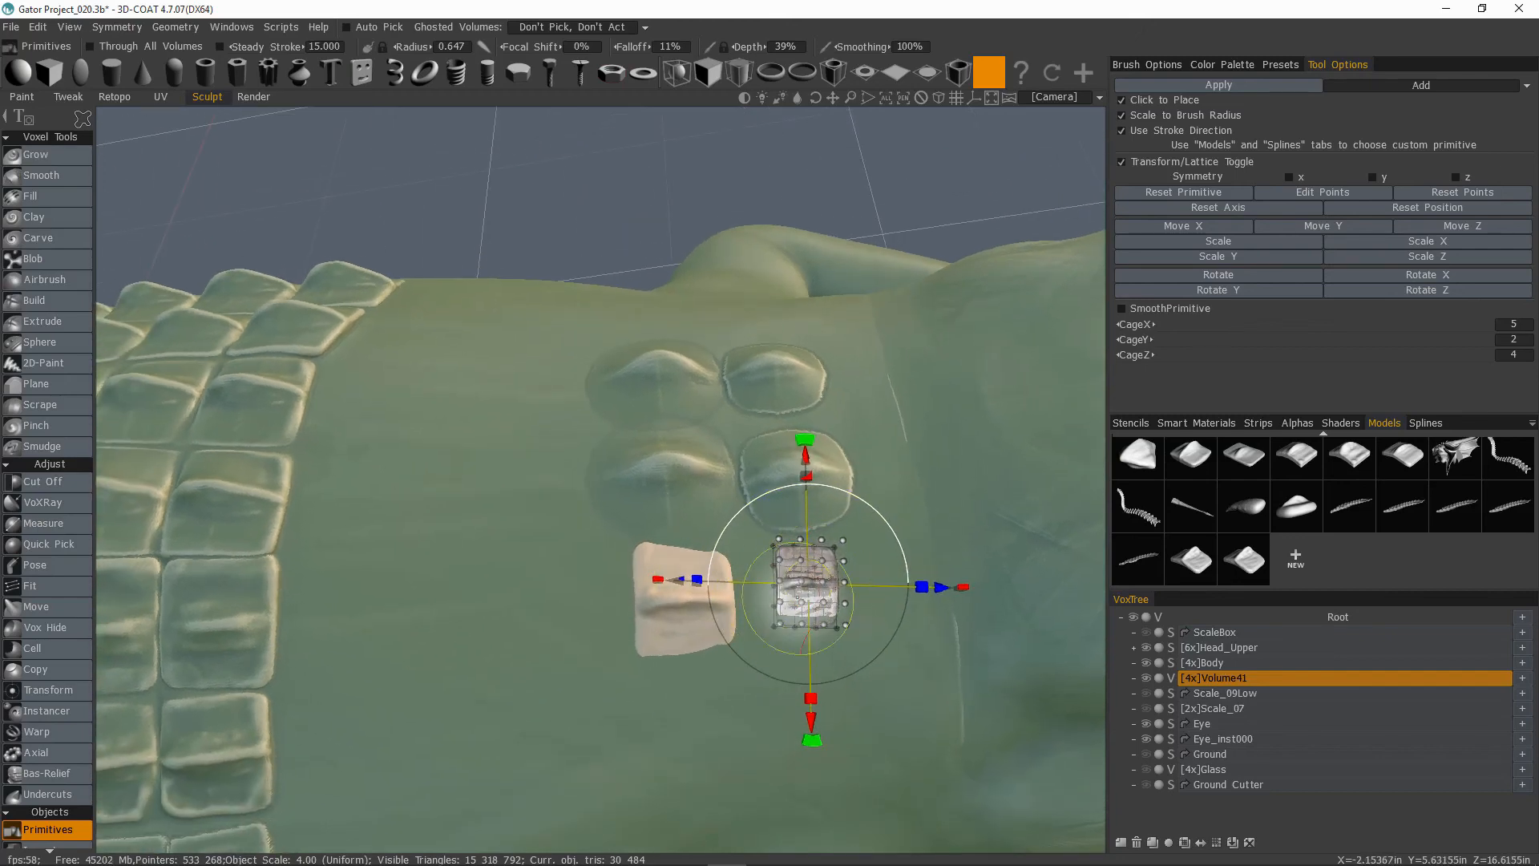
alt+drag(684, 790, 687, 746)
alt+drag(742, 657, 656, 454)
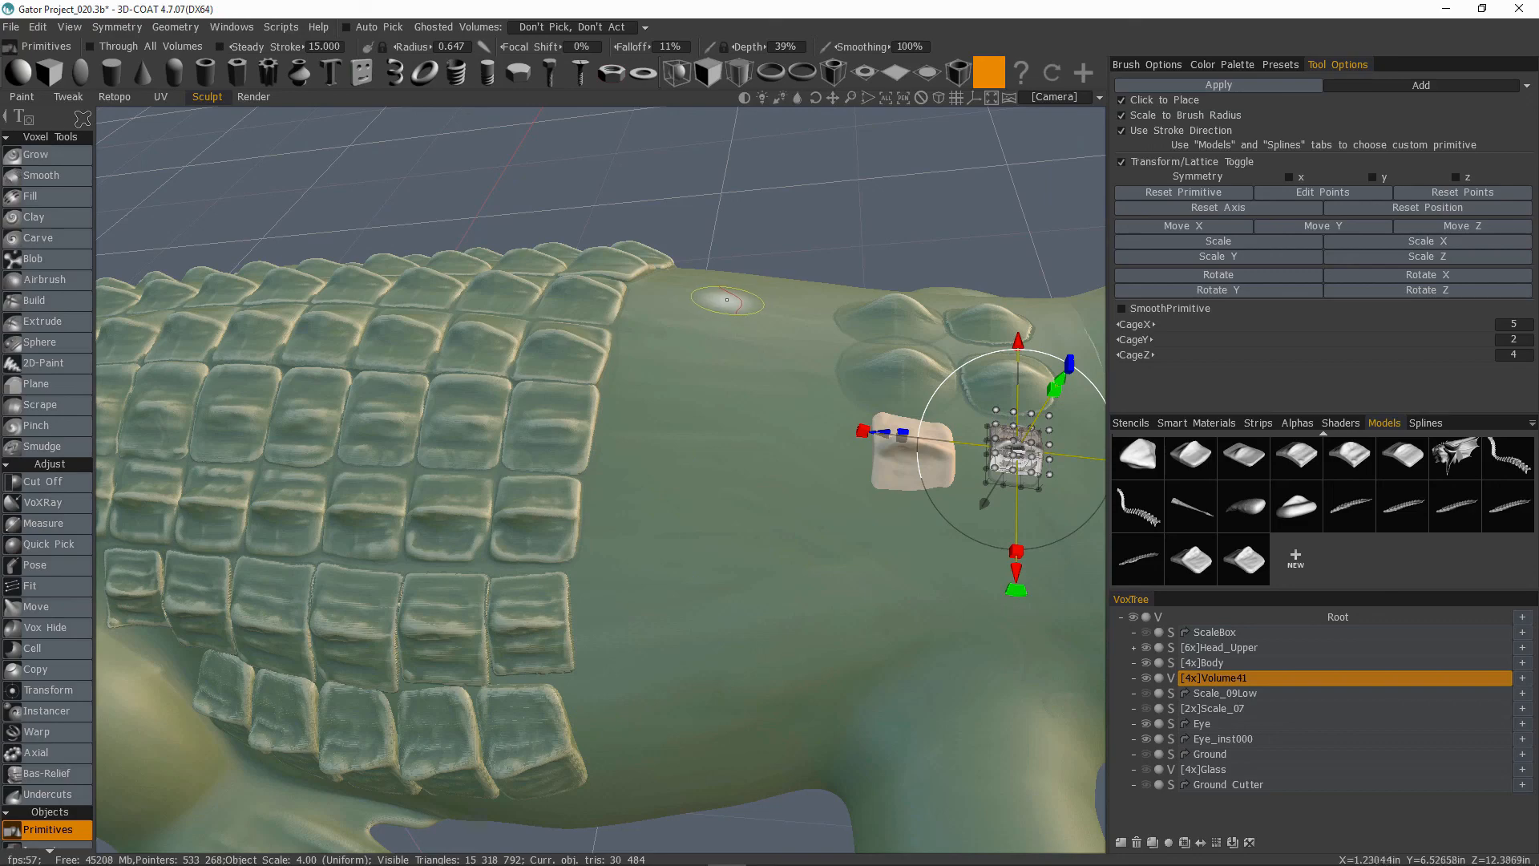
alt+drag(1034, 447, 1016, 440)
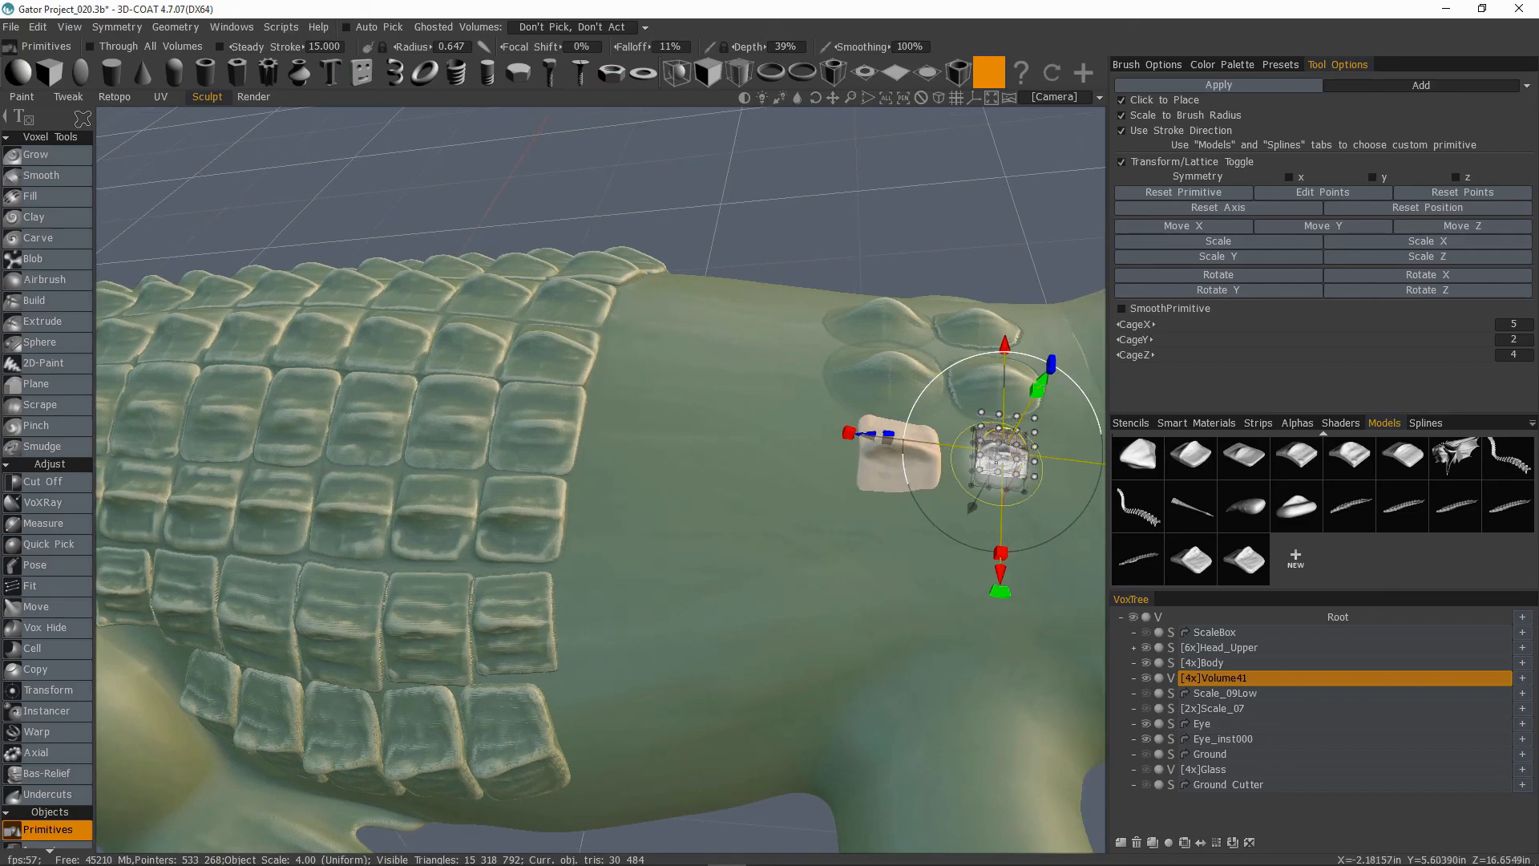
alt+right_drag(597, 557, 532, 585)
alt+drag(532, 584, 566, 584)
alt+middle_drag(558, 549, 649, 574)
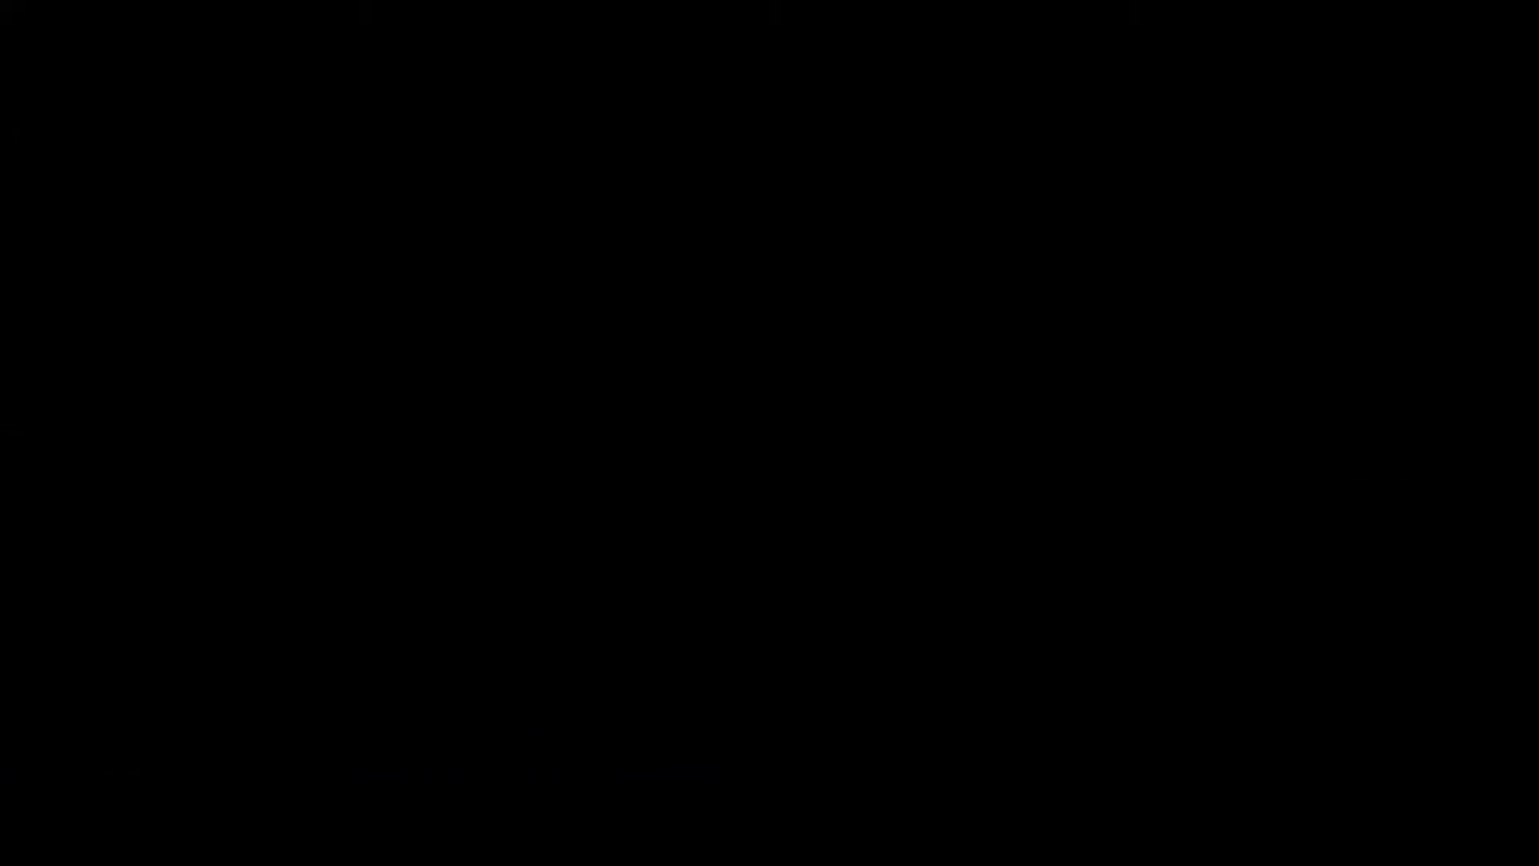